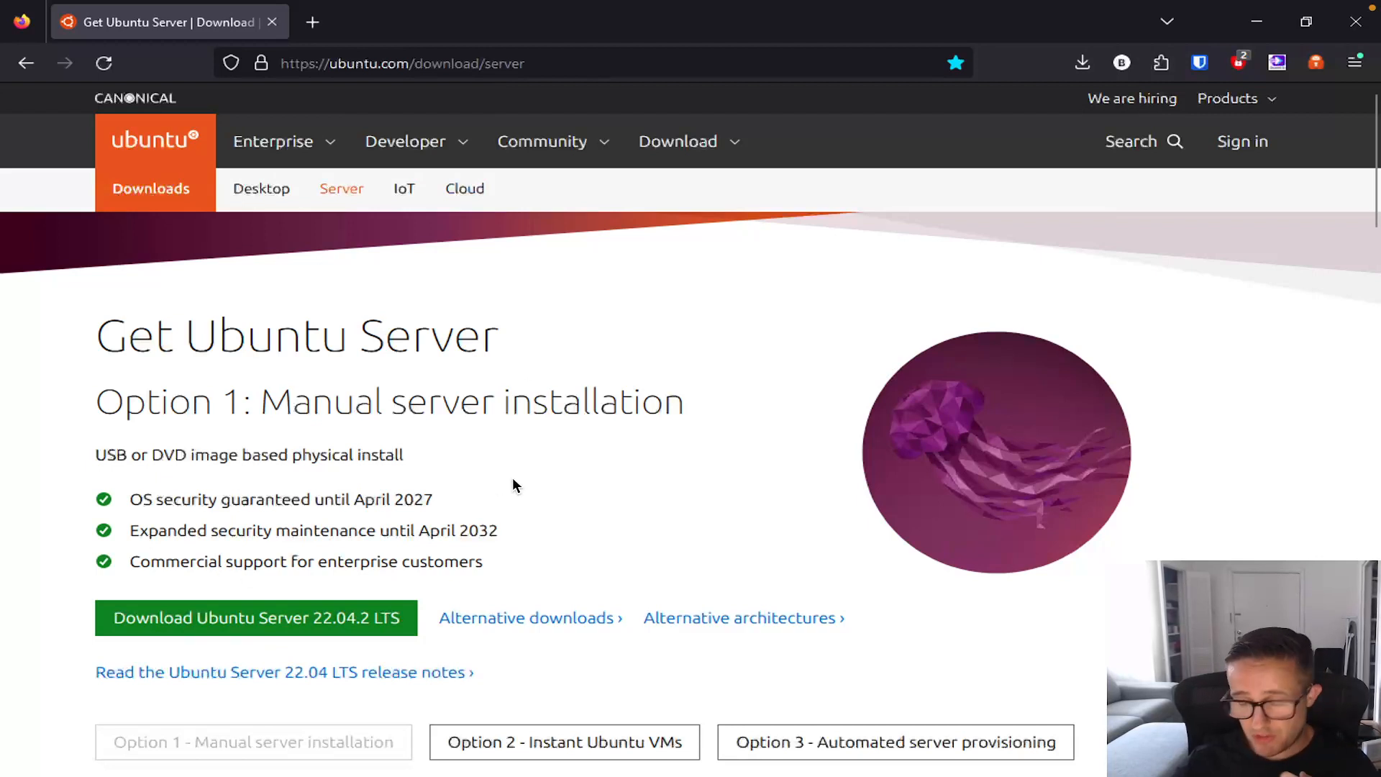
Step: Minimize Firefox so the VirtualBox Manager with the existing Ubuntu-Server VM shows
click(1264, 13)
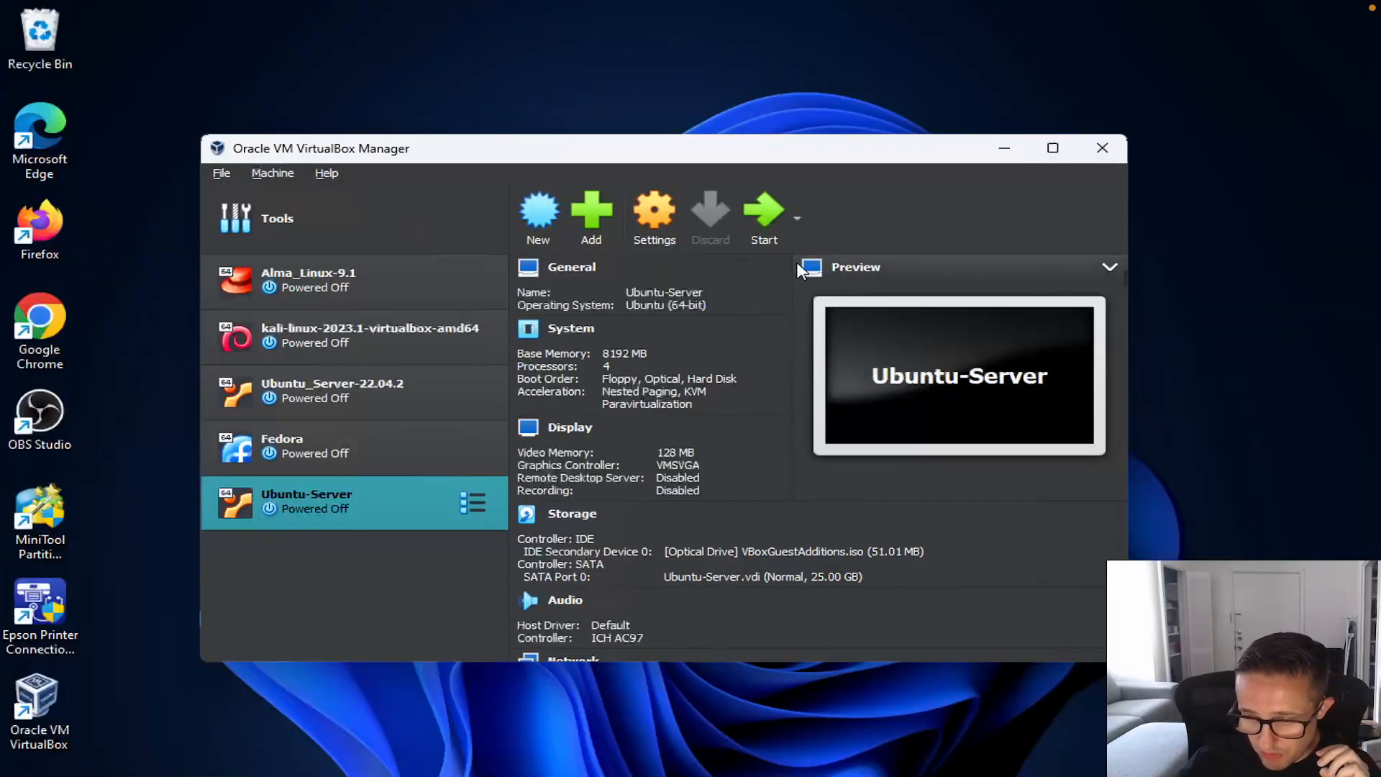
Step: Remove the old Ubuntu-Server VM from the VirtualBox Manager list
right_click(382, 495)
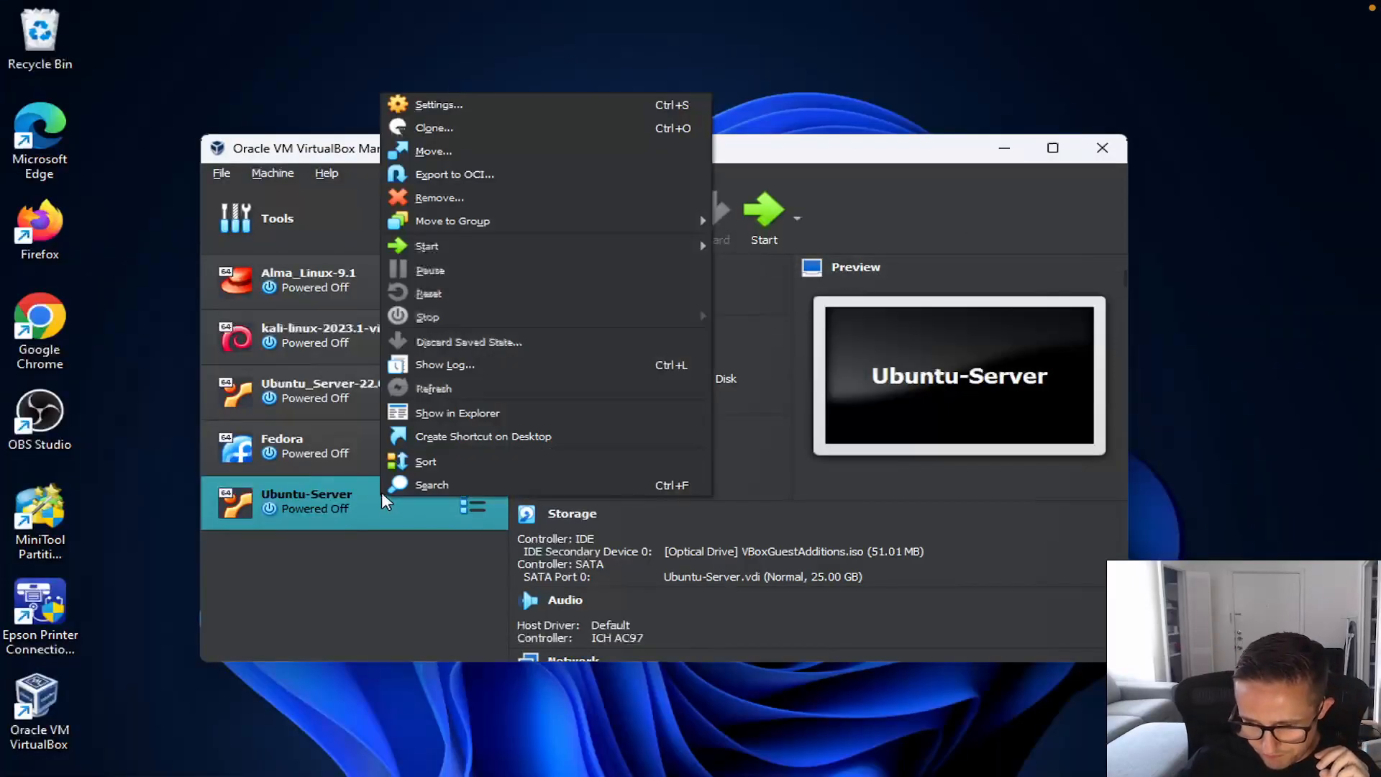
click(476, 198)
click(563, 498)
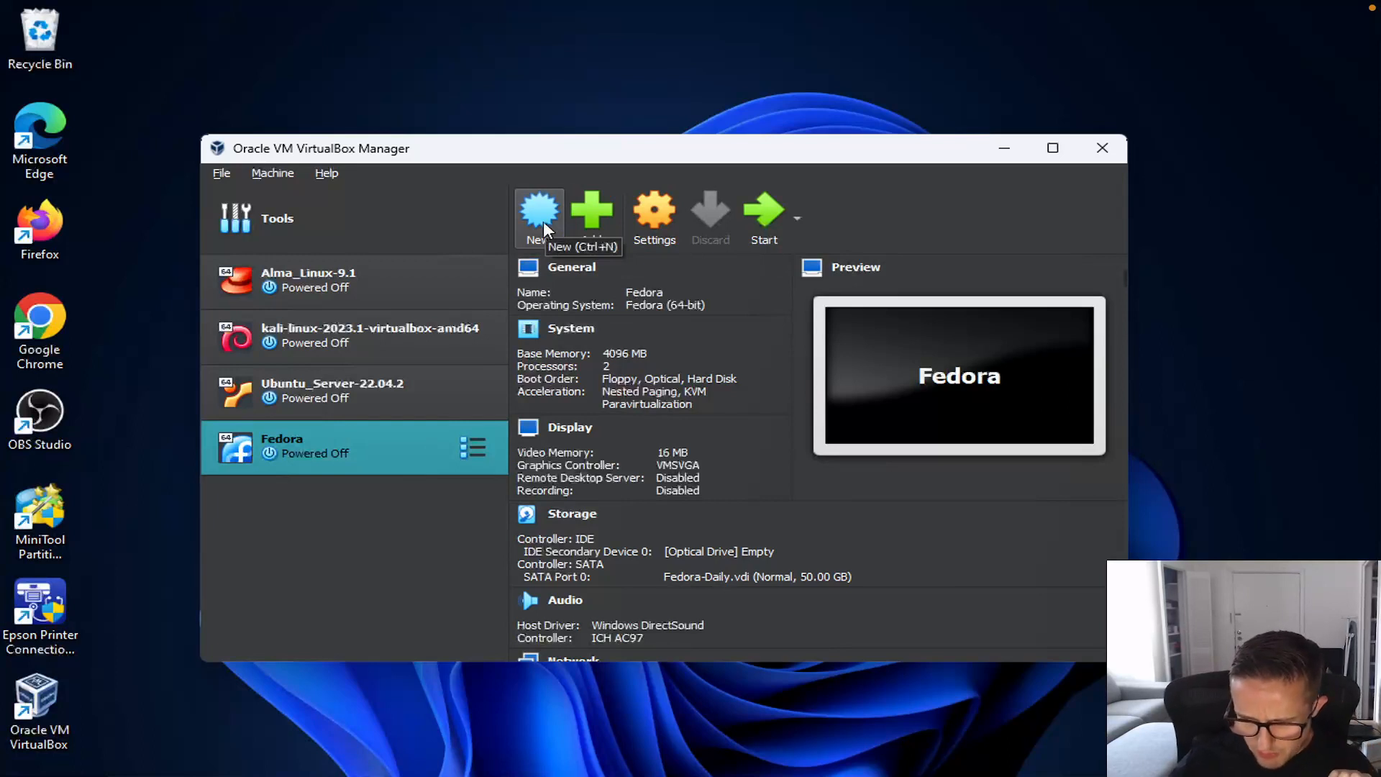
Step: Create a new VM named Ubuntu-Server from ubuntu-22.04.2-live-server-amd64.iso, skipping unattended installation
click(540, 220)
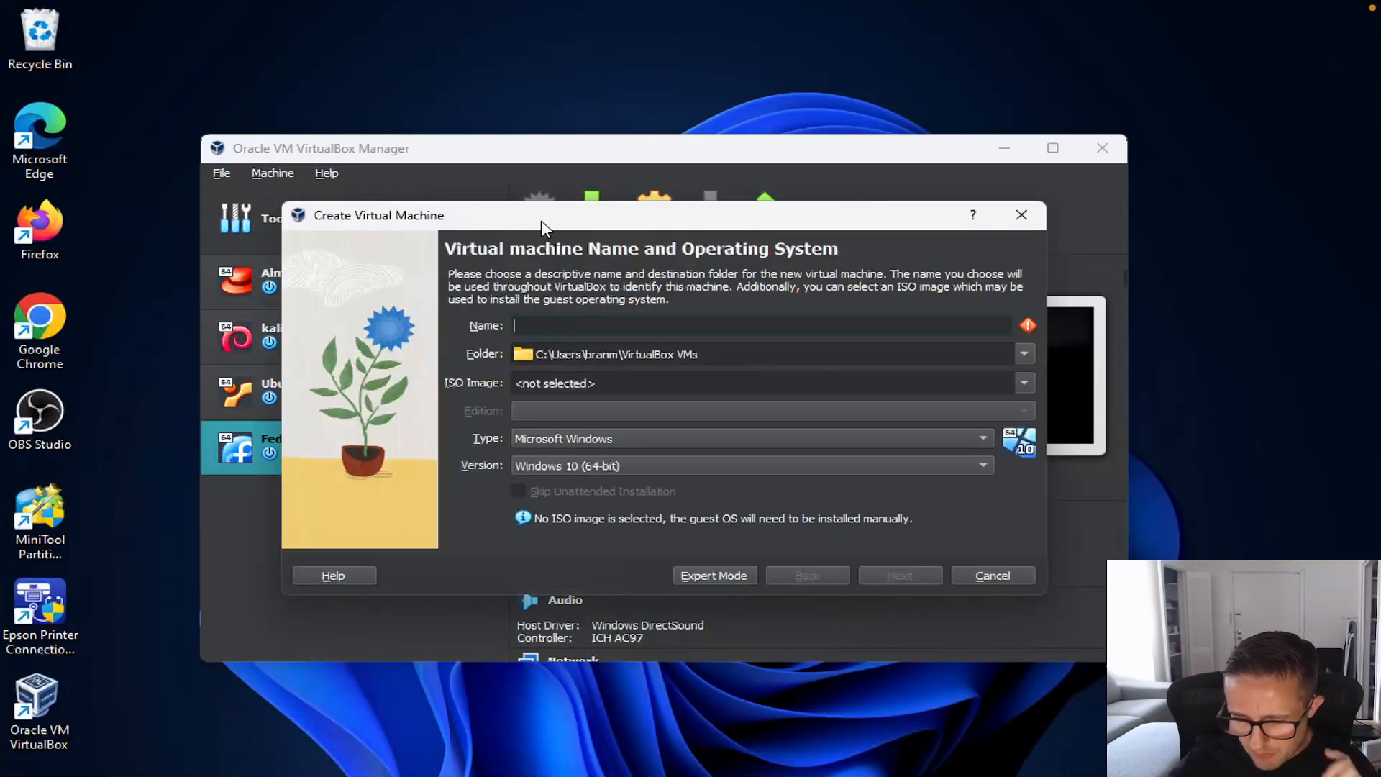
text(Ubun)
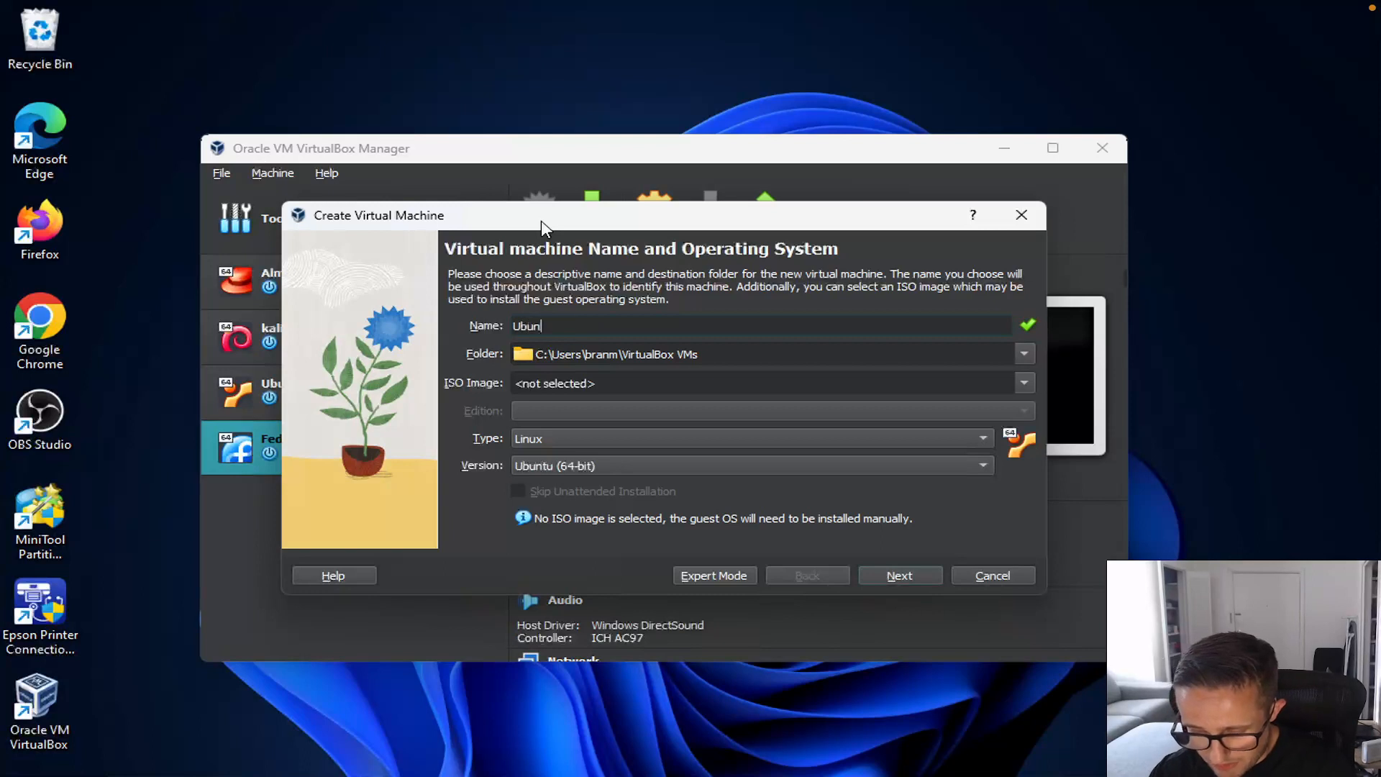
text(tu-Server)
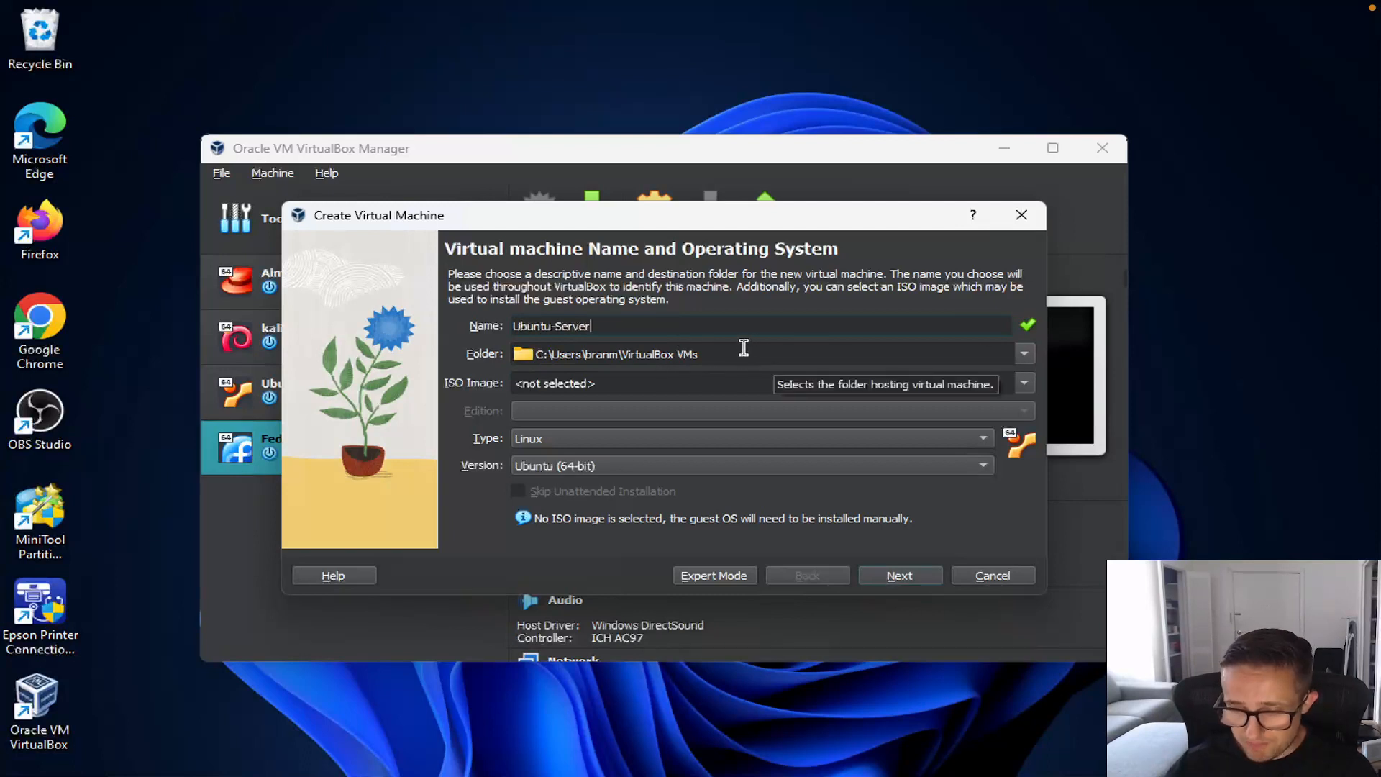
click(1024, 383)
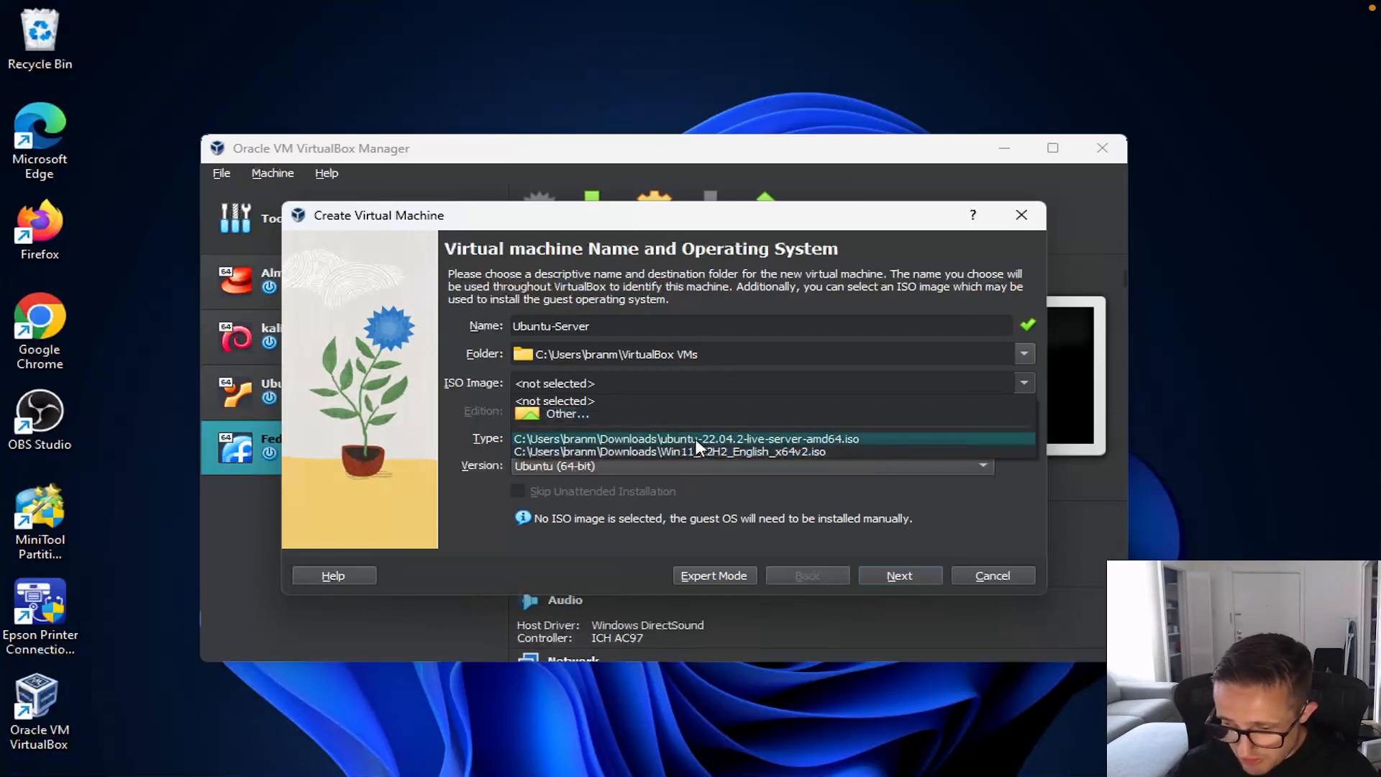
click(696, 440)
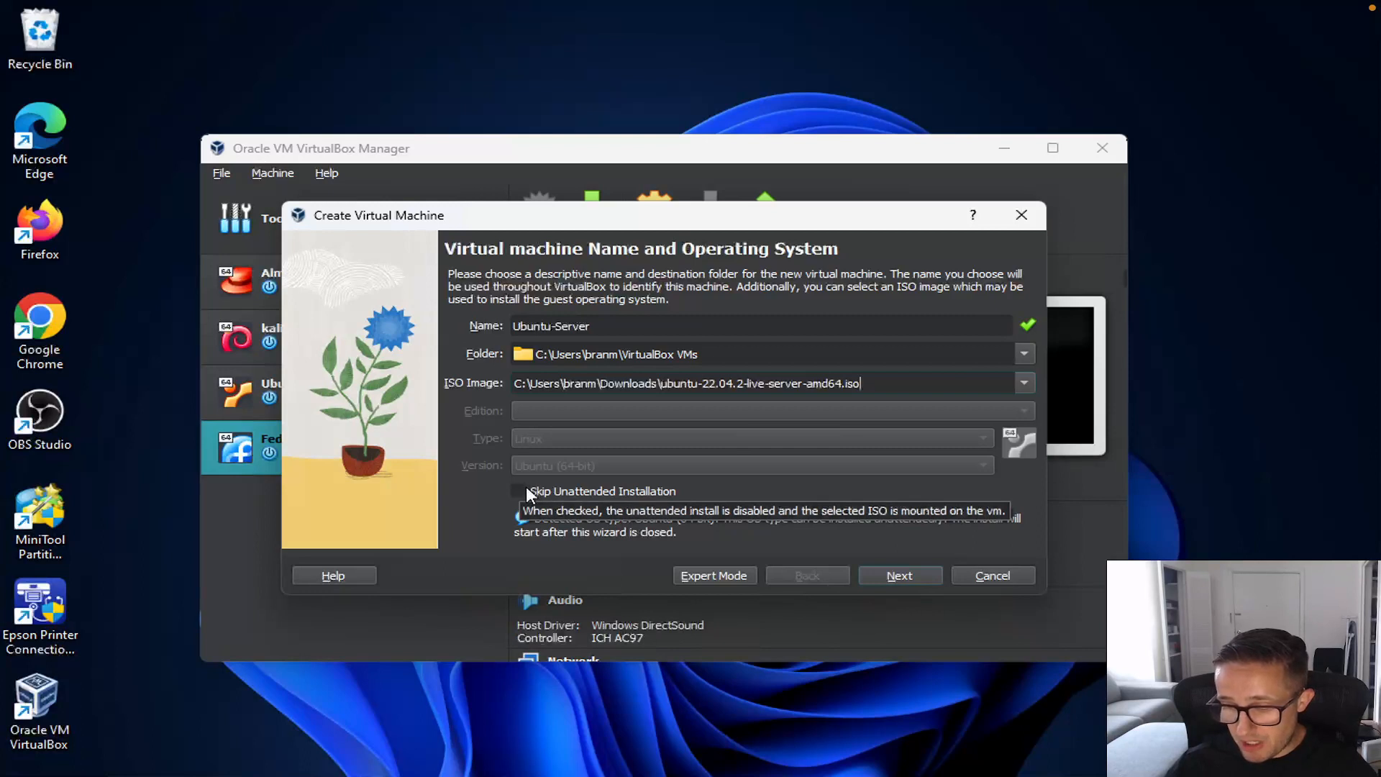
click(521, 489)
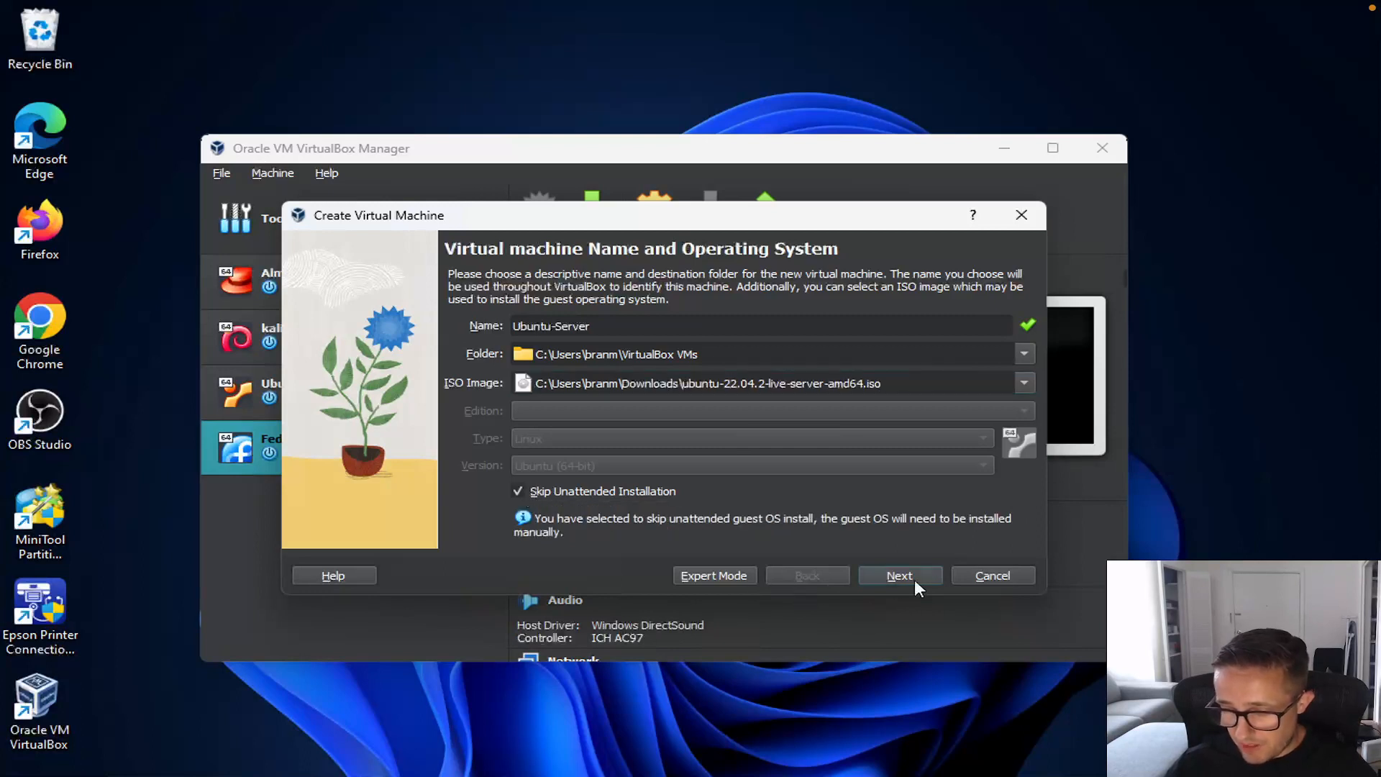
click(932, 579)
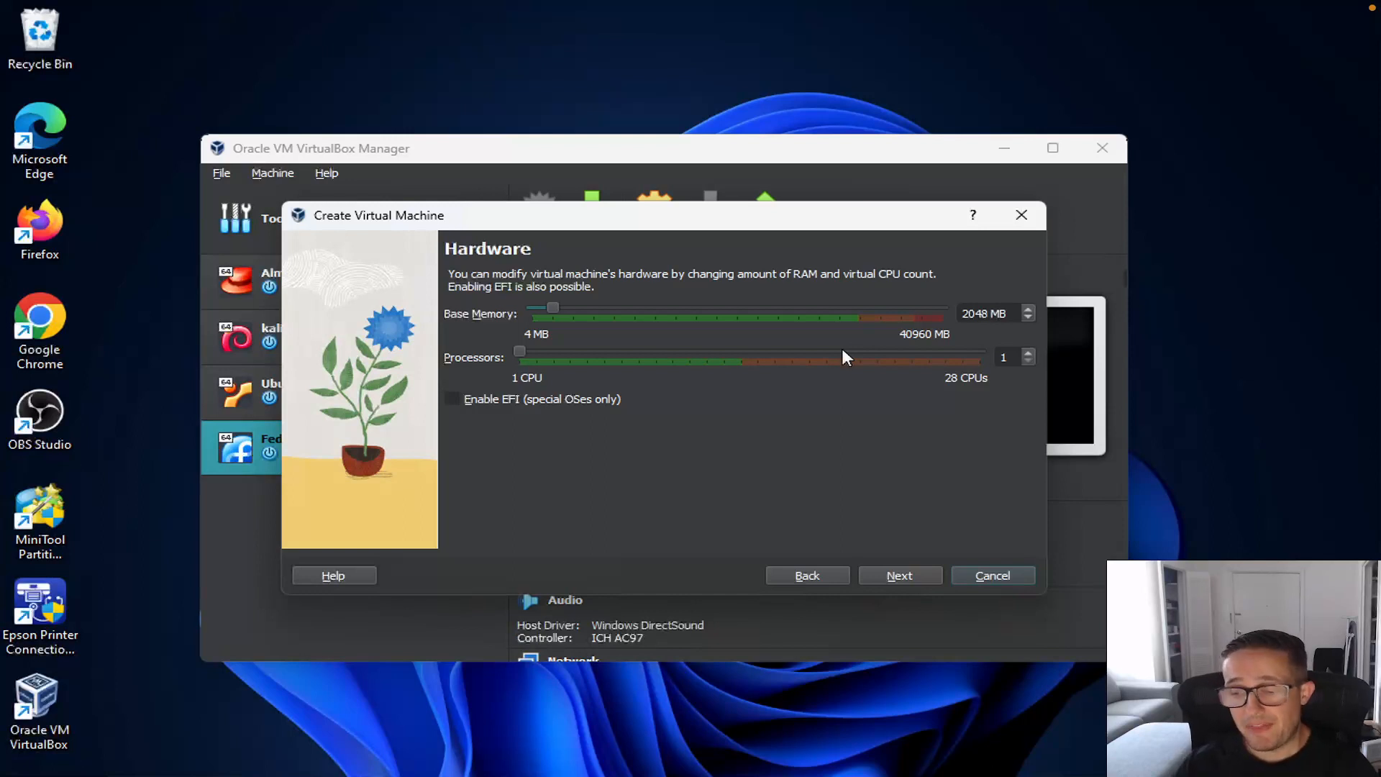
Step: Change base memory from 2048 MB to 8196 MB and set 4 processors
click(986, 310)
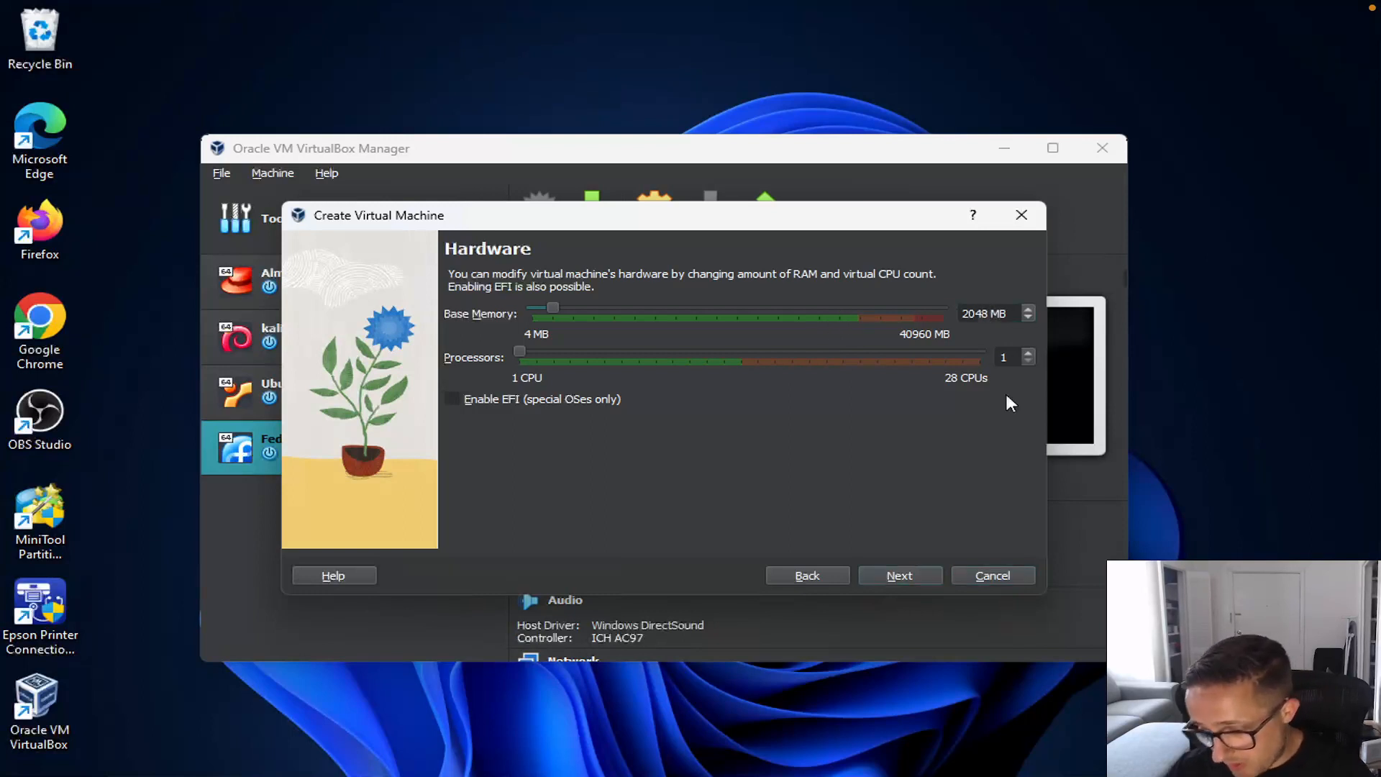
key(BackSpace)
key(BackSpace)
key(BackSpace)
key(BackSpace)
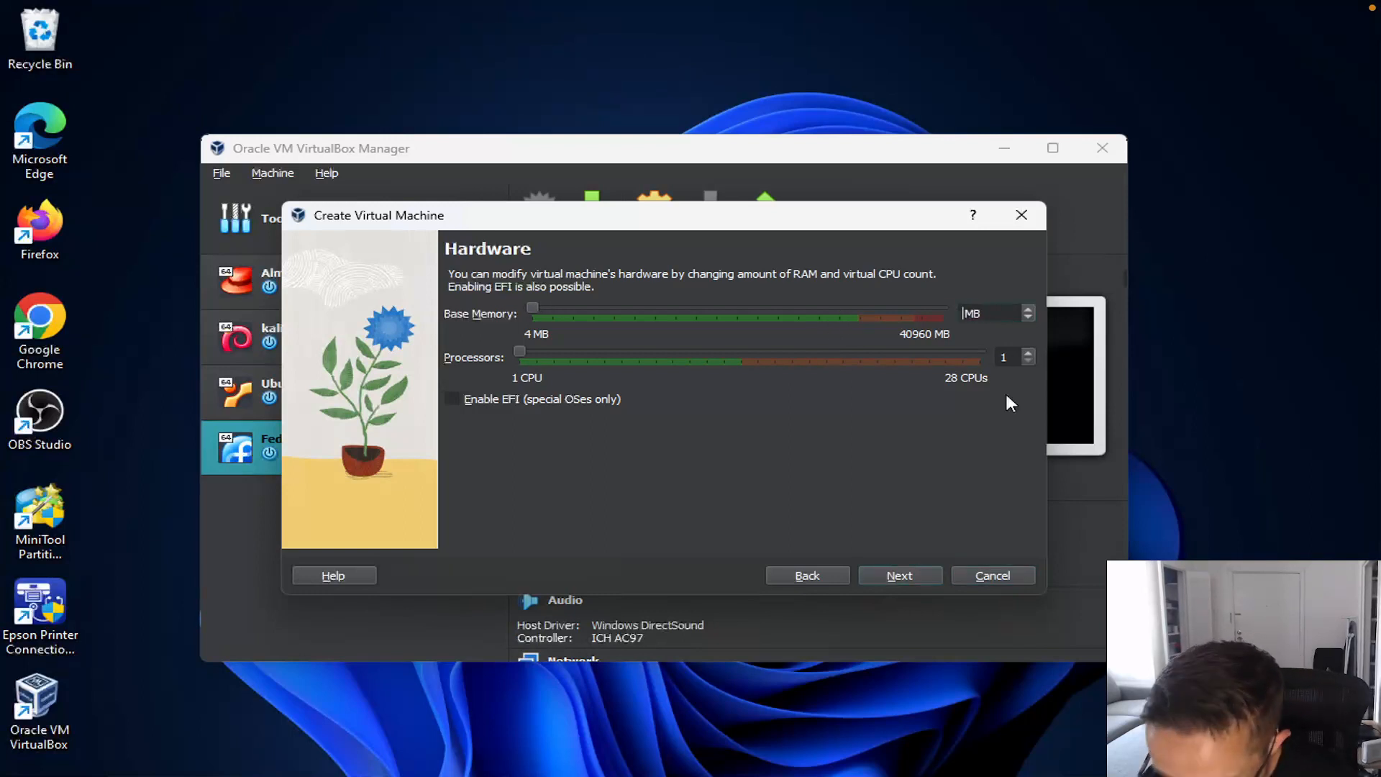
text(8196)
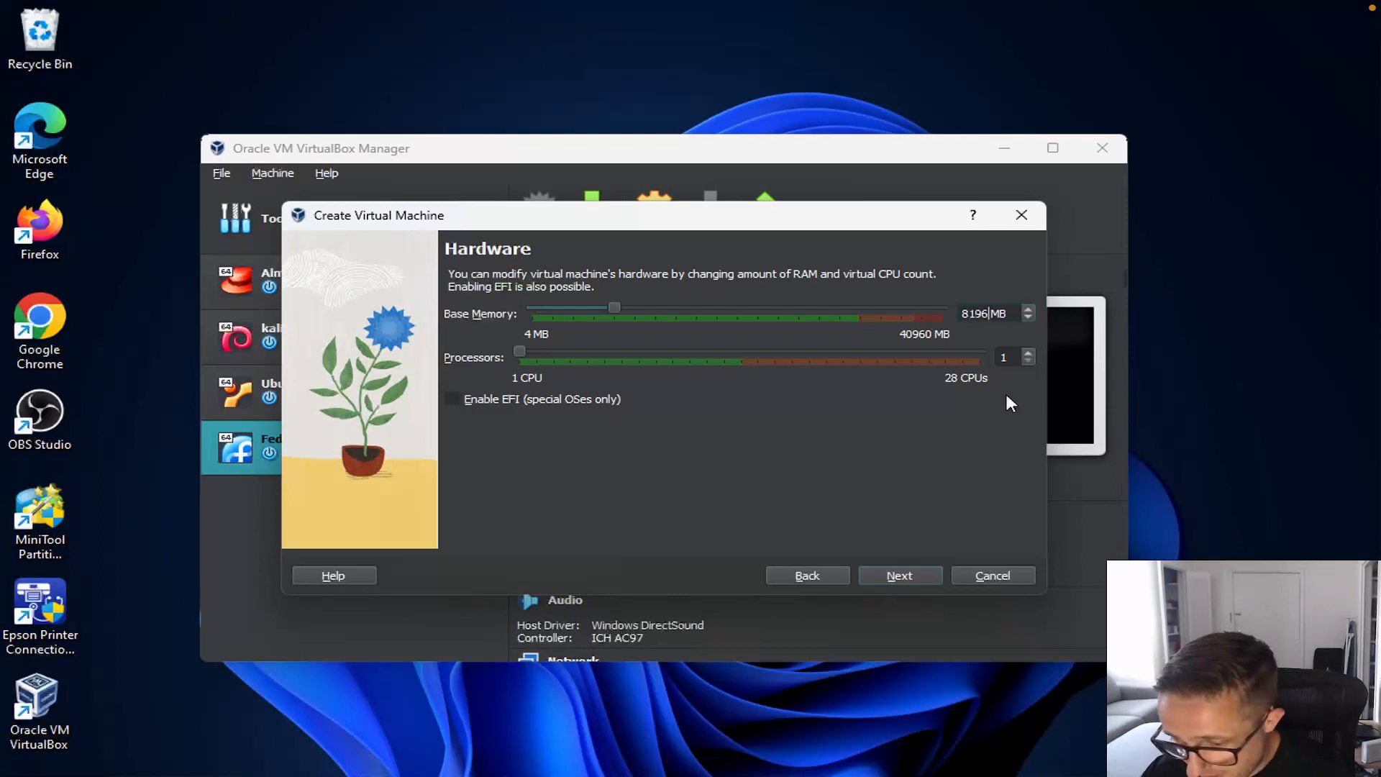
key(Tab)
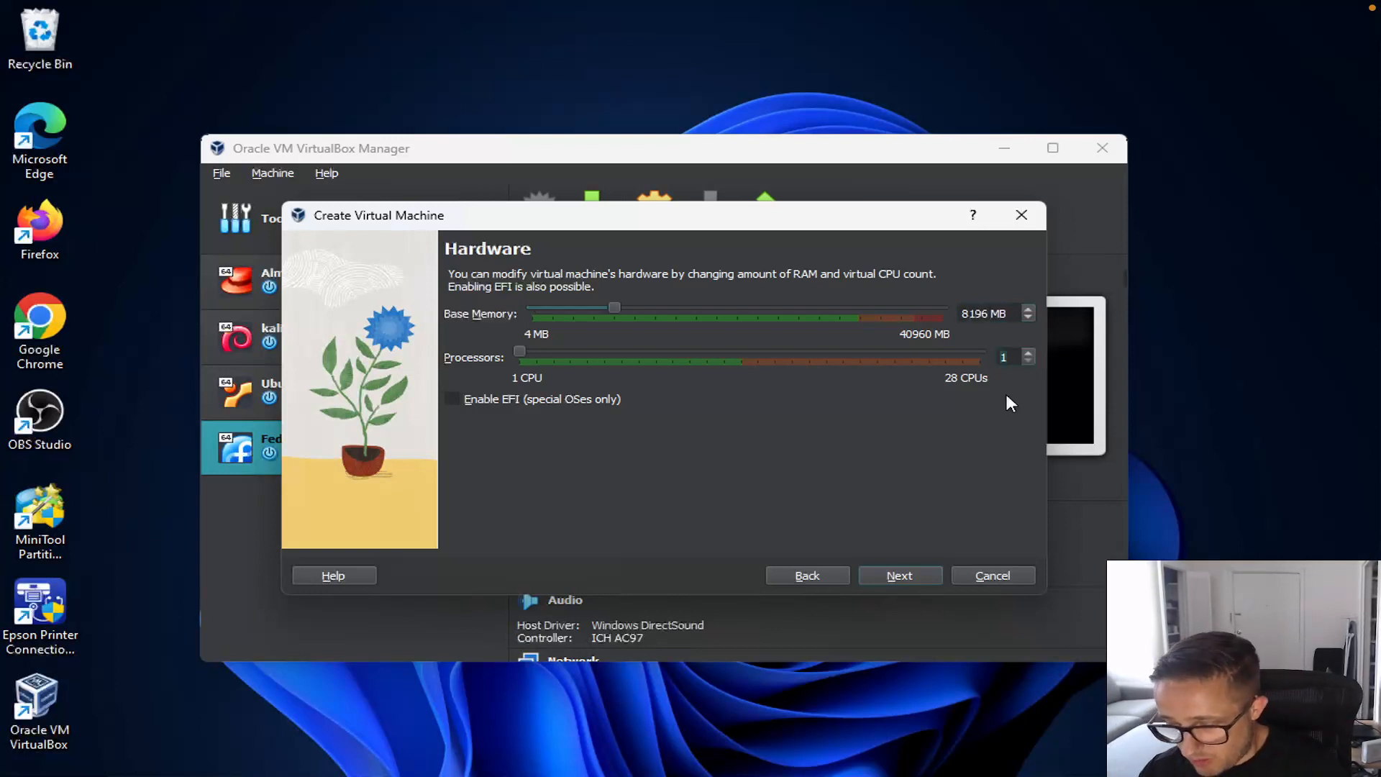
text(4)
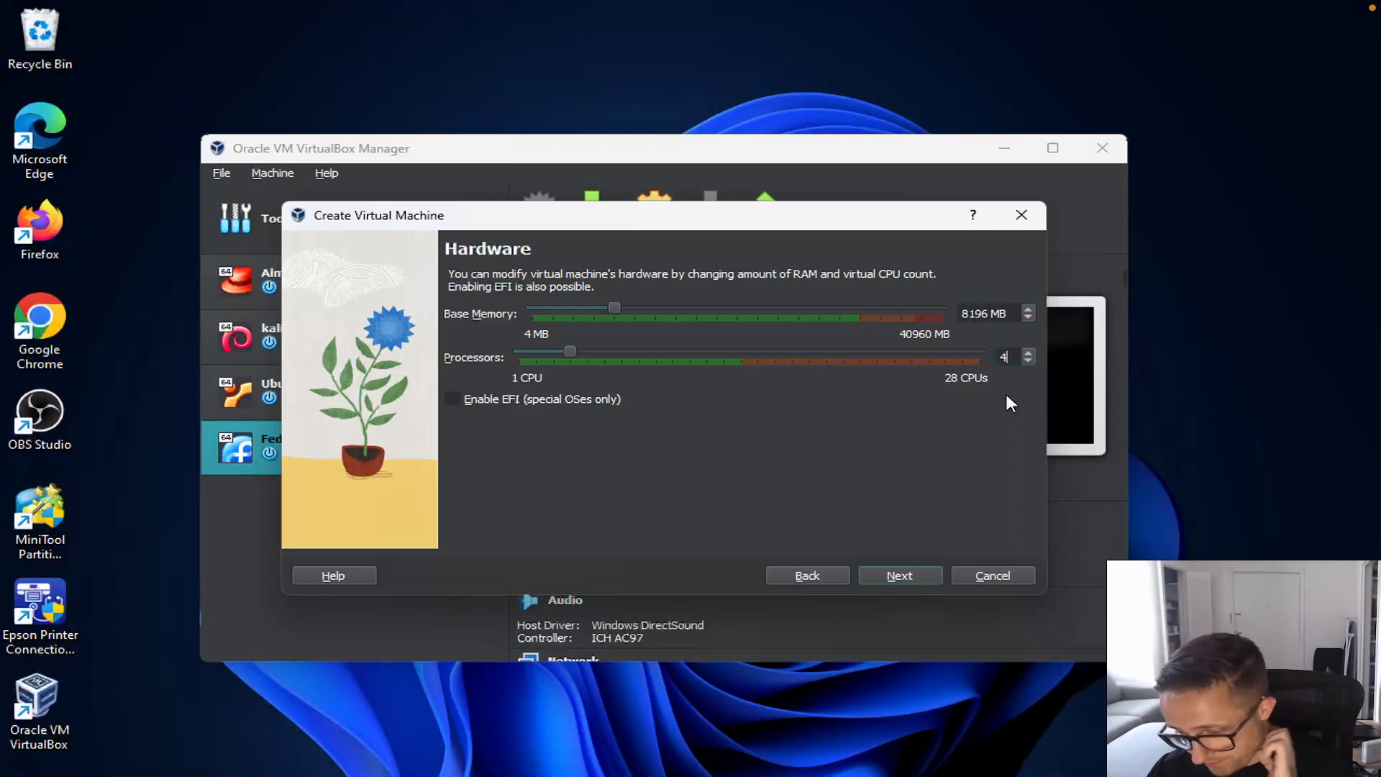
click(908, 580)
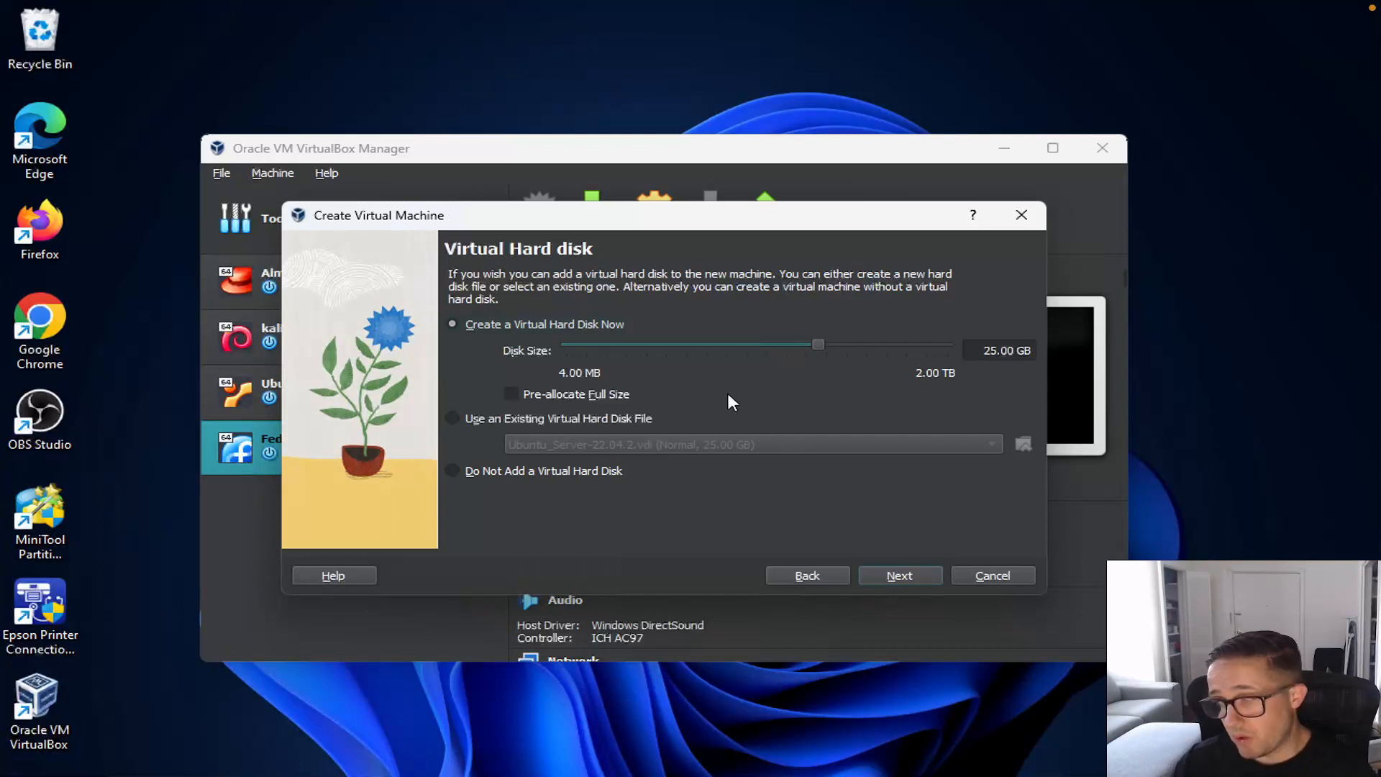
Step: Accept the new 25.00 GB virtual hard disk and finish the Ubuntu-Server VM wizard
click(892, 575)
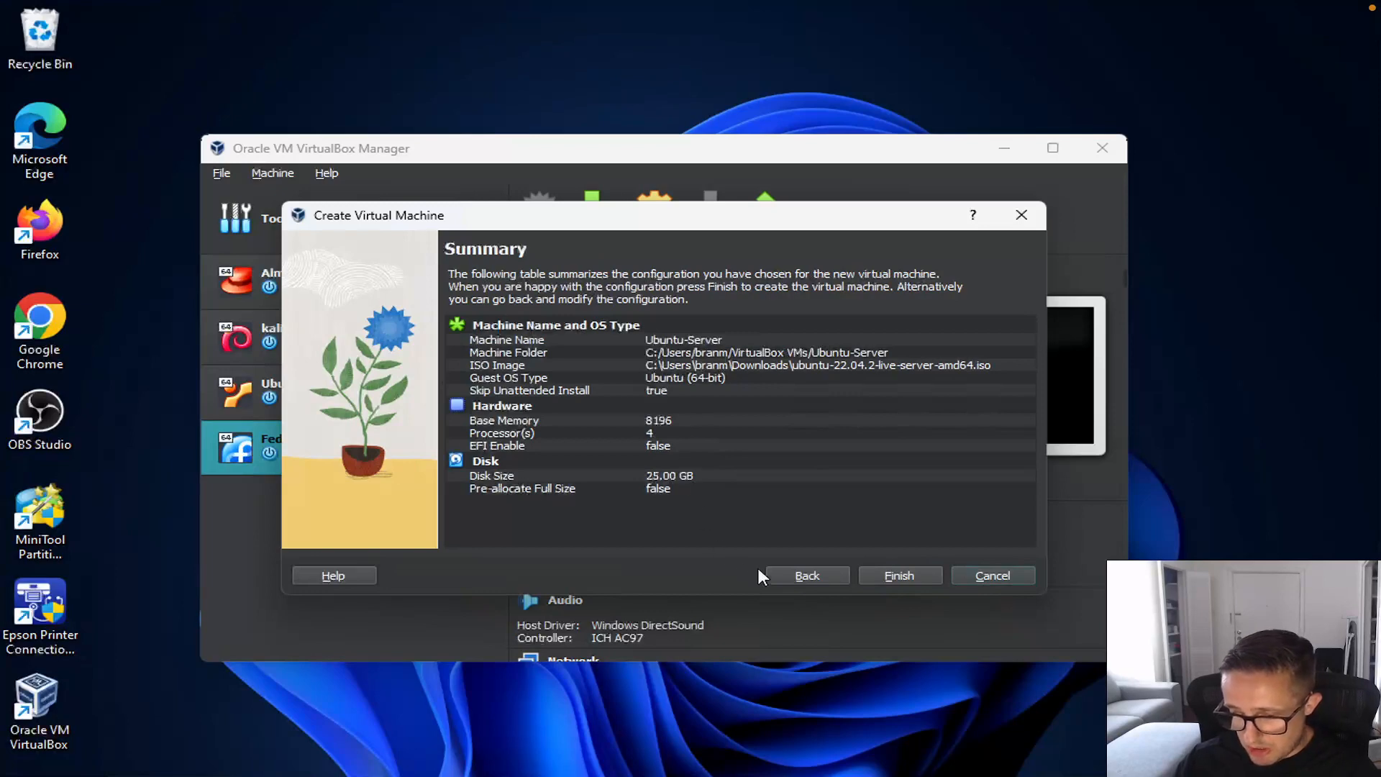
click(913, 574)
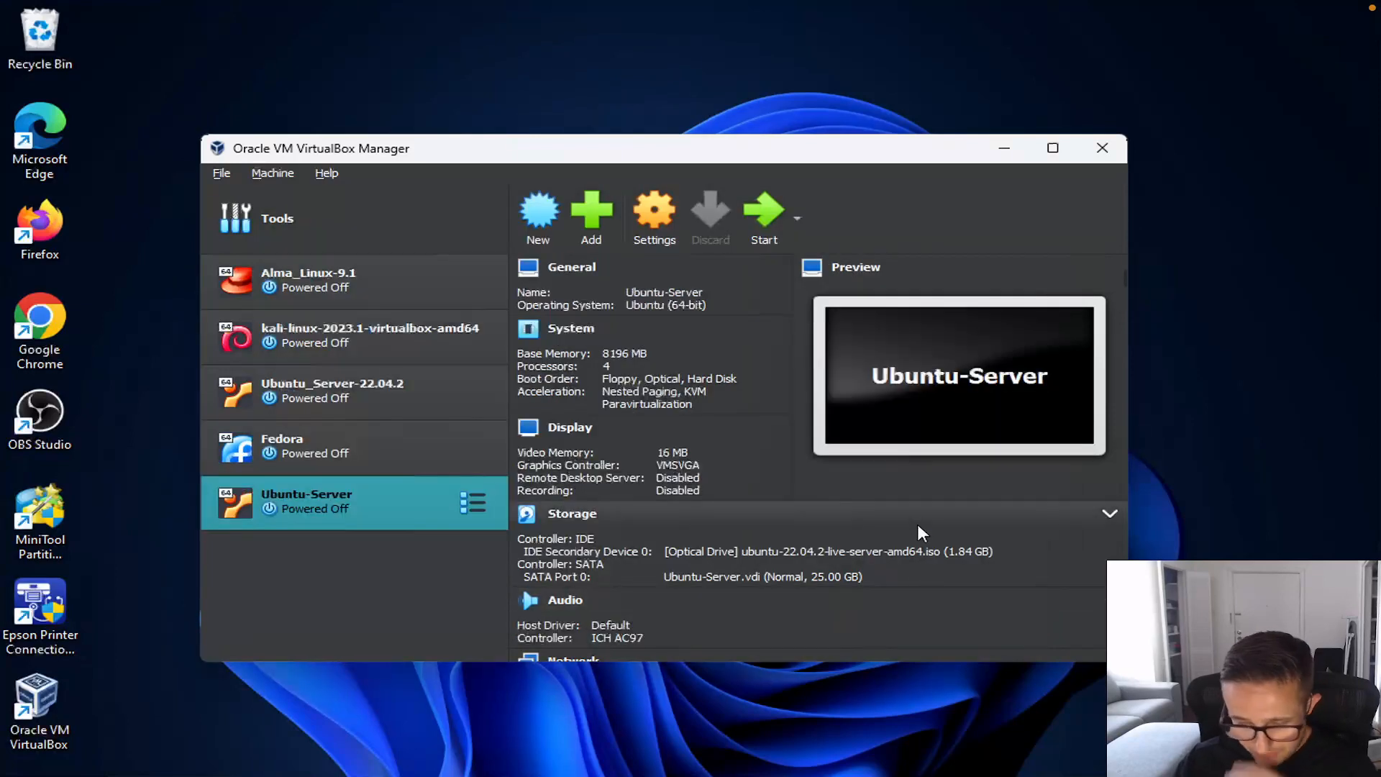
Step: In the VM's General > Advanced settings, set Shared Clipboard to Bidirectional
click(648, 200)
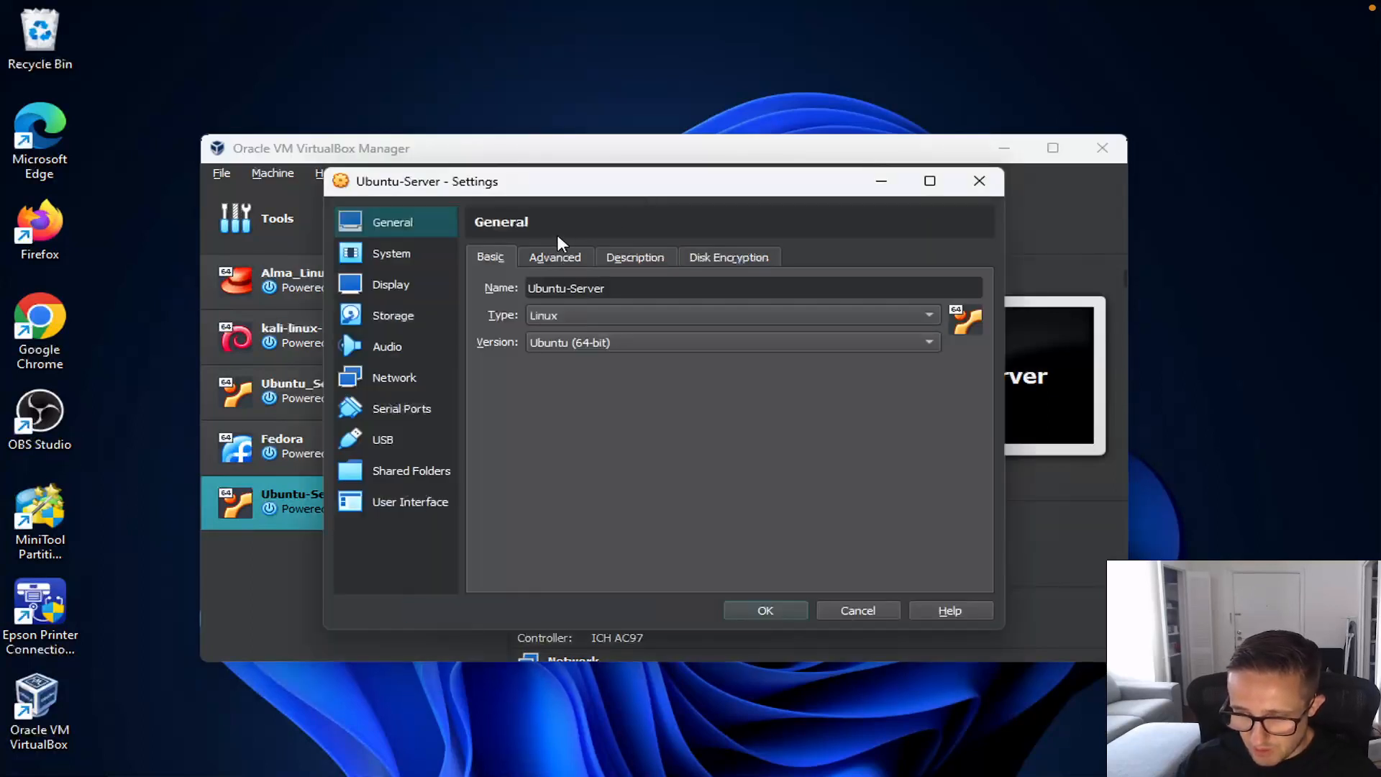
click(555, 258)
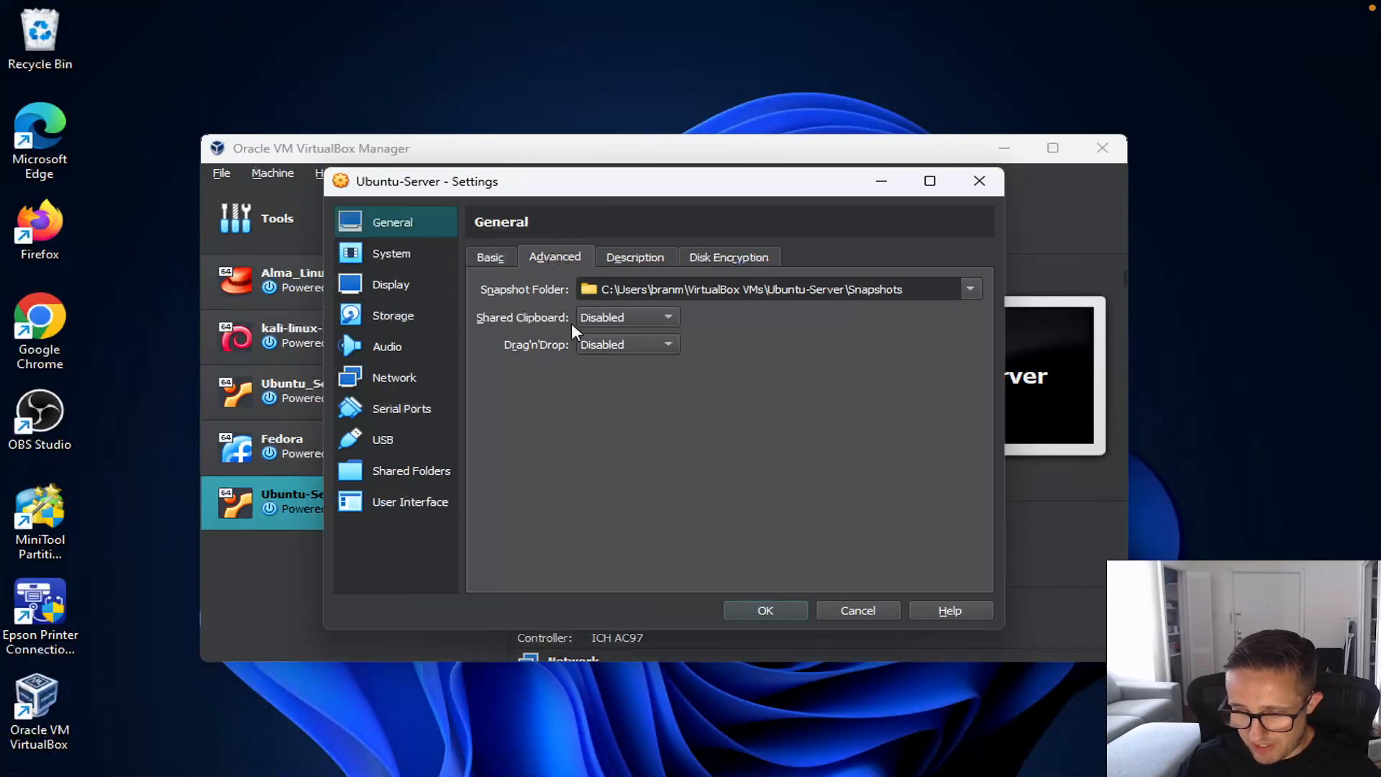
click(586, 321)
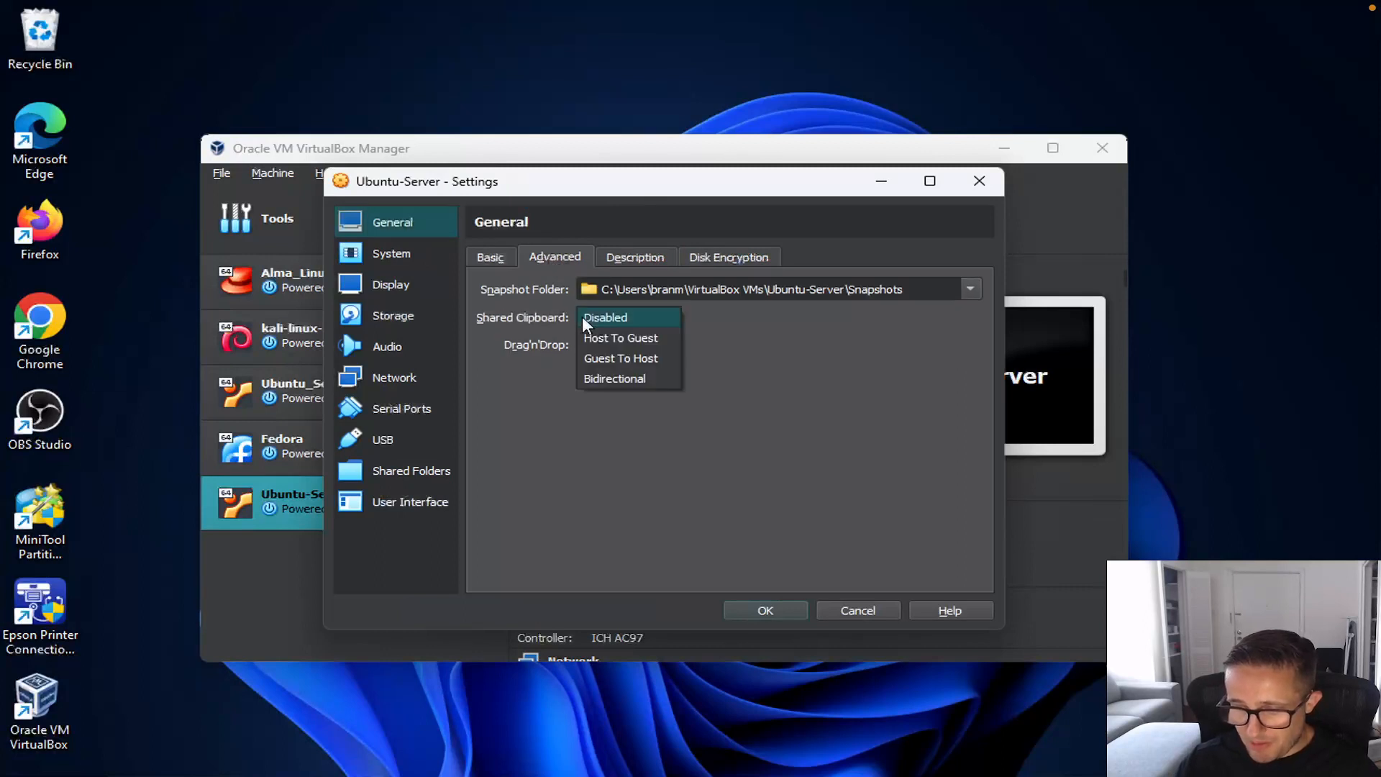
click(608, 379)
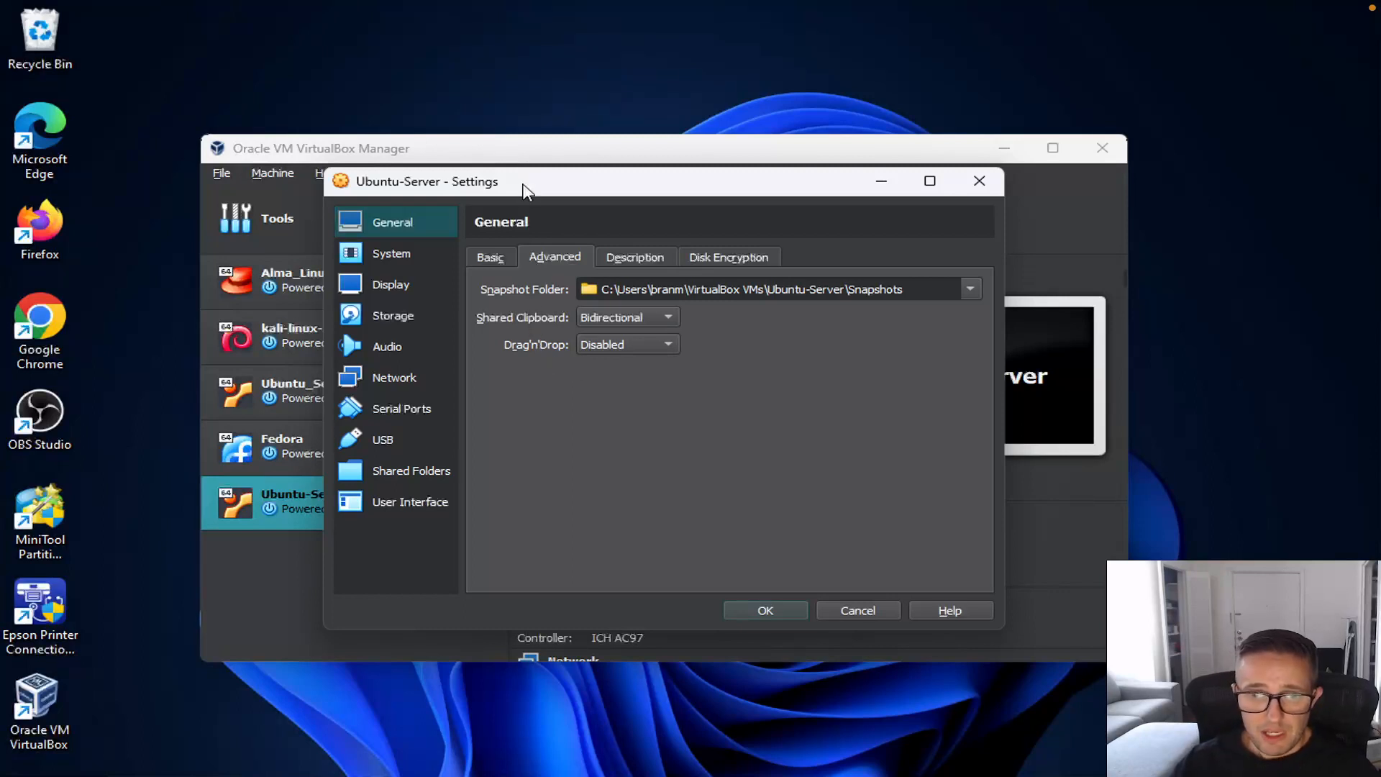
Step: Set Display video memory to 128 MB and move to the Network page
click(396, 285)
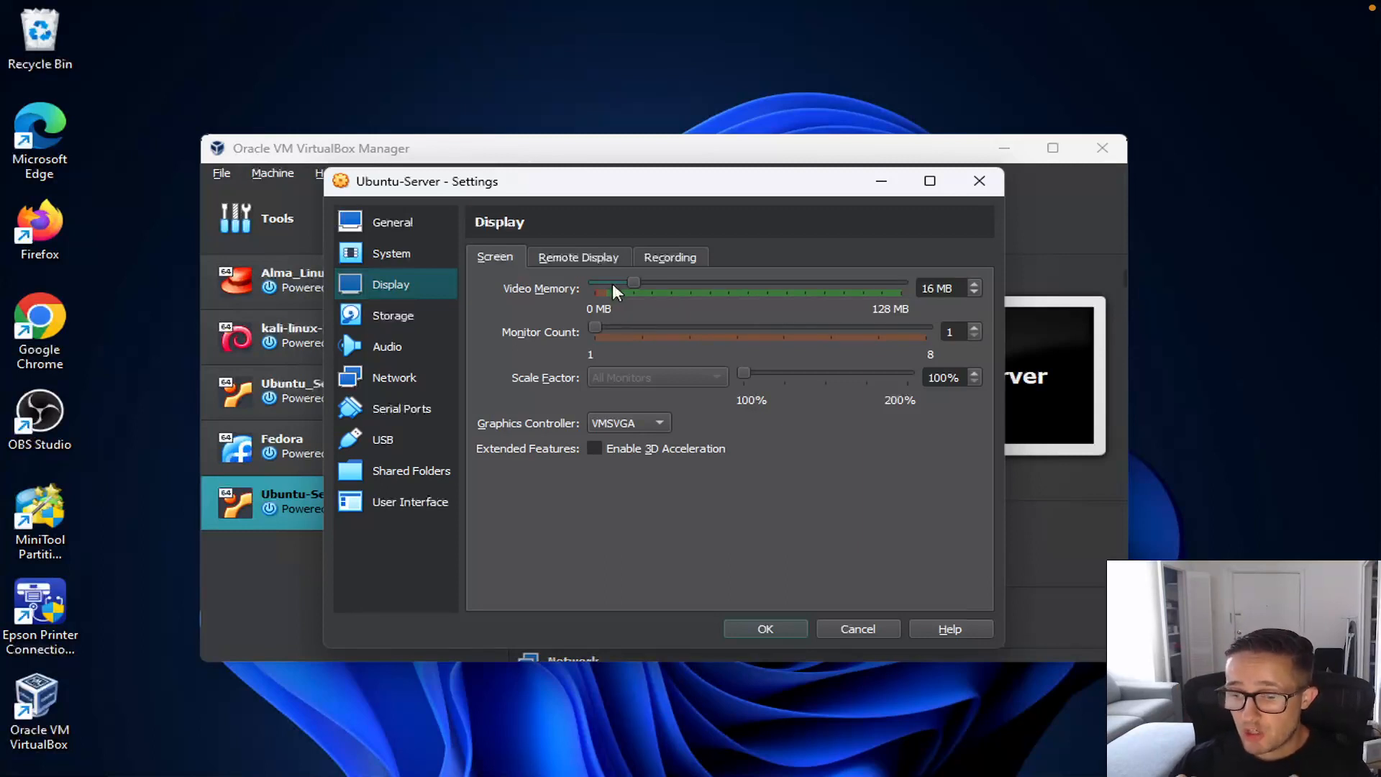
drag(632, 286, 956, 283)
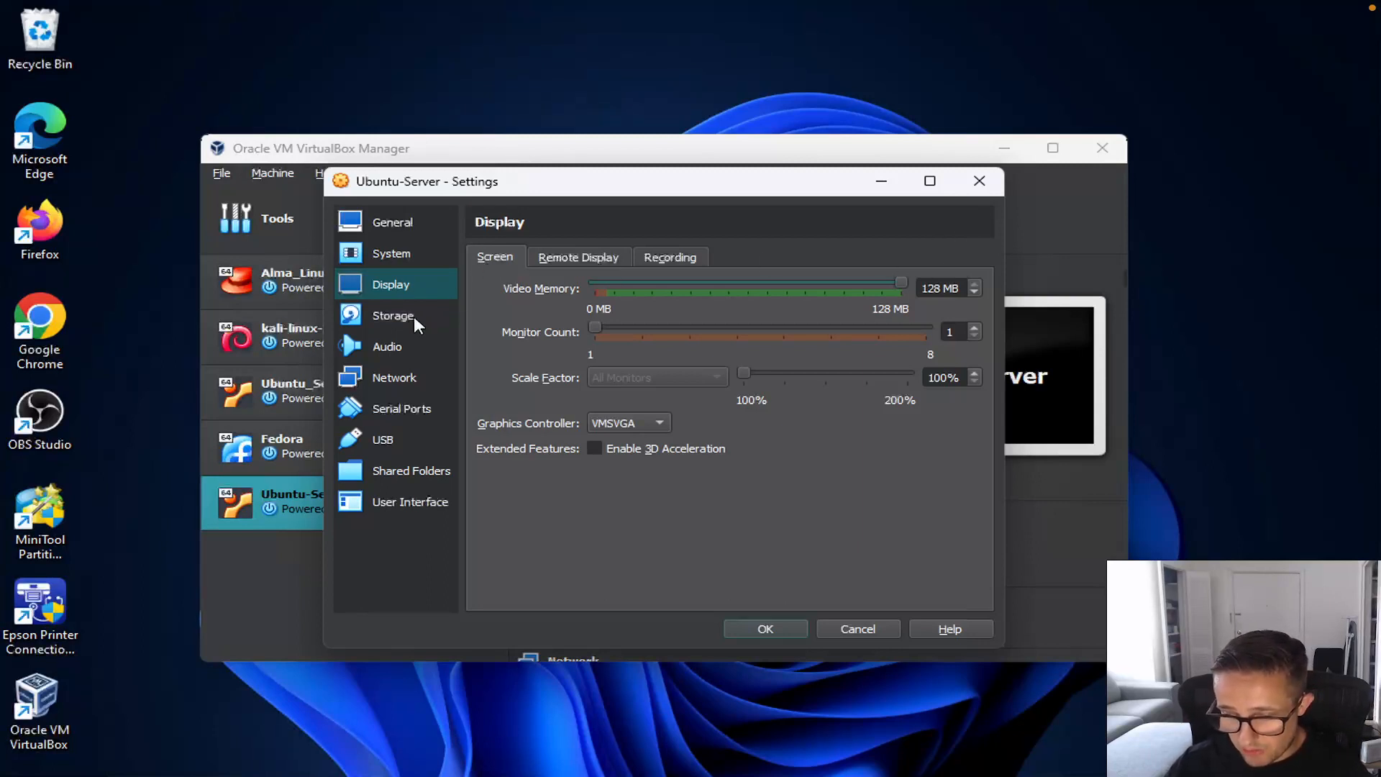
click(394, 381)
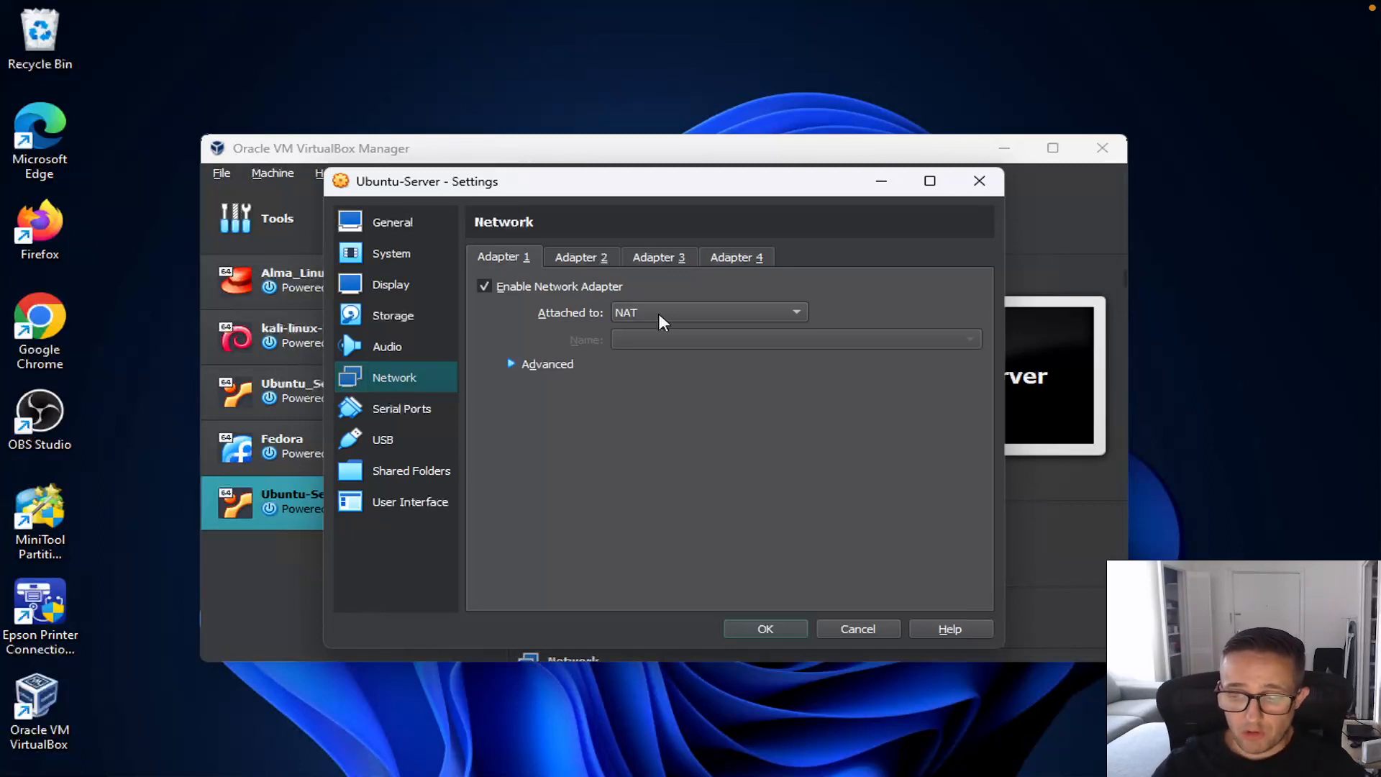
Step: Attach Adapter 1 as Bridged Adapter on Intel Wi-Fi 6E AX211 160MHz and save the settings
click(662, 320)
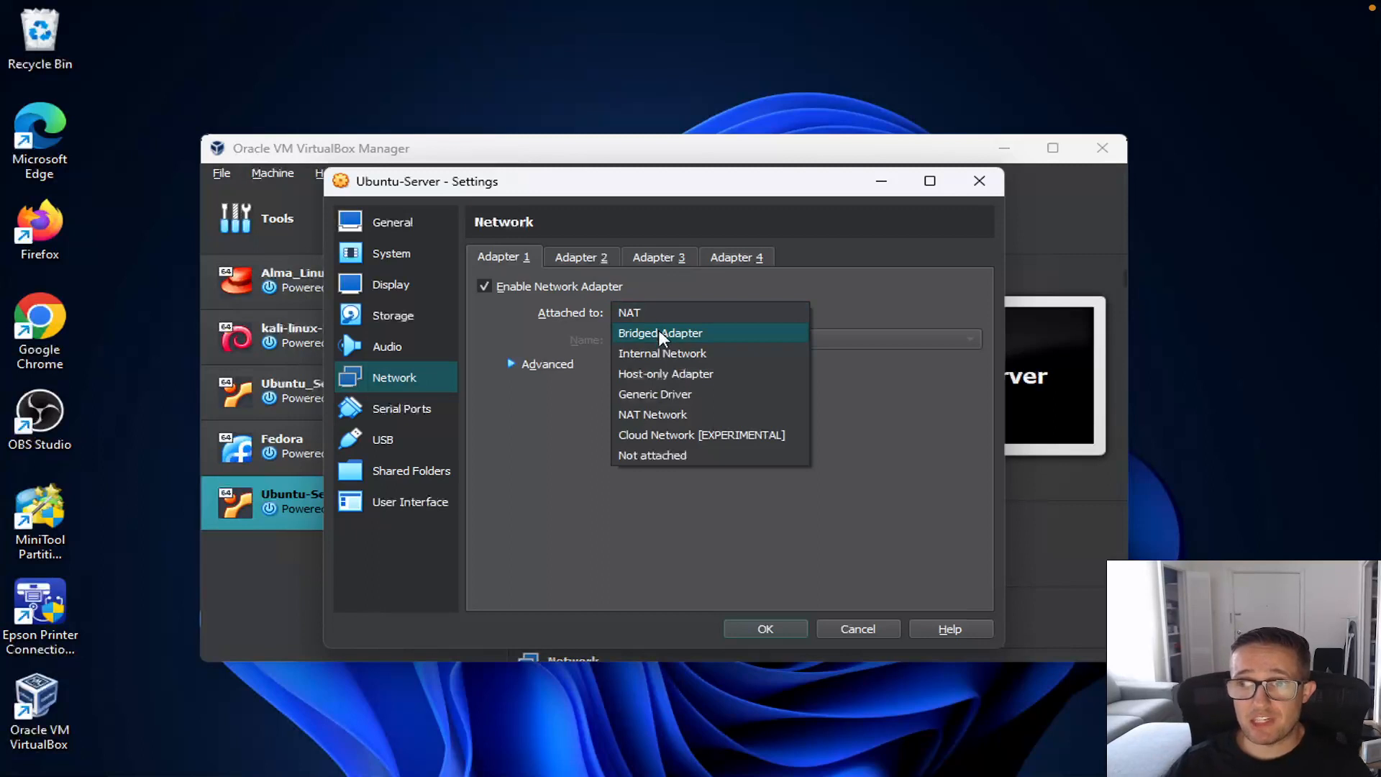
click(645, 338)
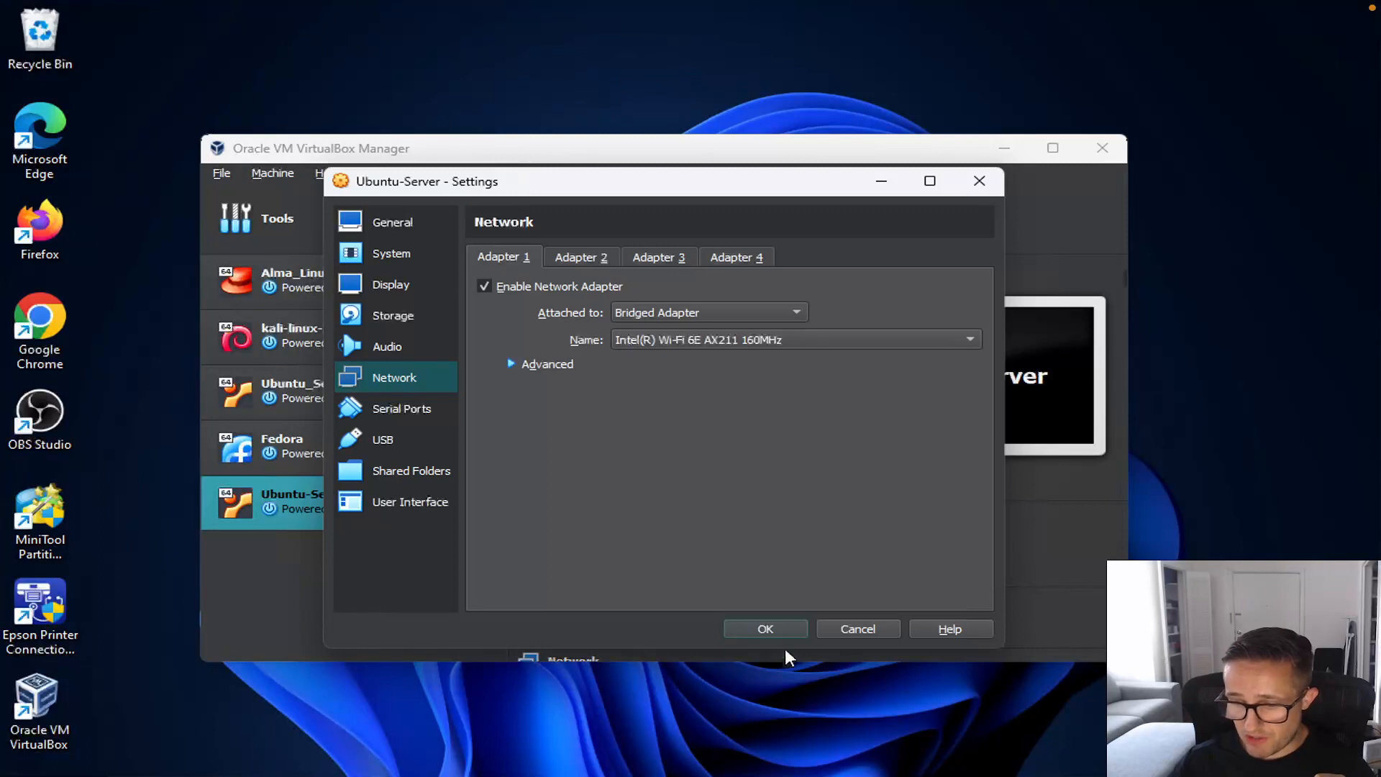
click(781, 627)
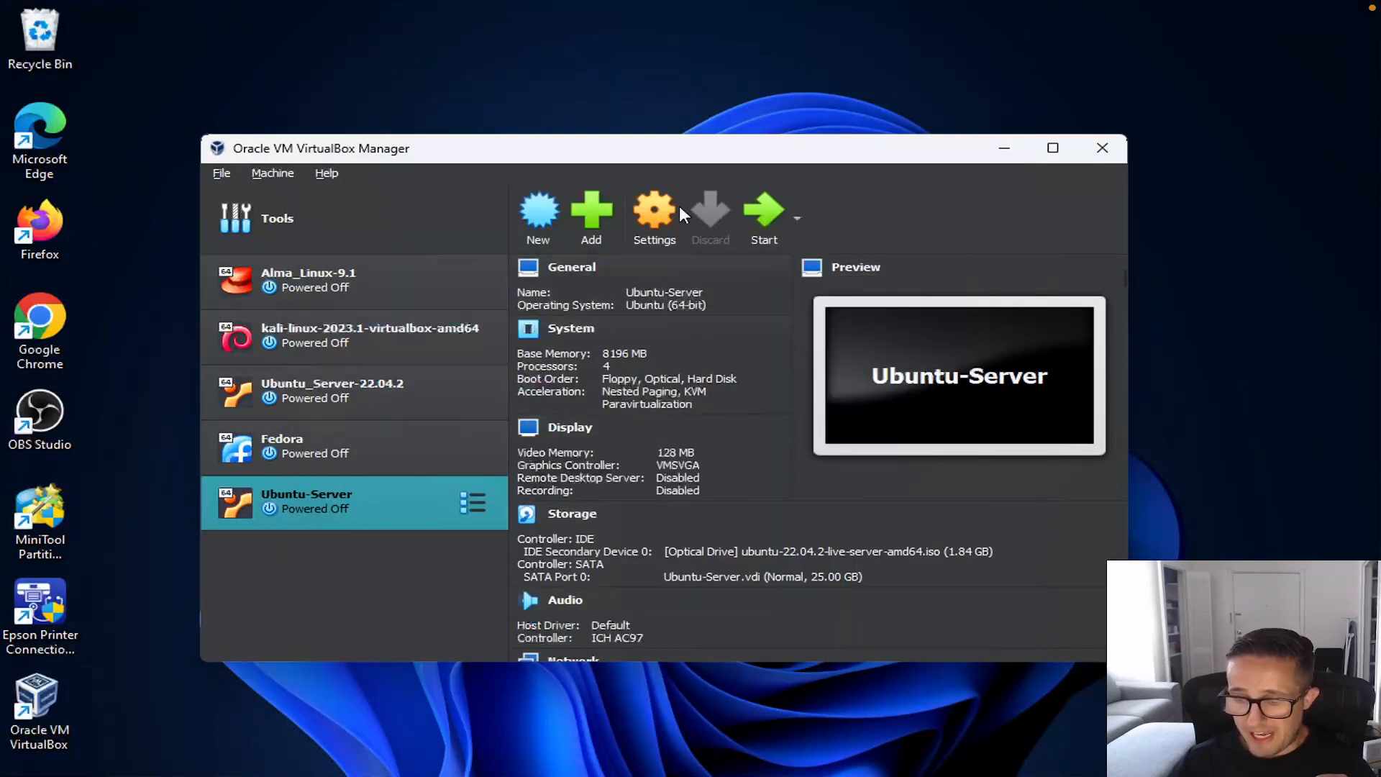
Step: Start the Ubuntu-Server VM and boot 'Try or Install Ubuntu Server' from GRUB
click(770, 216)
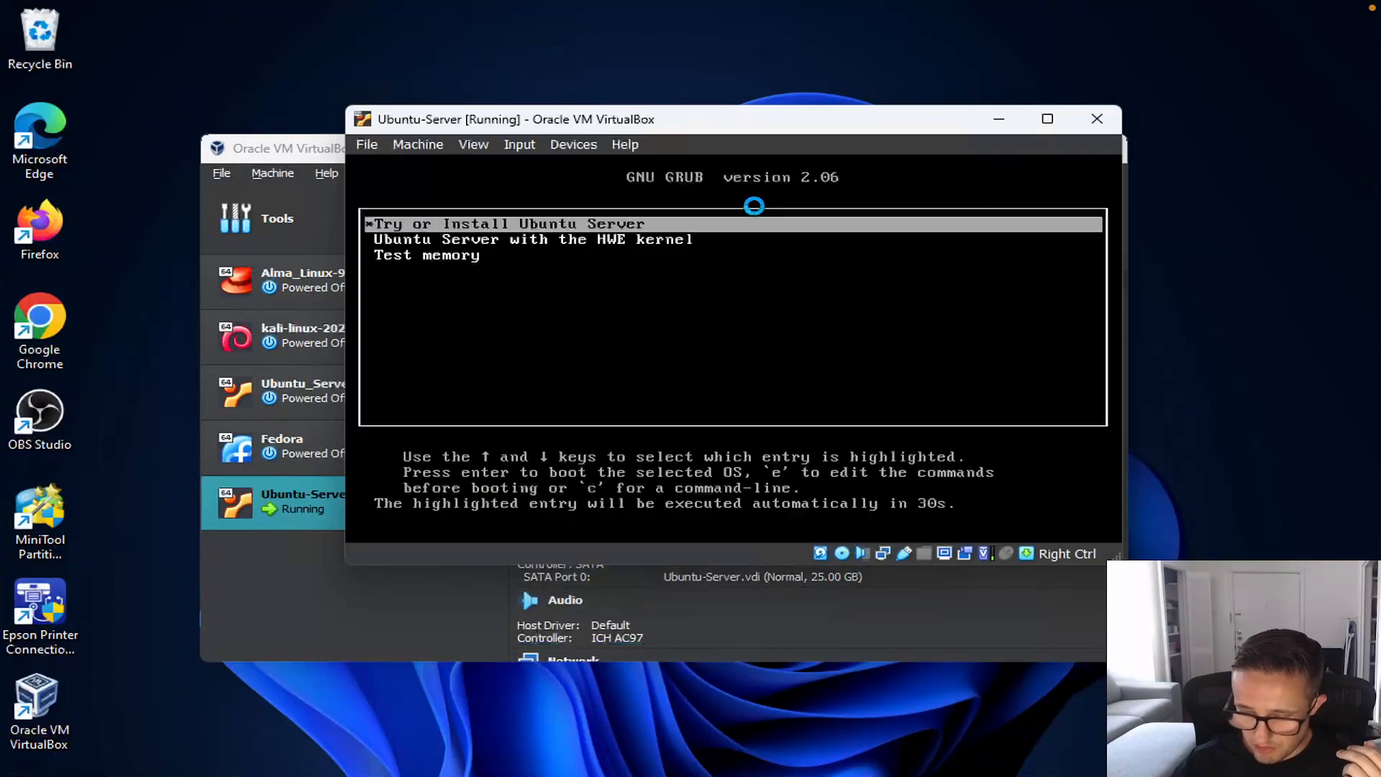
key(Return)
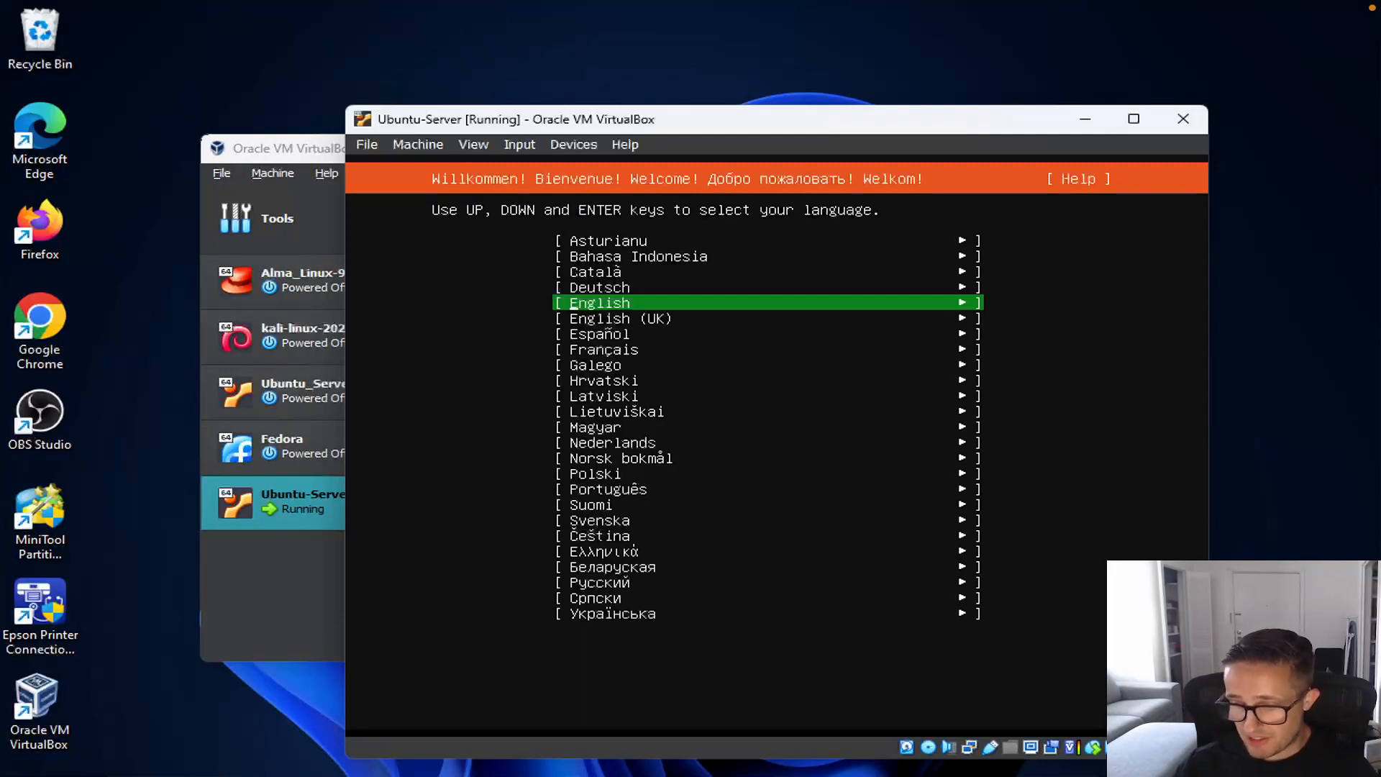
Step: Accept English, no installer update, English (US) keyboard, standard install, default network, no proxy, default mirror
key(Return)
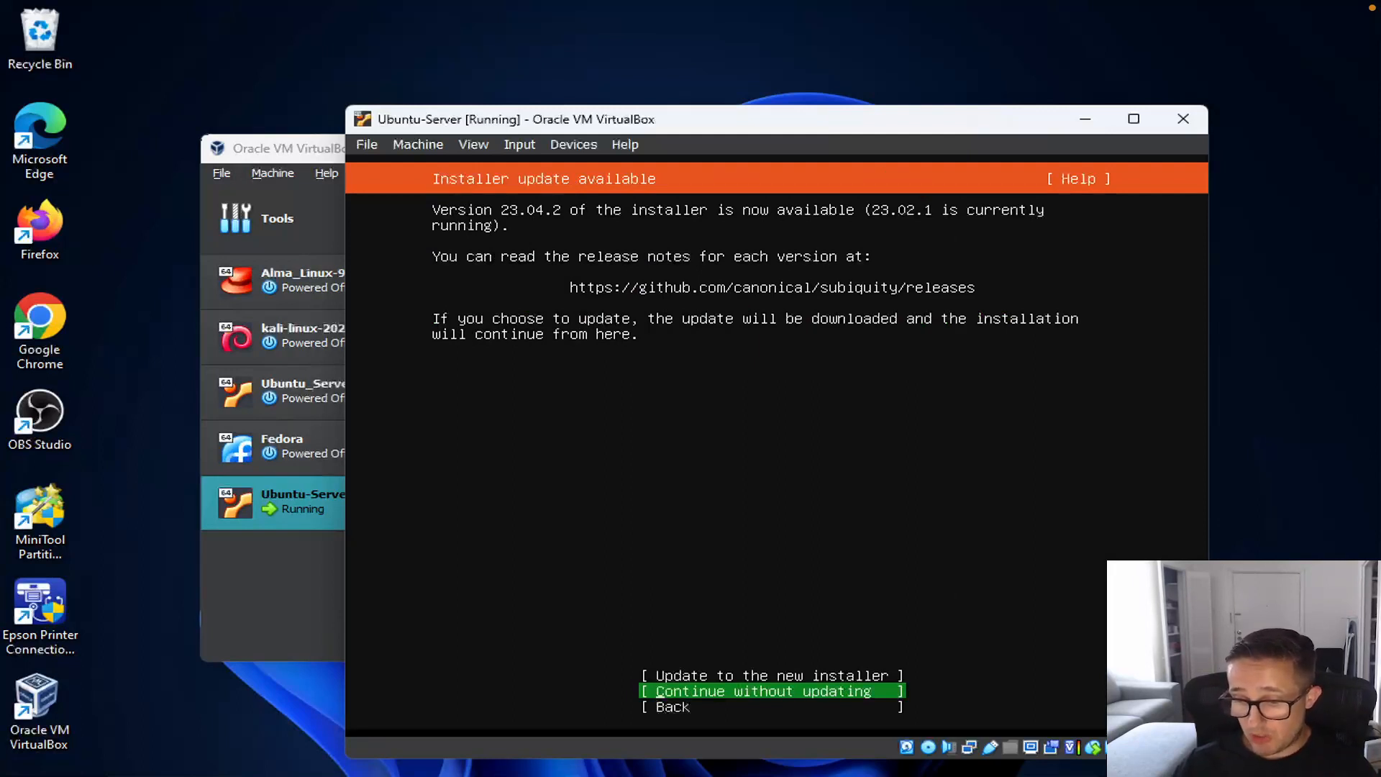
key(Return)
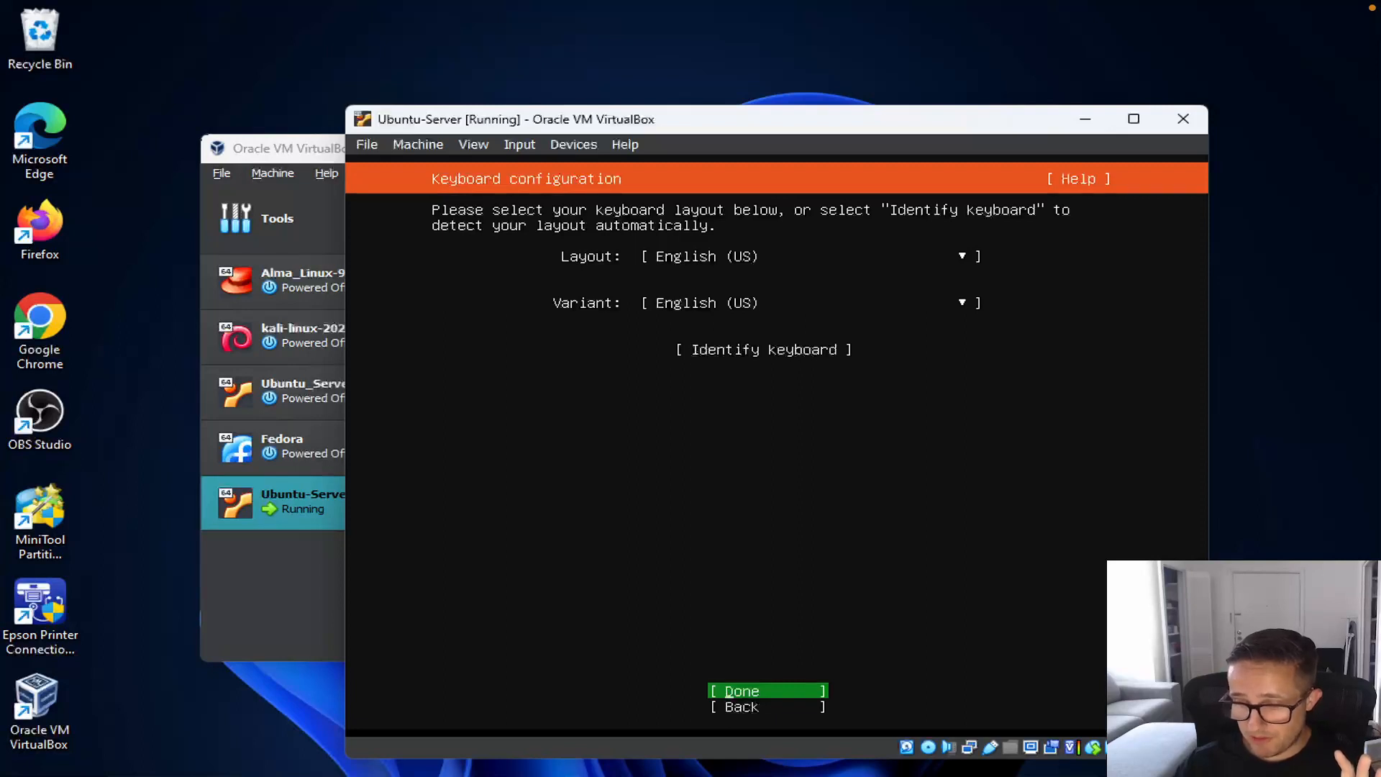
key(Return)
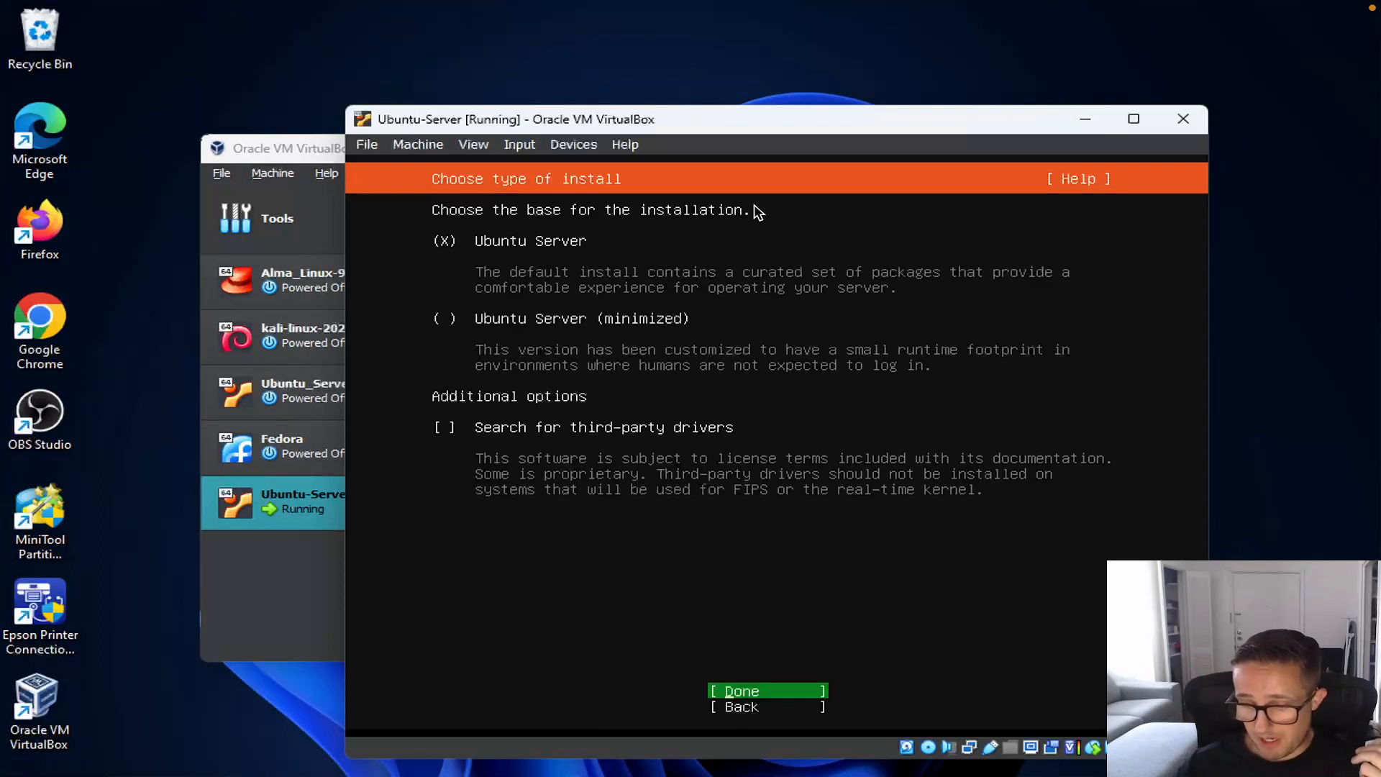
key(Return)
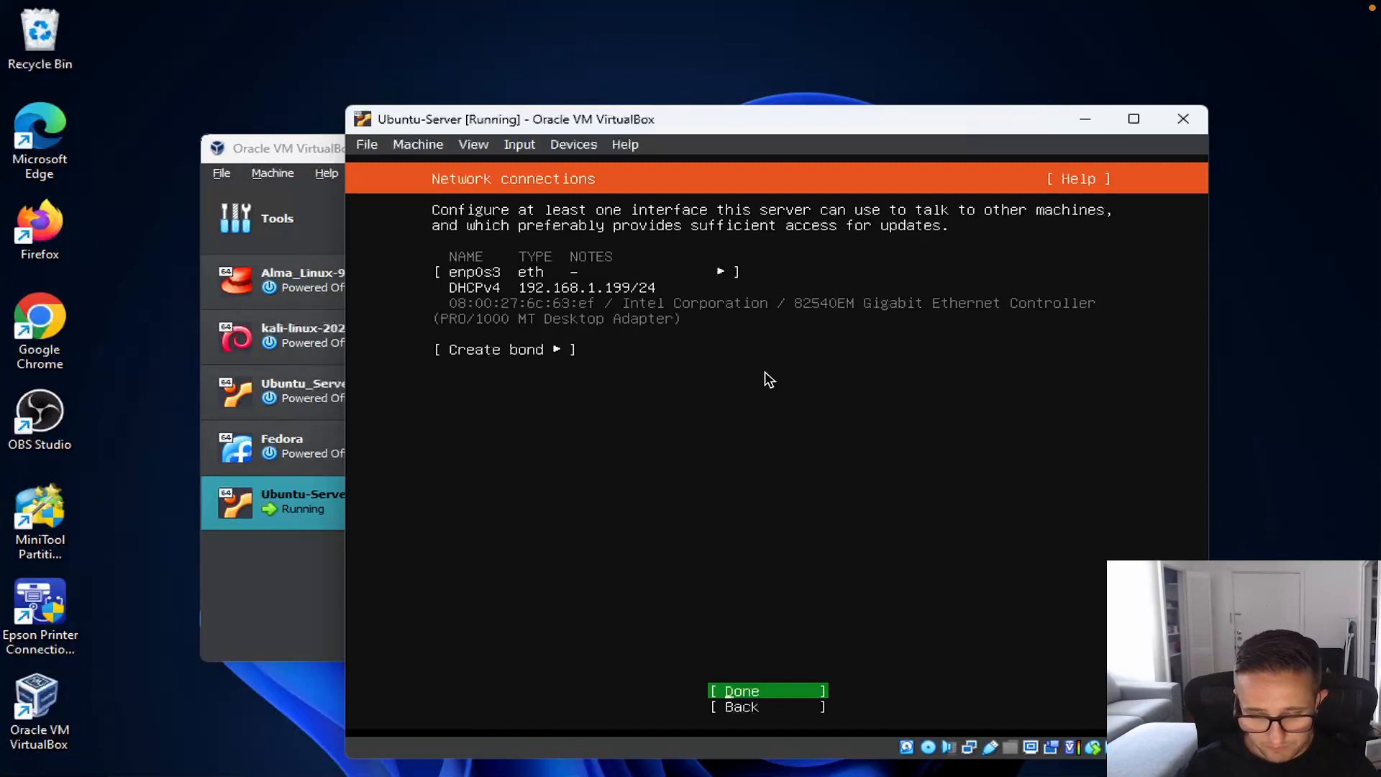
key(Return)
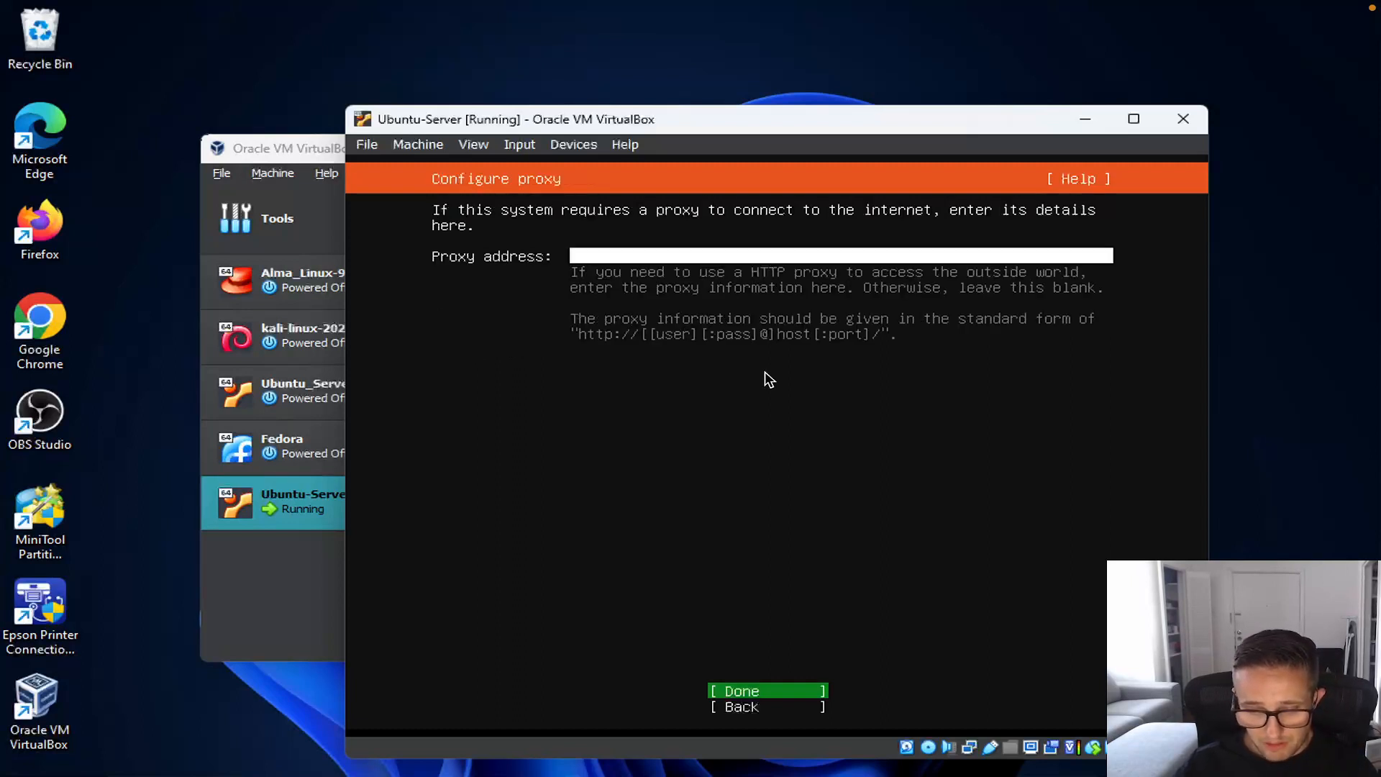
key(Return)
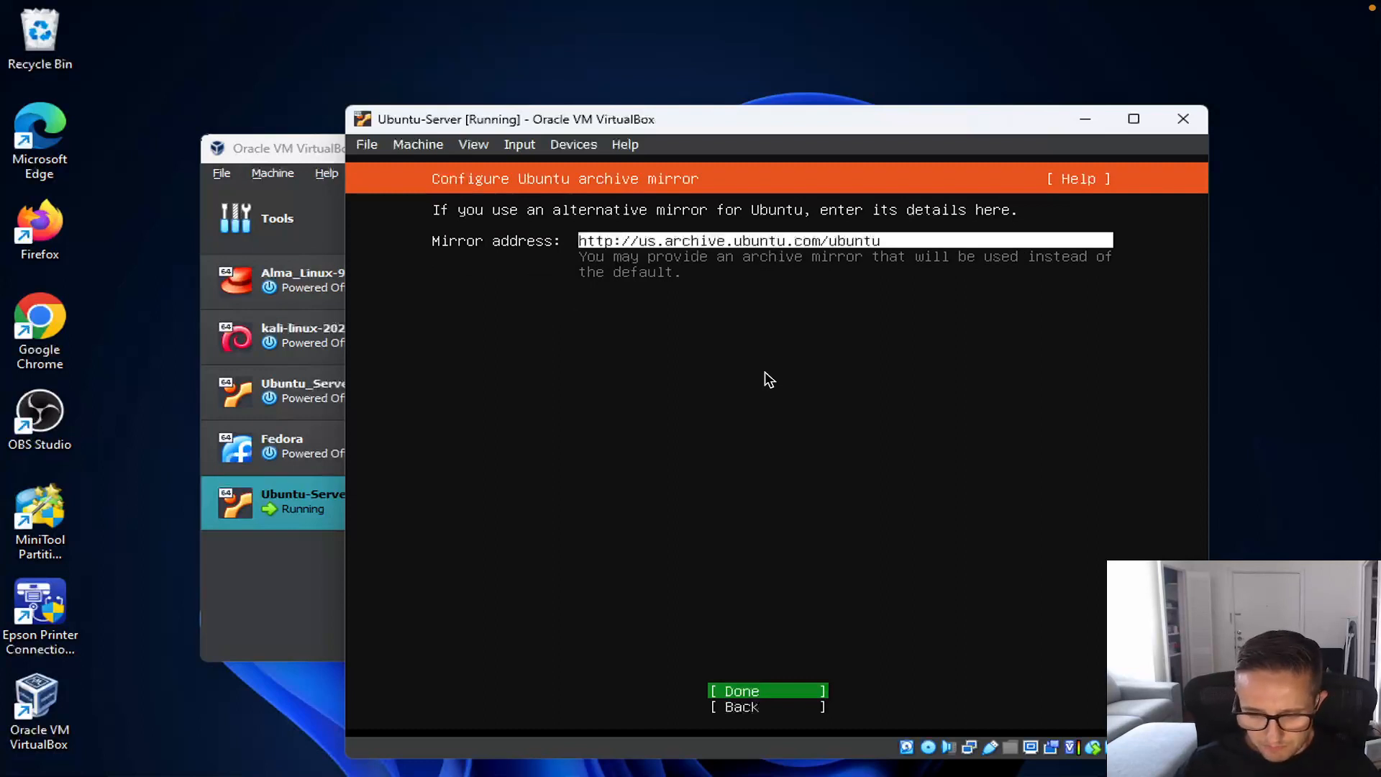
key(Return)
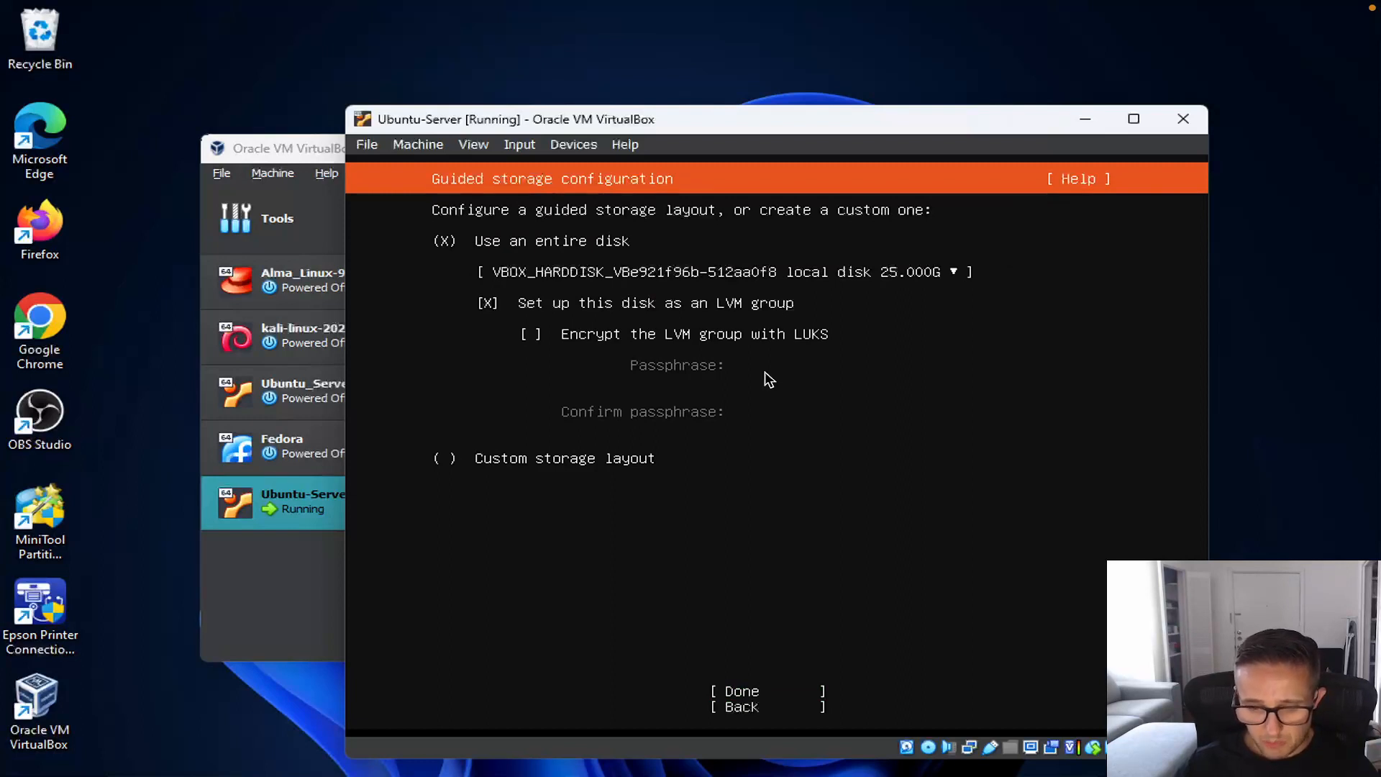
Step: Accept the guided whole-disk LVM layout (/ 11.496G, /boot 2.000G) and confirm the destructive install
key(Tab)
key(Tab)
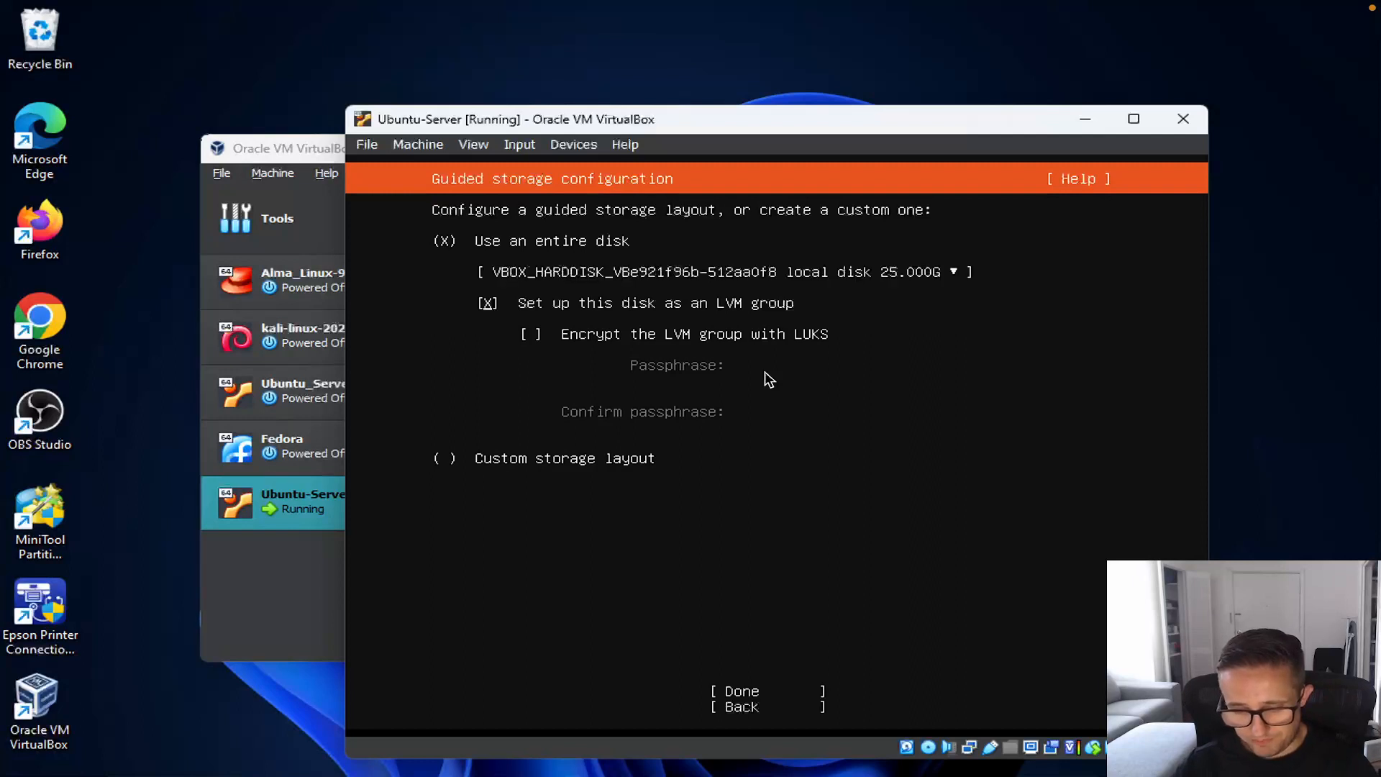
key(Tab)
key(Return)
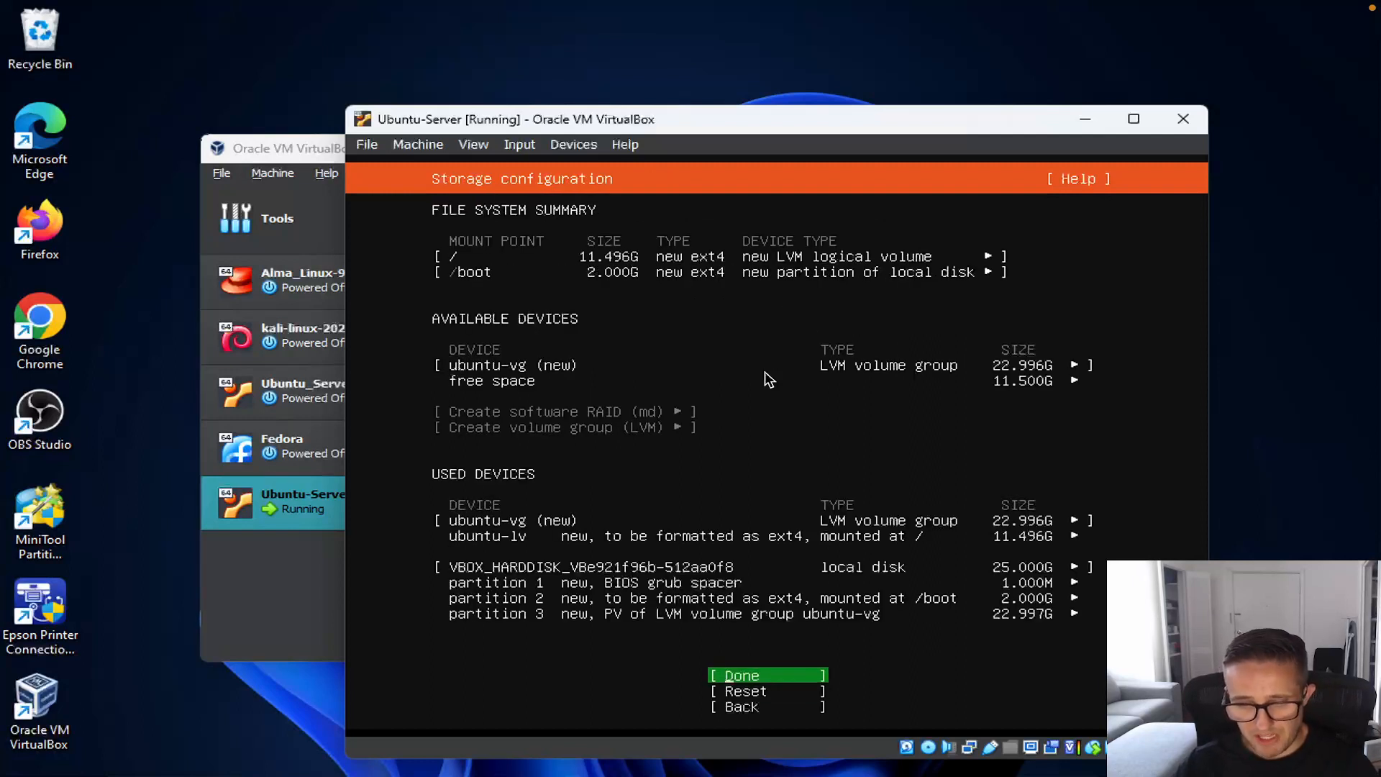
key(Return)
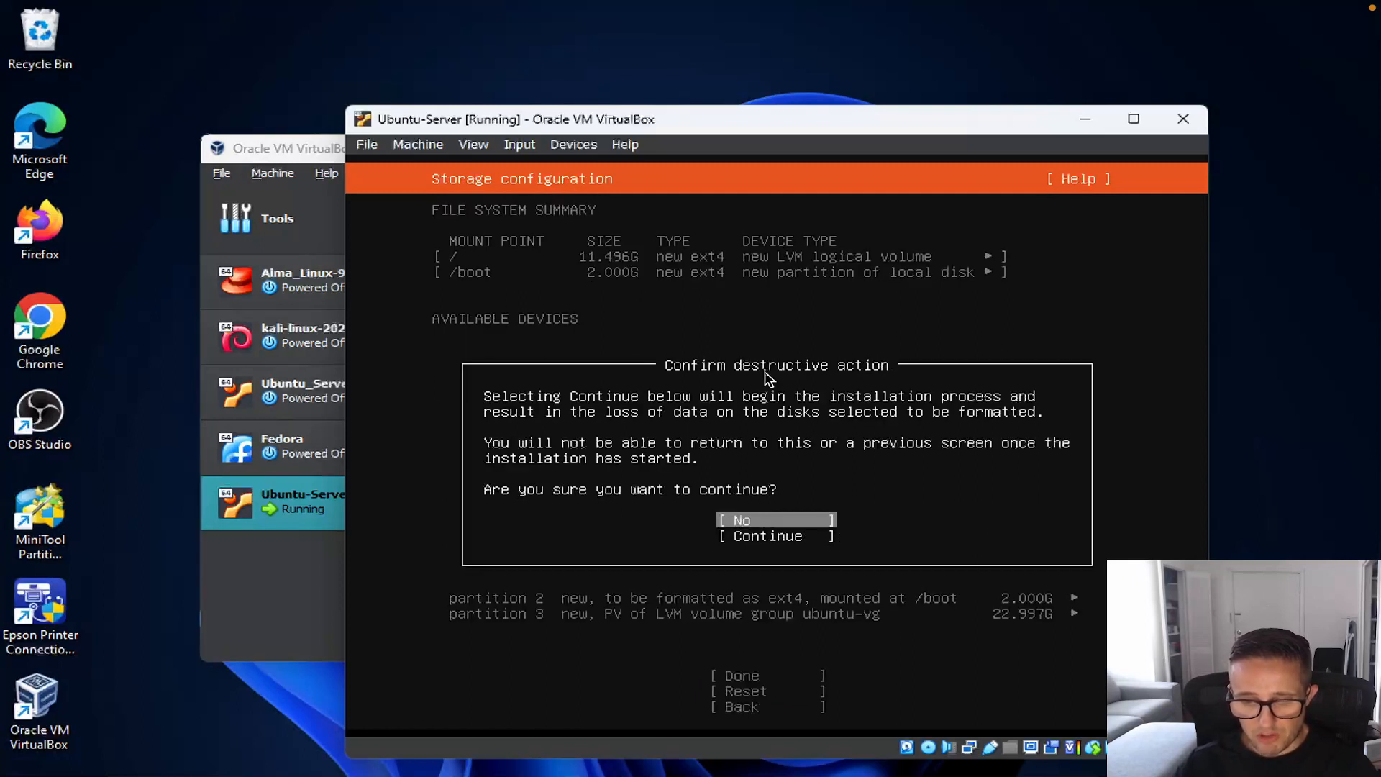
key(Down)
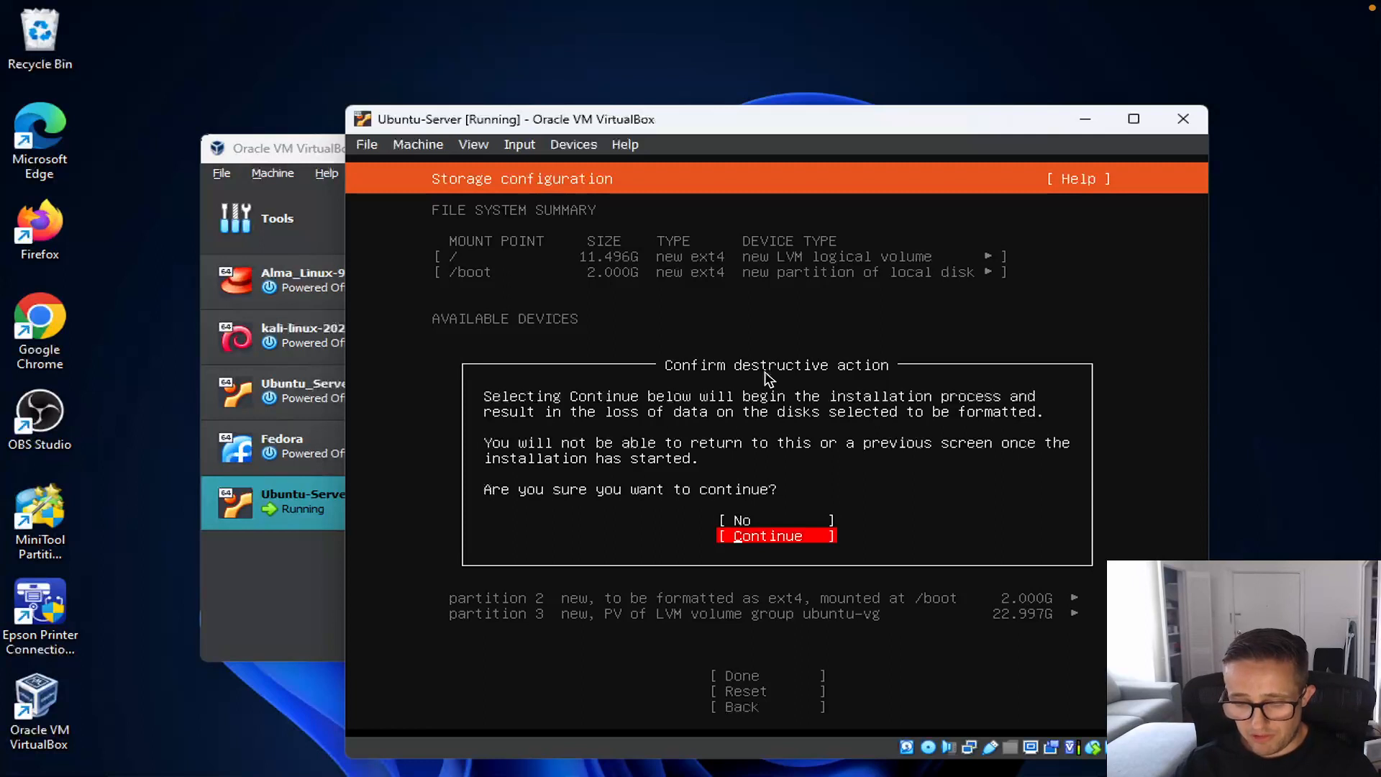
key(Return)
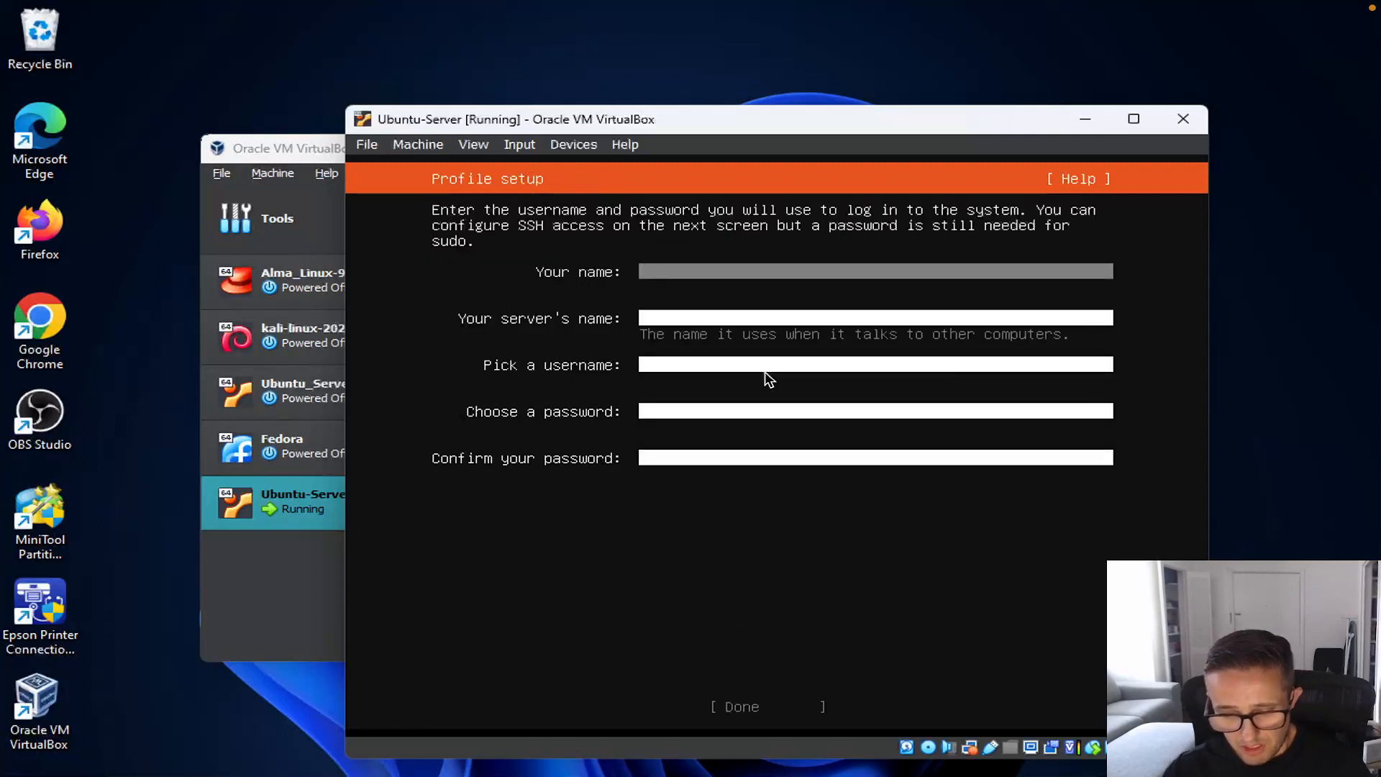
Step: Enter the name, server name ubuntu-test, username and password in the profile form
text(adminuser)
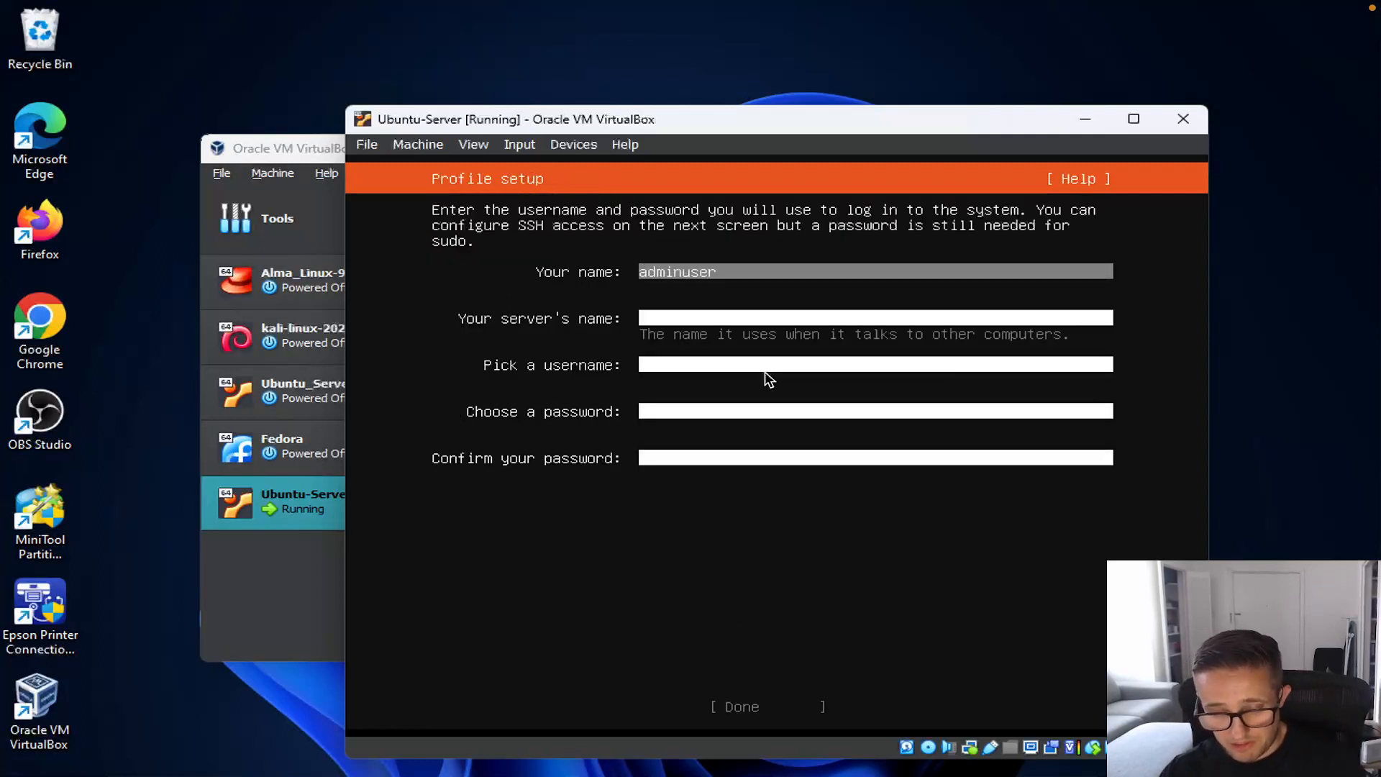
key(Tab)
text(ubuntu-test)
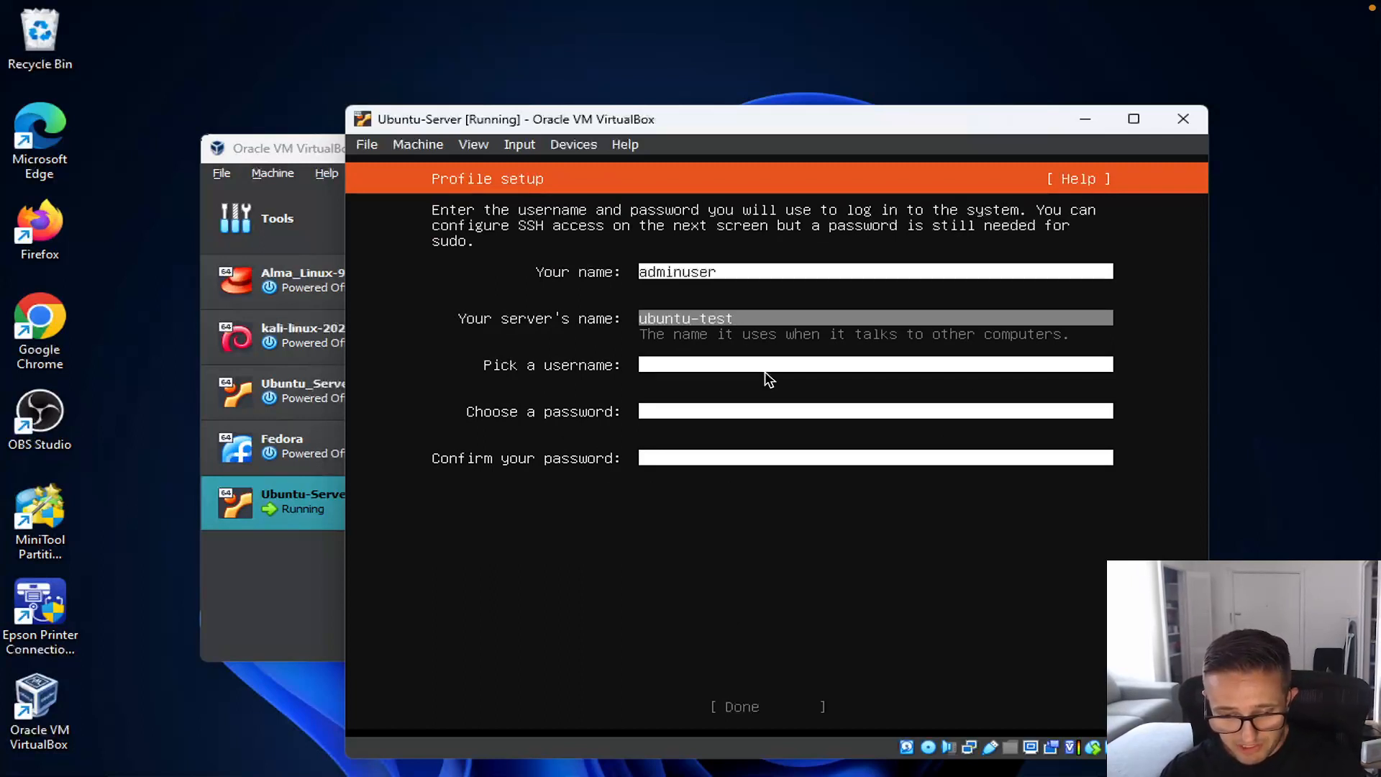
key(Tab)
text(adminuser)
key(Tab)
text(a)
text(dminuser)
text(*********)
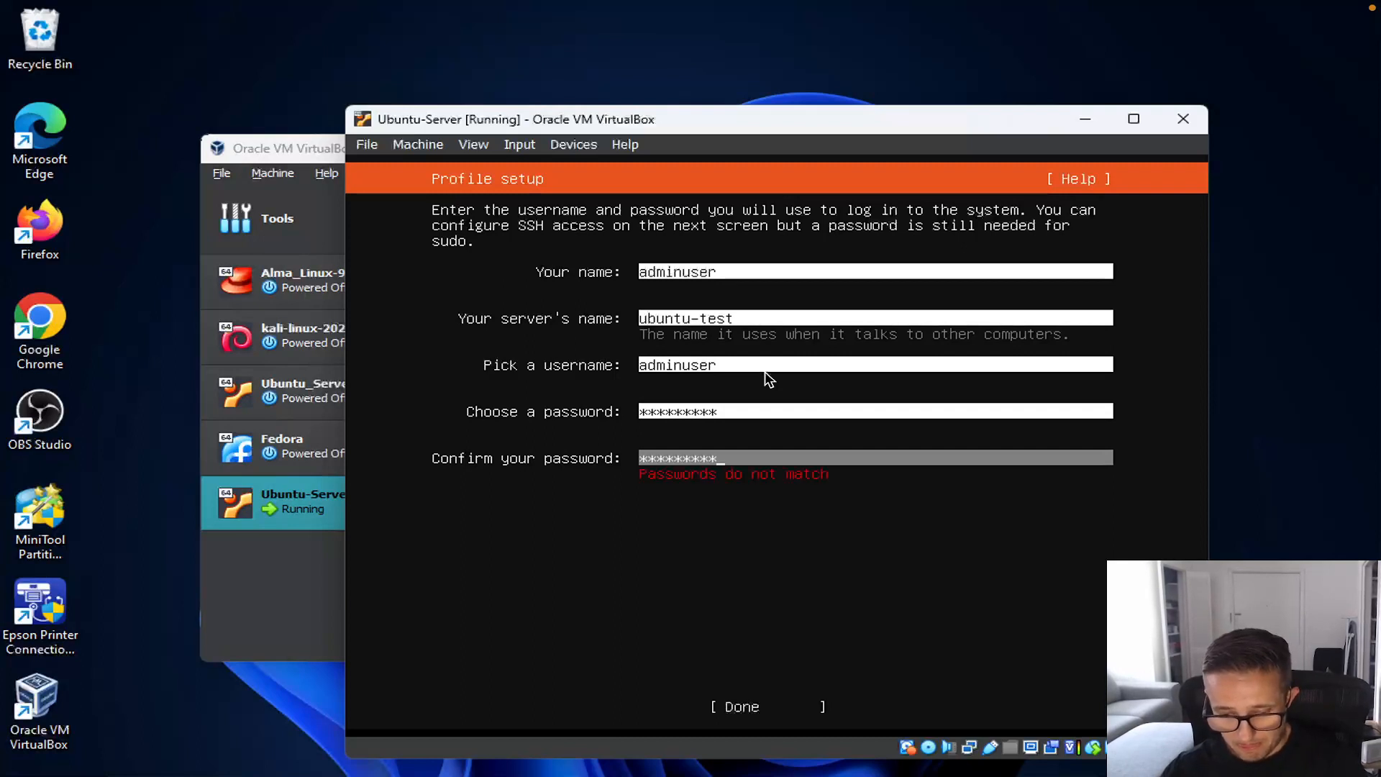
Step: Return to the password fields and clear the mistyped password
key(Up)
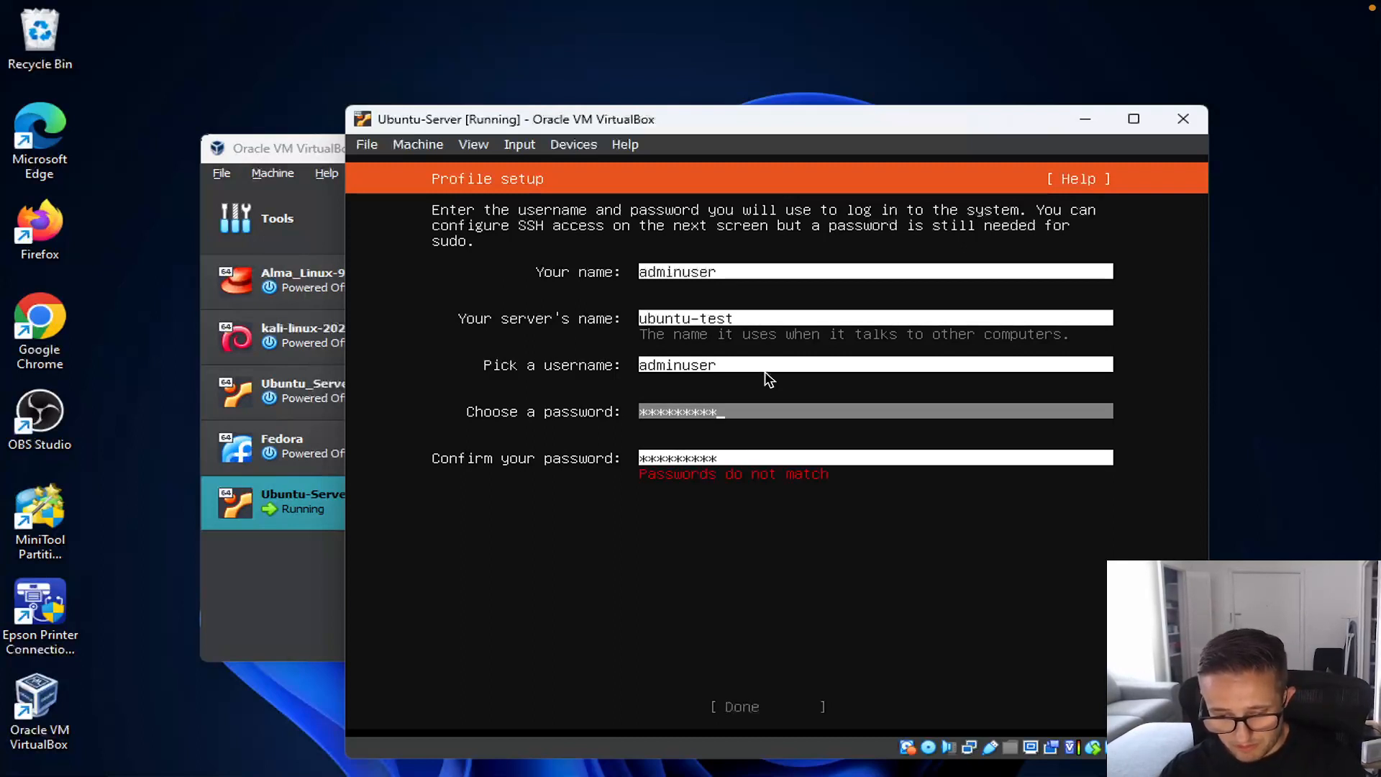
key(Up)
key(Up)
key(Up)
key(Down)
key(Down)
key(Down)
text(********)
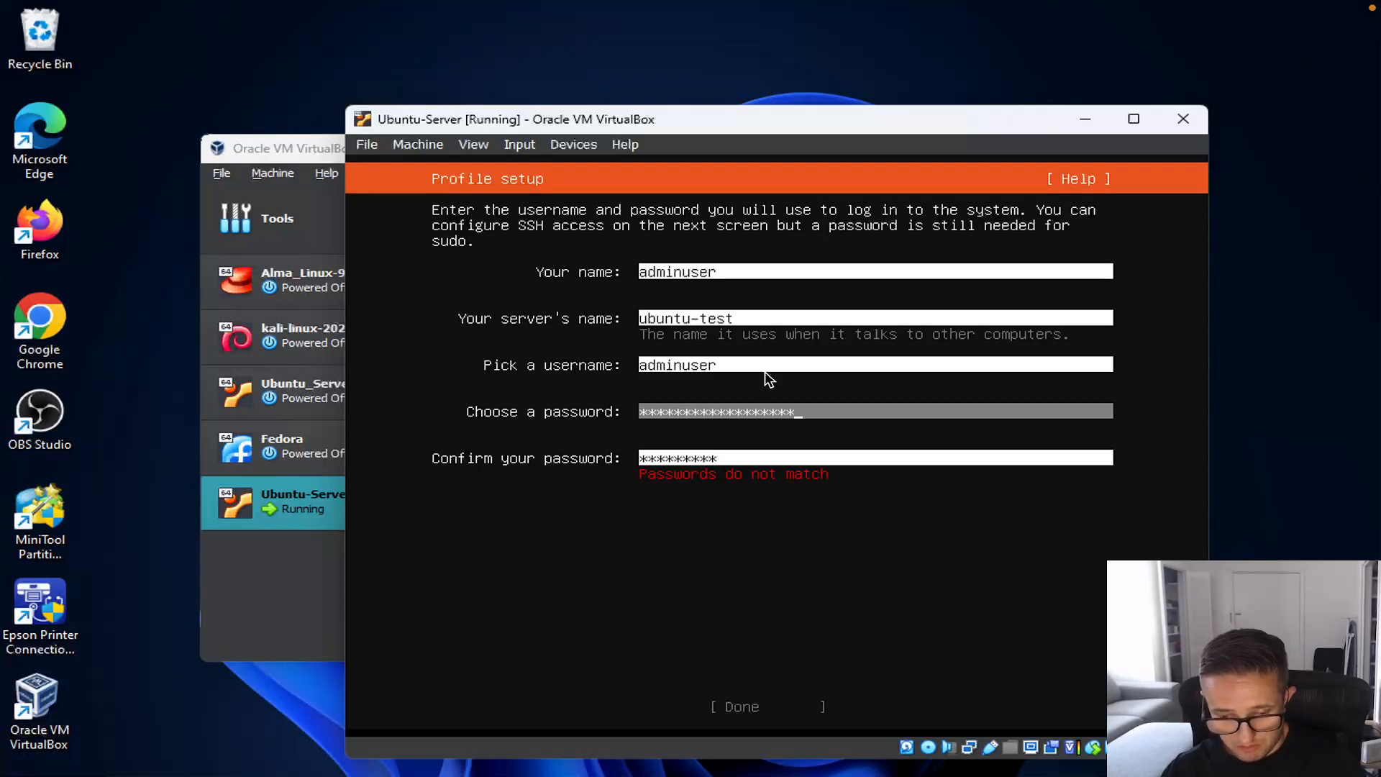
key(BackSpace)
key(BackSpace)
key(BackSpace)
key(BackSpace)
key(BackSpace)
key(BackSpace)
key(BackSpace)
key(BackSpace)
key(BackSpace)
key(BackSpace)
key(BackSpace)
key(BackSpace)
key(BackSpace)
key(BackSpace)
key(BackSpace)
key(BackSpace)
key(BackSpace)
text(*********)
key(BackSpace)
key(BackSpace)
key(BackSpace)
key(BackSpace)
key(BackSpace)
key(BackSpace)
key(BackSpace)
key(BackSpace)
key(BackSpace)
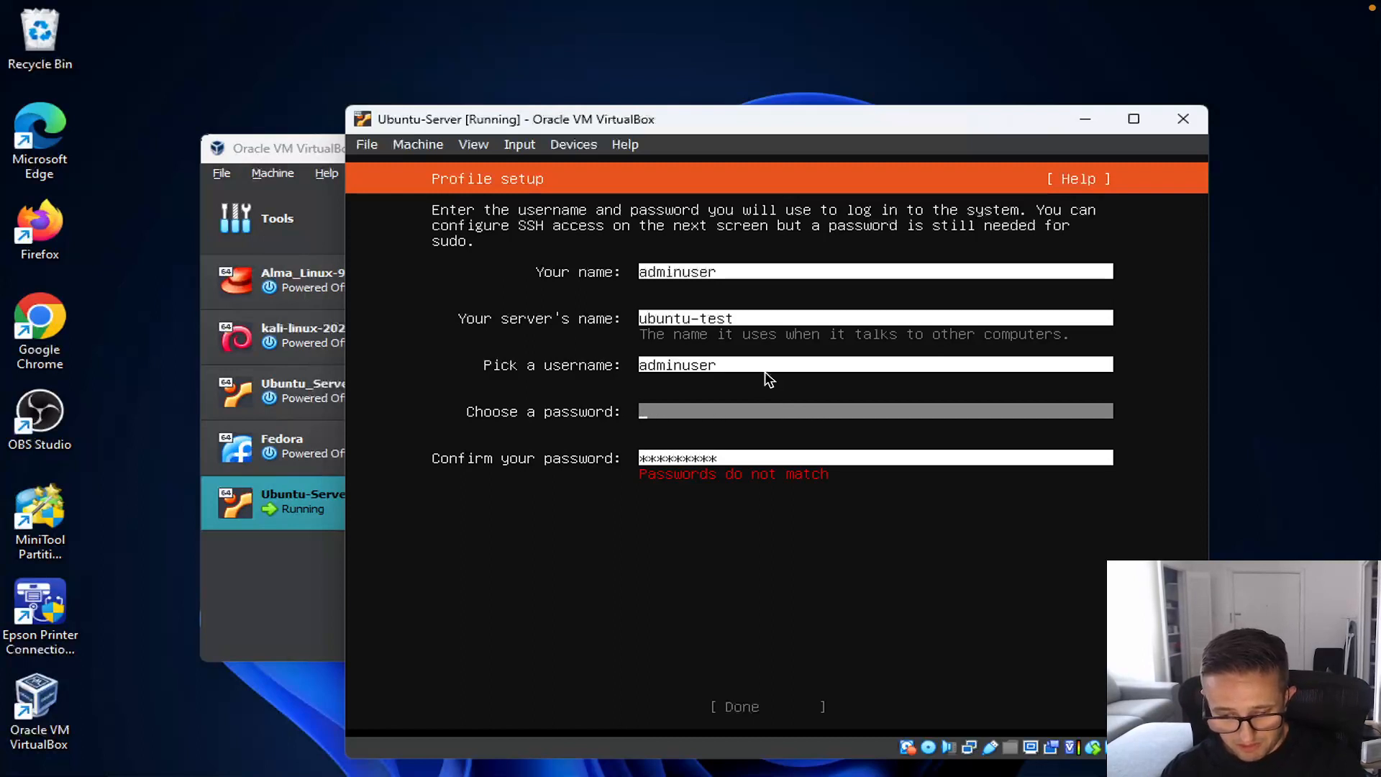
Step: Re-enter the password and a matching confirmation, then submit the profile
key(Tab)
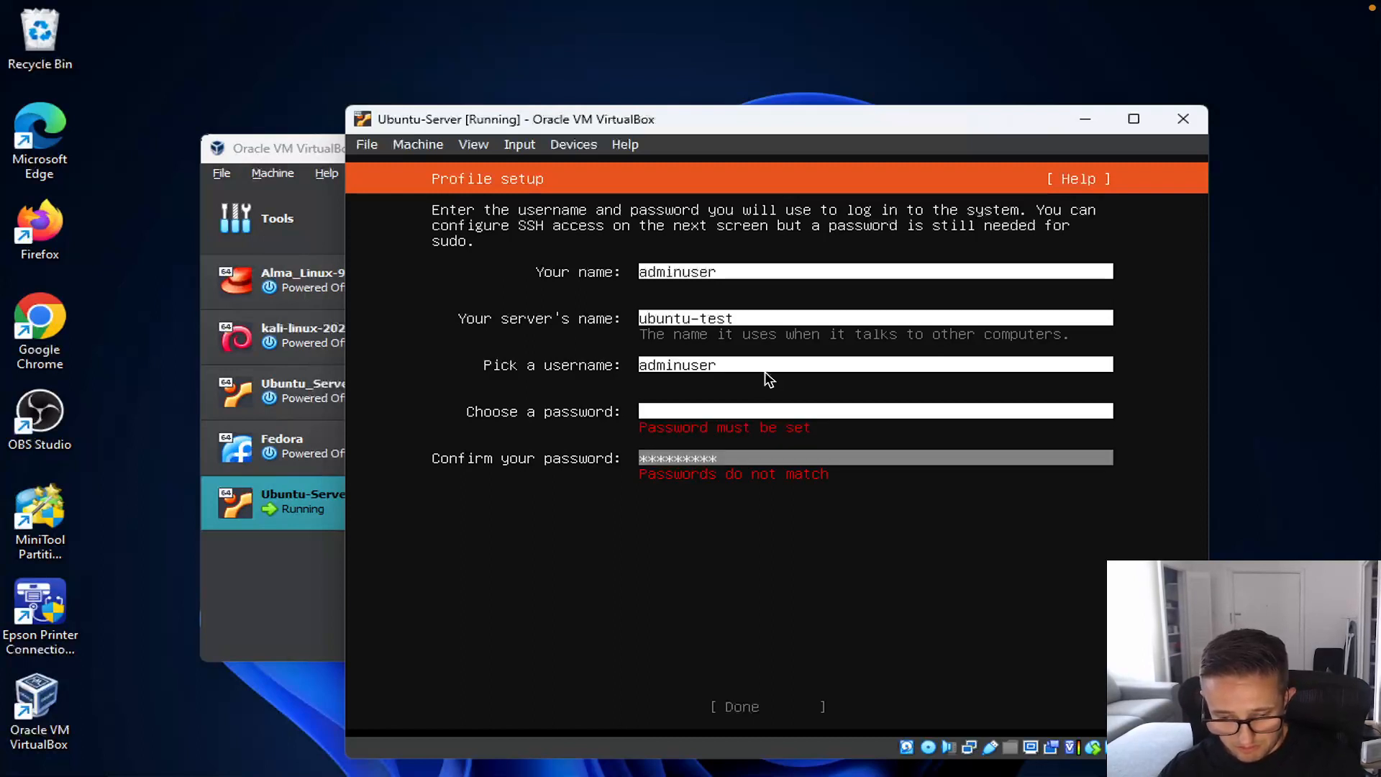
key(BackSpace)
key(BackSpace)
key(BackSpace)
key(BackSpace)
key(BackSpace)
key(BackSpace)
key(BackSpace)
key(BackSpace)
key(BackSpace)
key(shift+Tab)
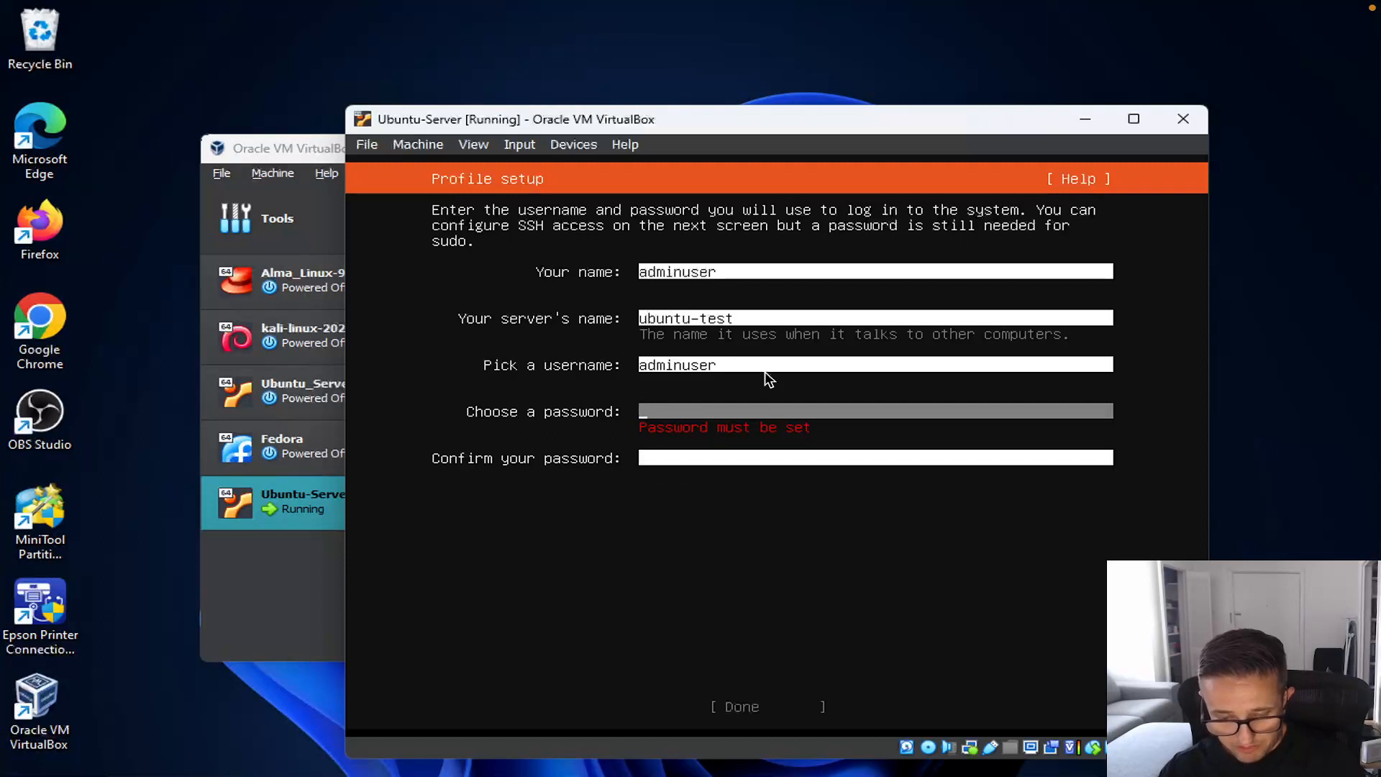
text(*********)
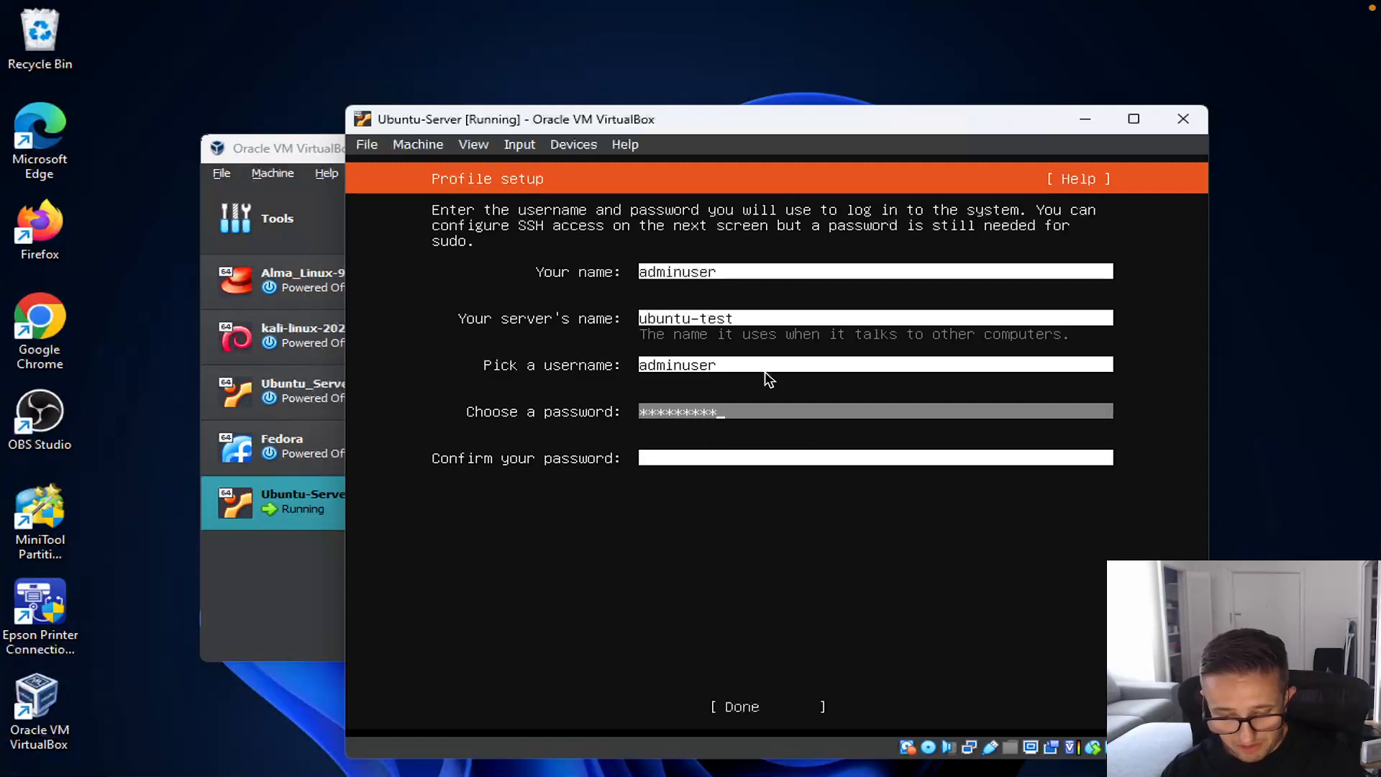
key(Tab)
text(*********)
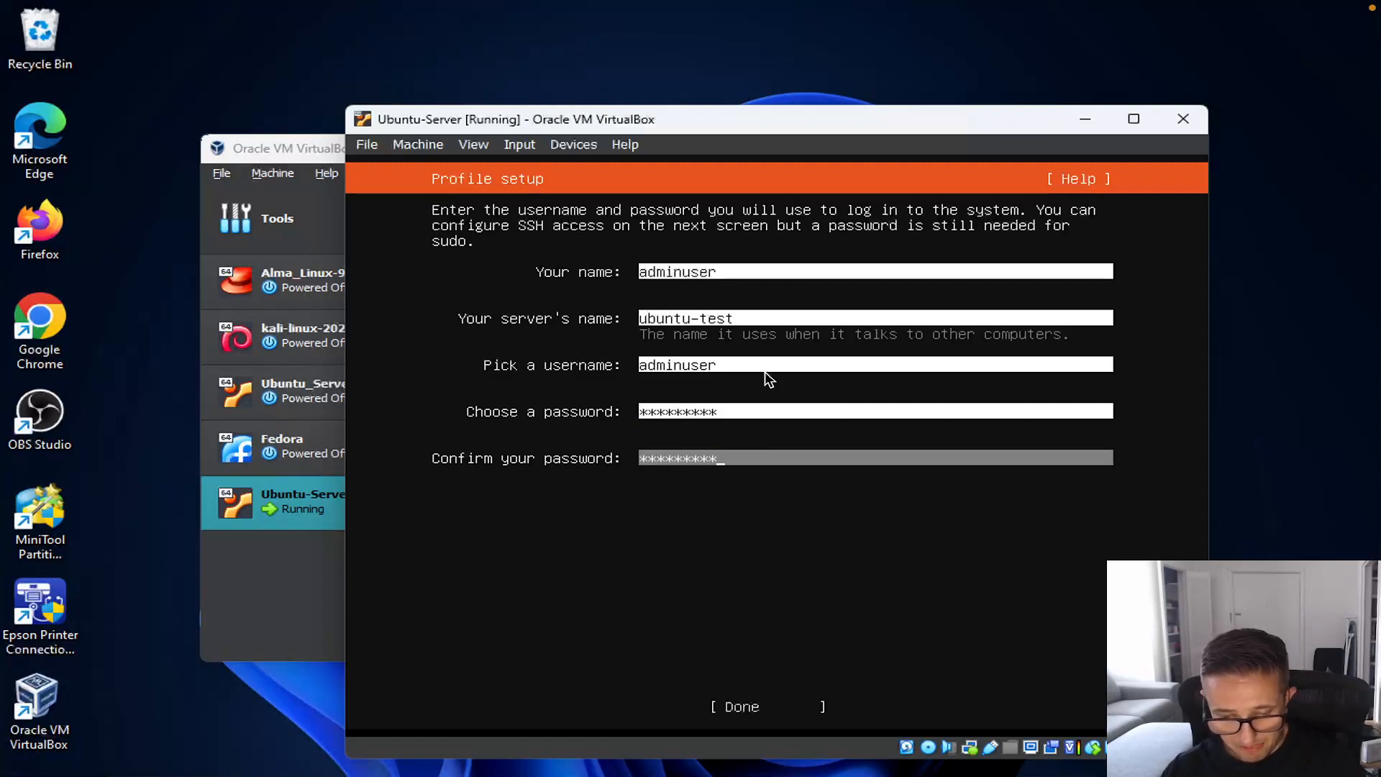
key(Tab)
key(Return)
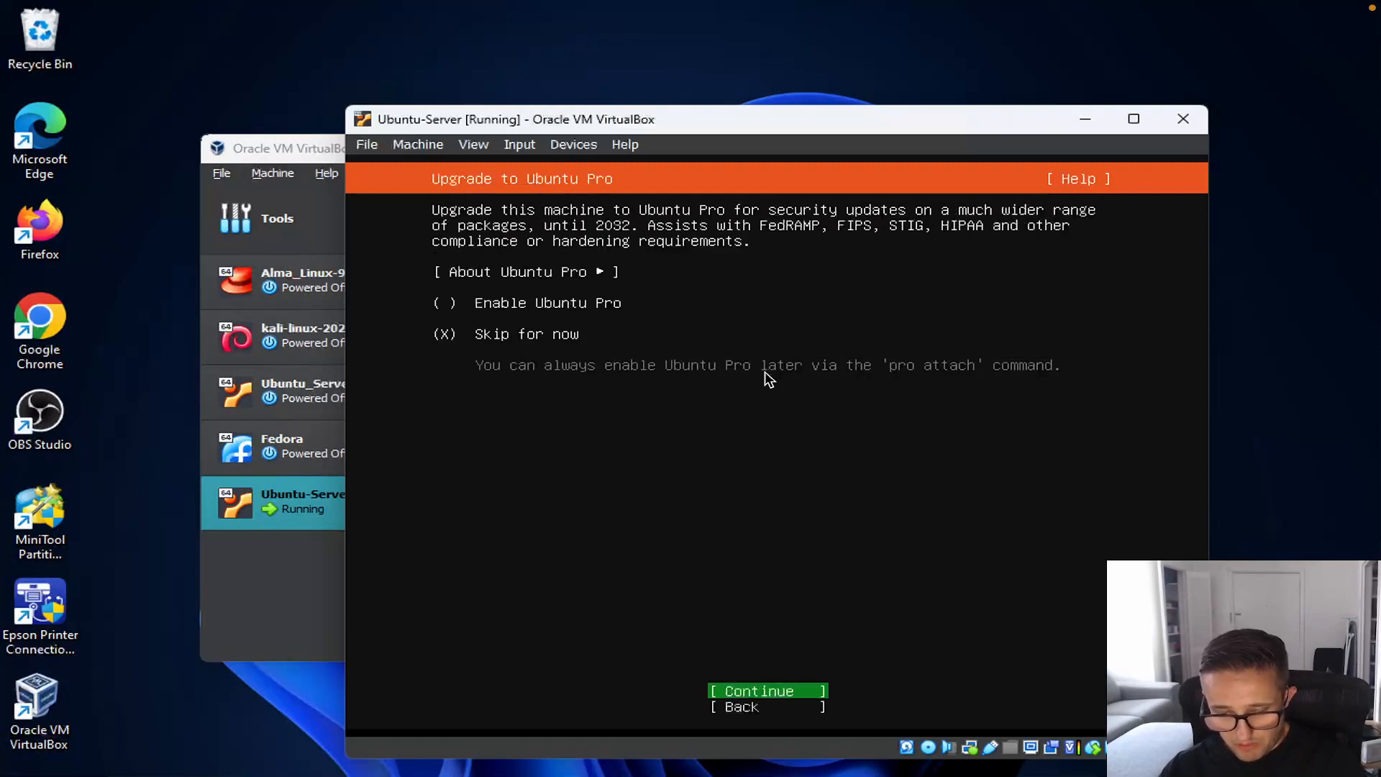
Step: Skip Ubuntu Pro and enable installing the OpenSSH server
key(Return)
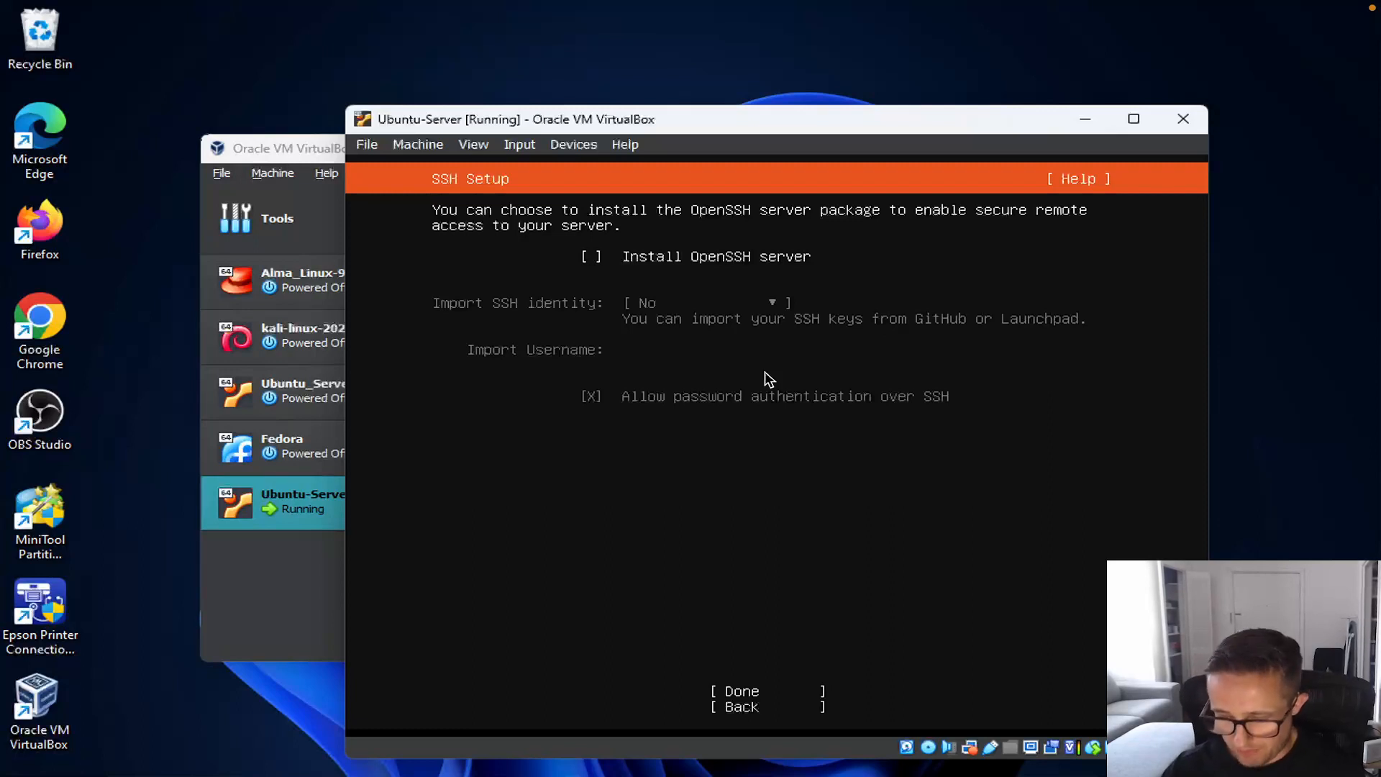
key(space)
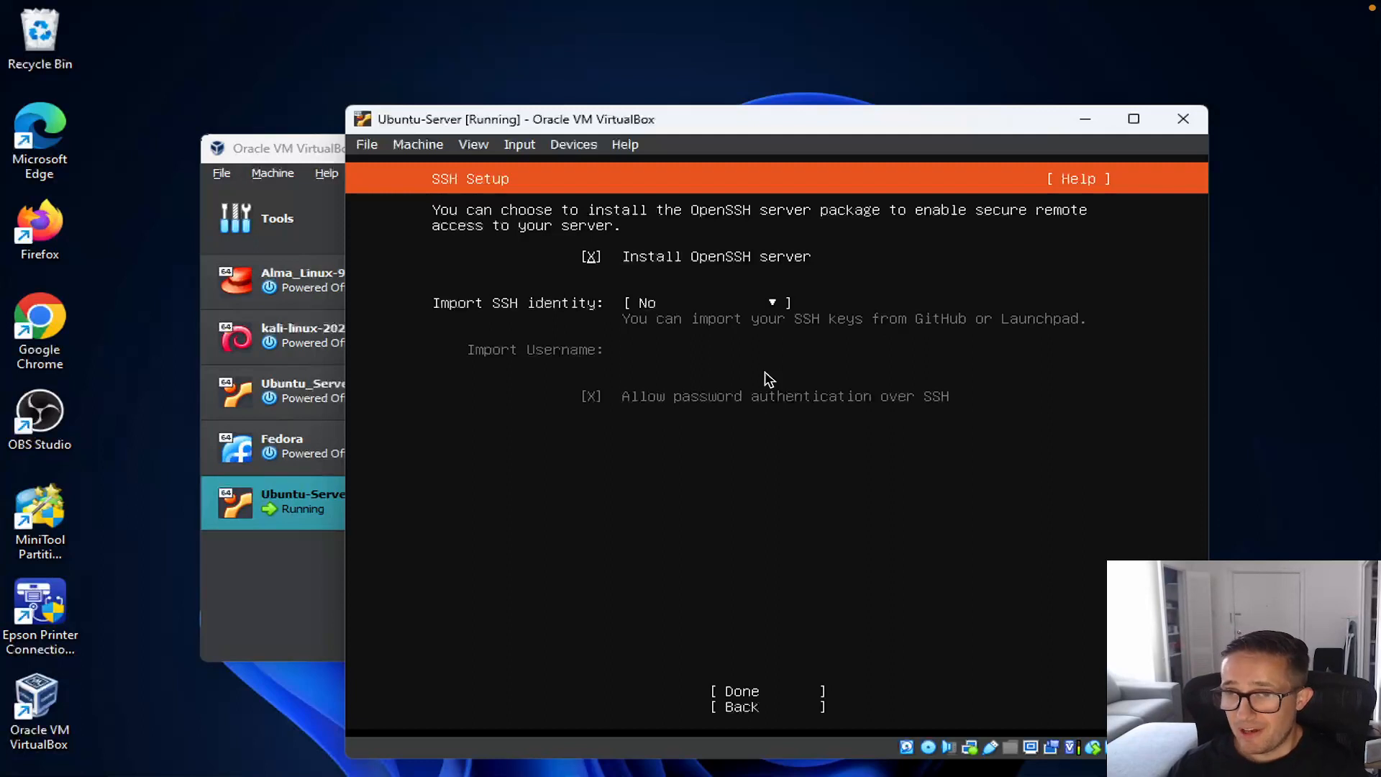
key(space)
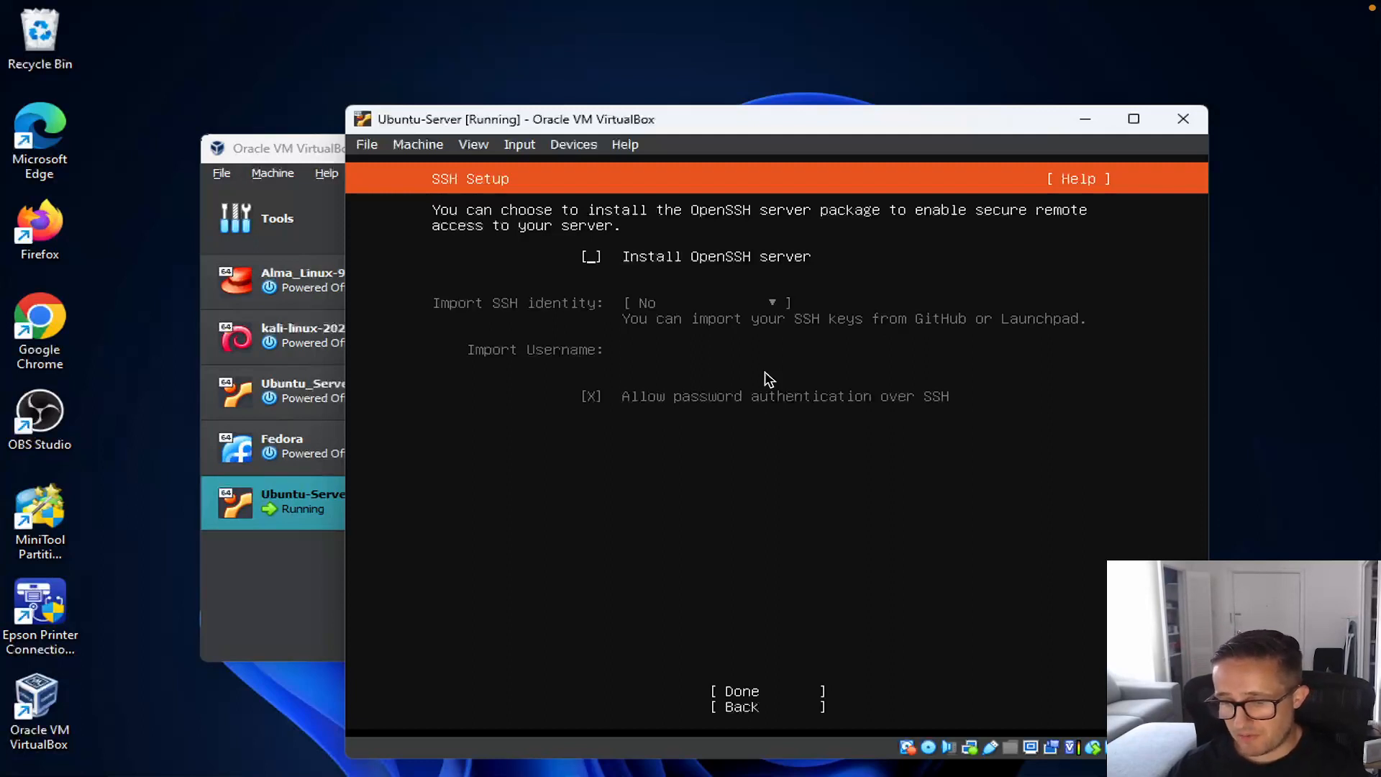
key(space)
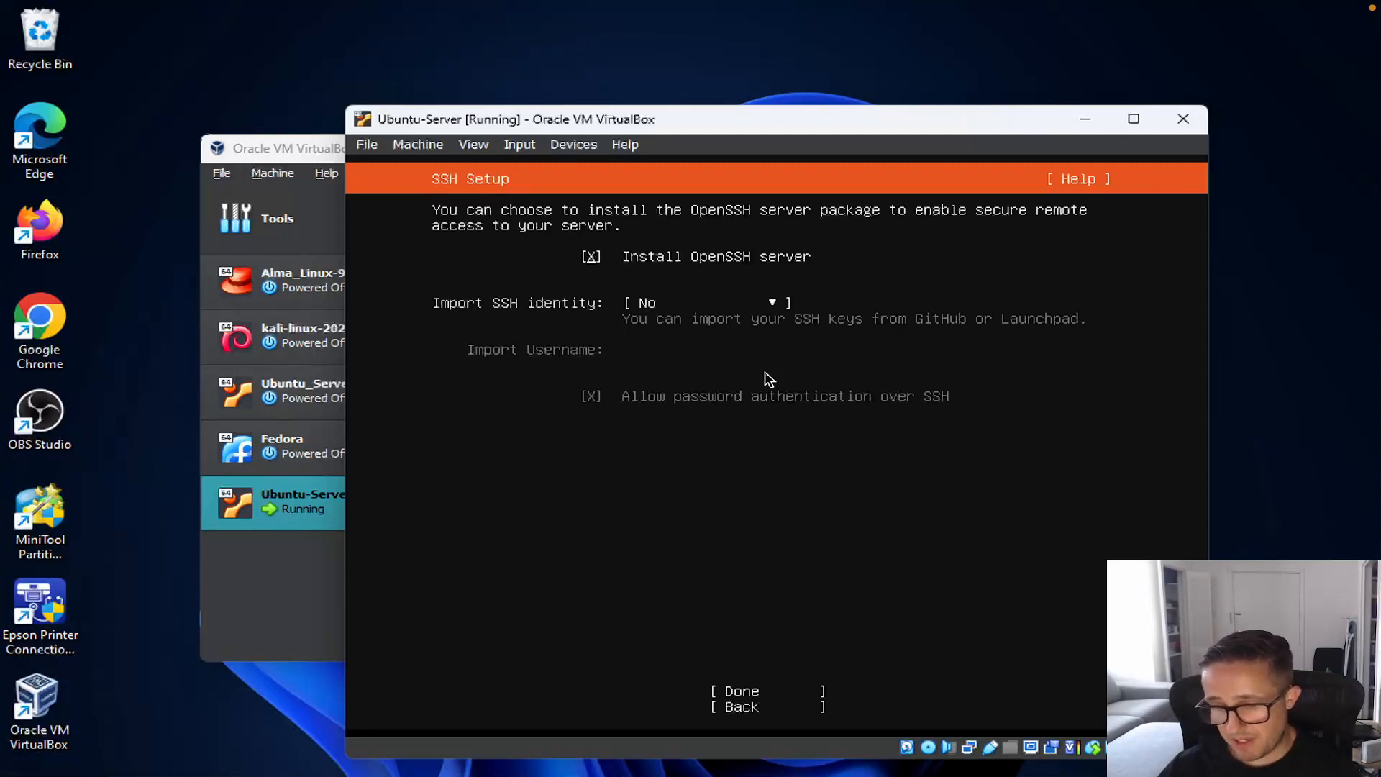
Step: Accept the SSH settings and leave all featured server snaps unselected to start installing
key(Tab)
key(Tab)
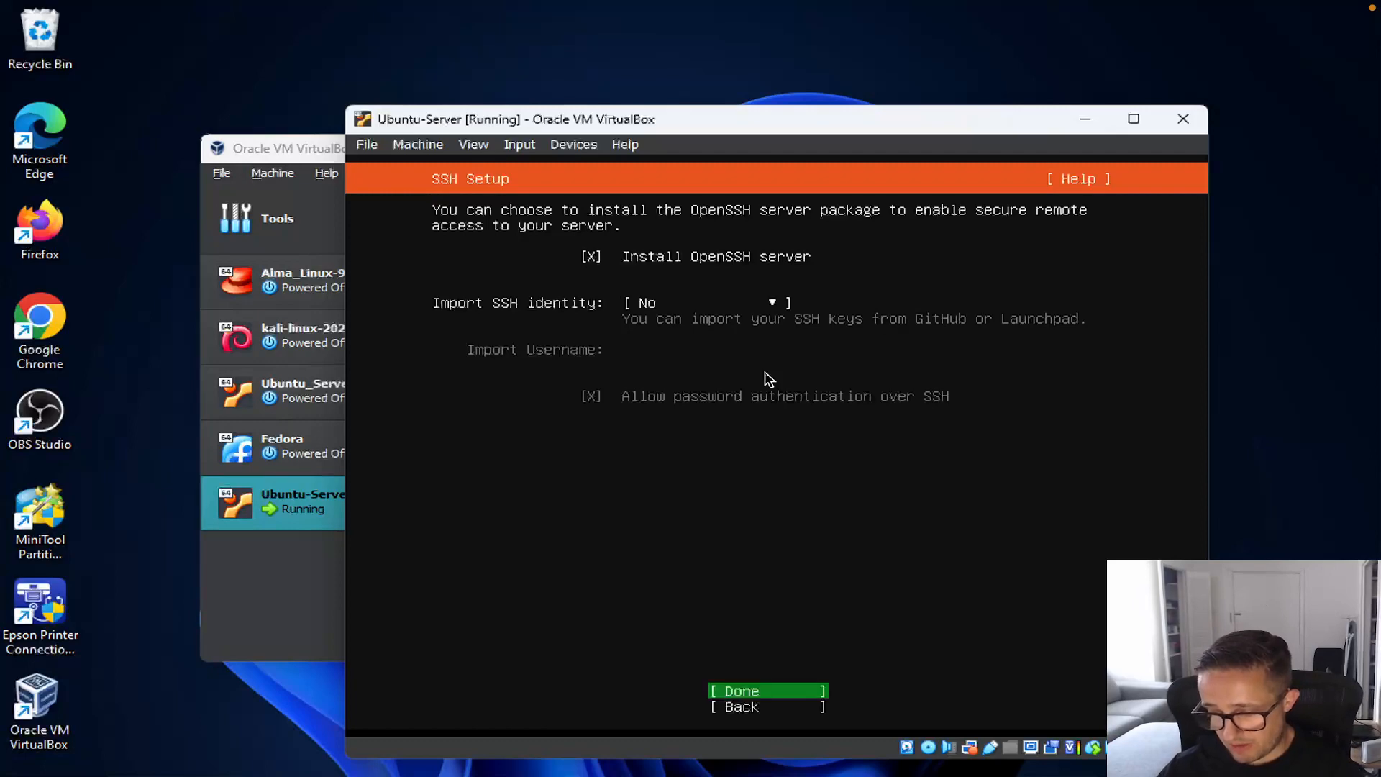
key(Return)
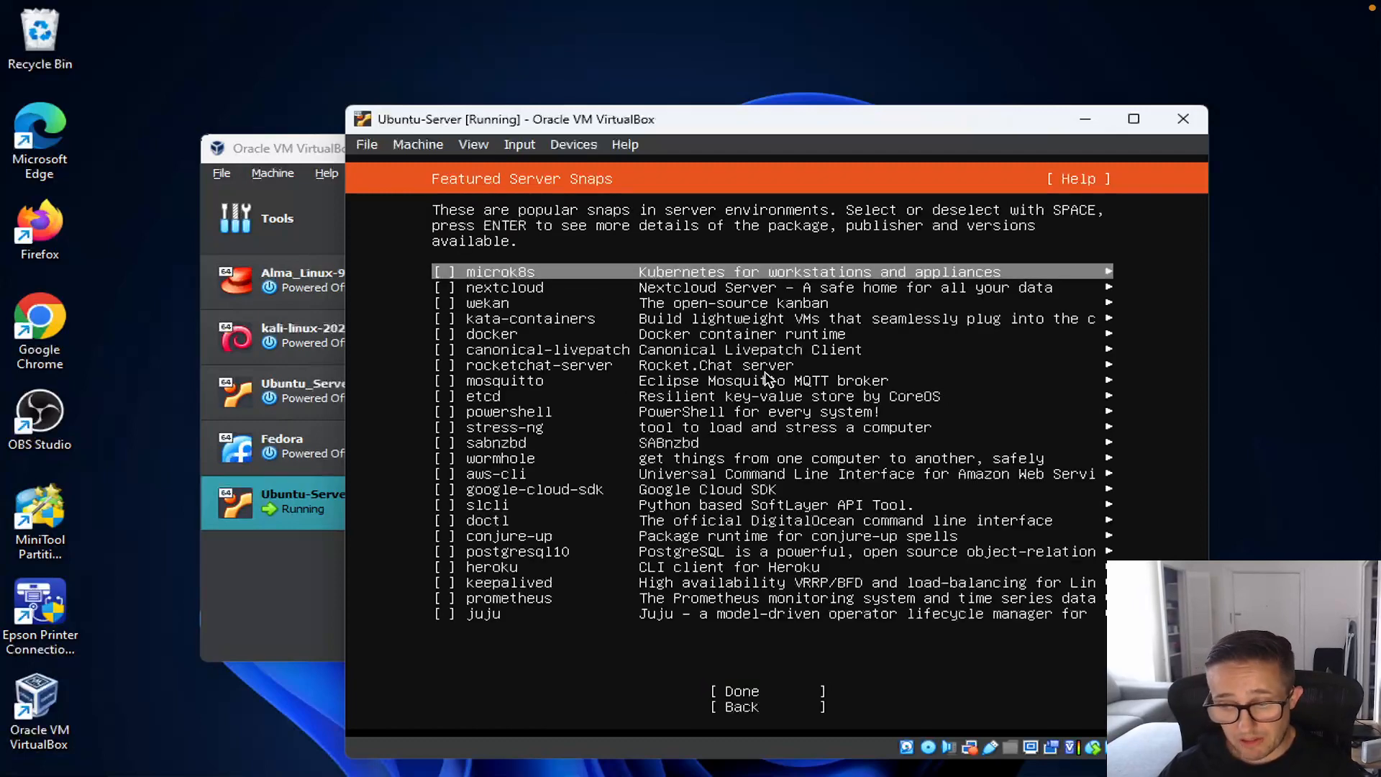
key(Tab)
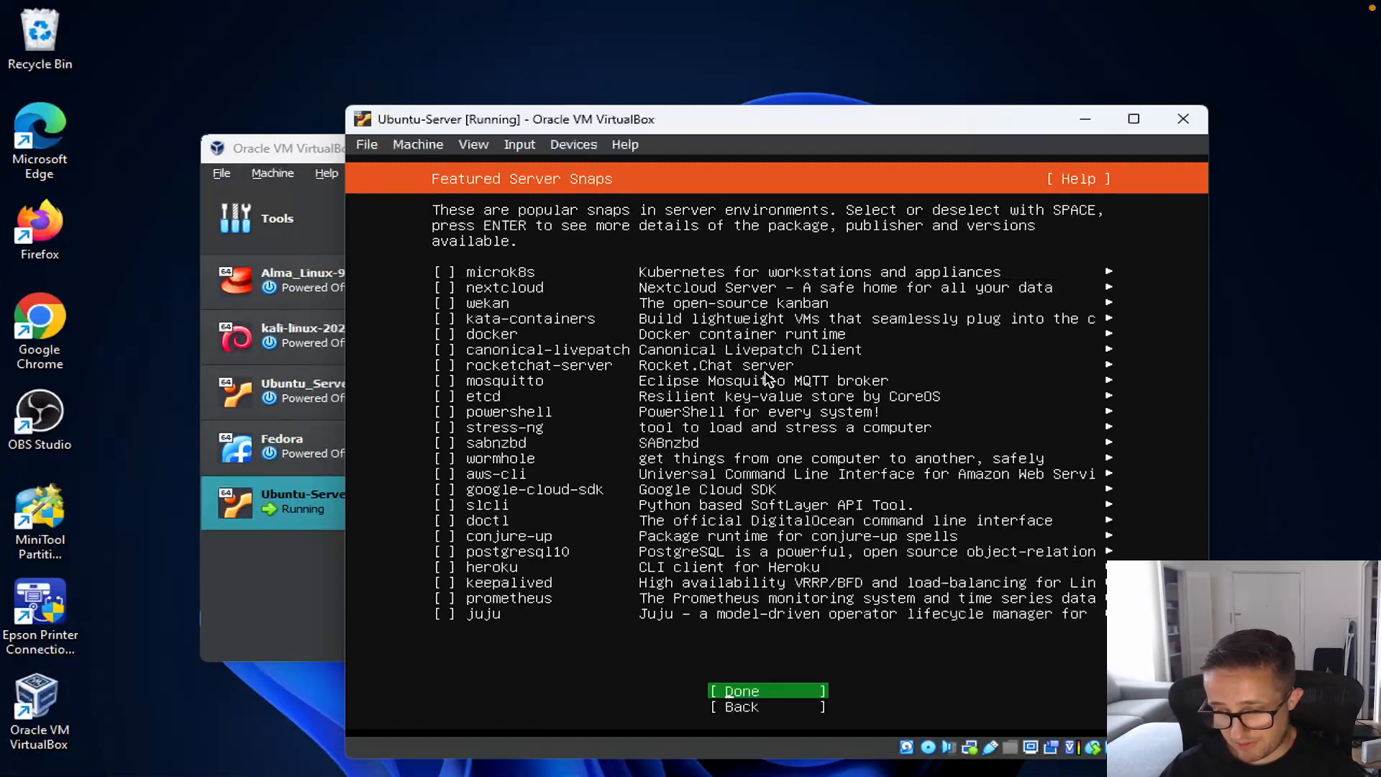
key(Return)
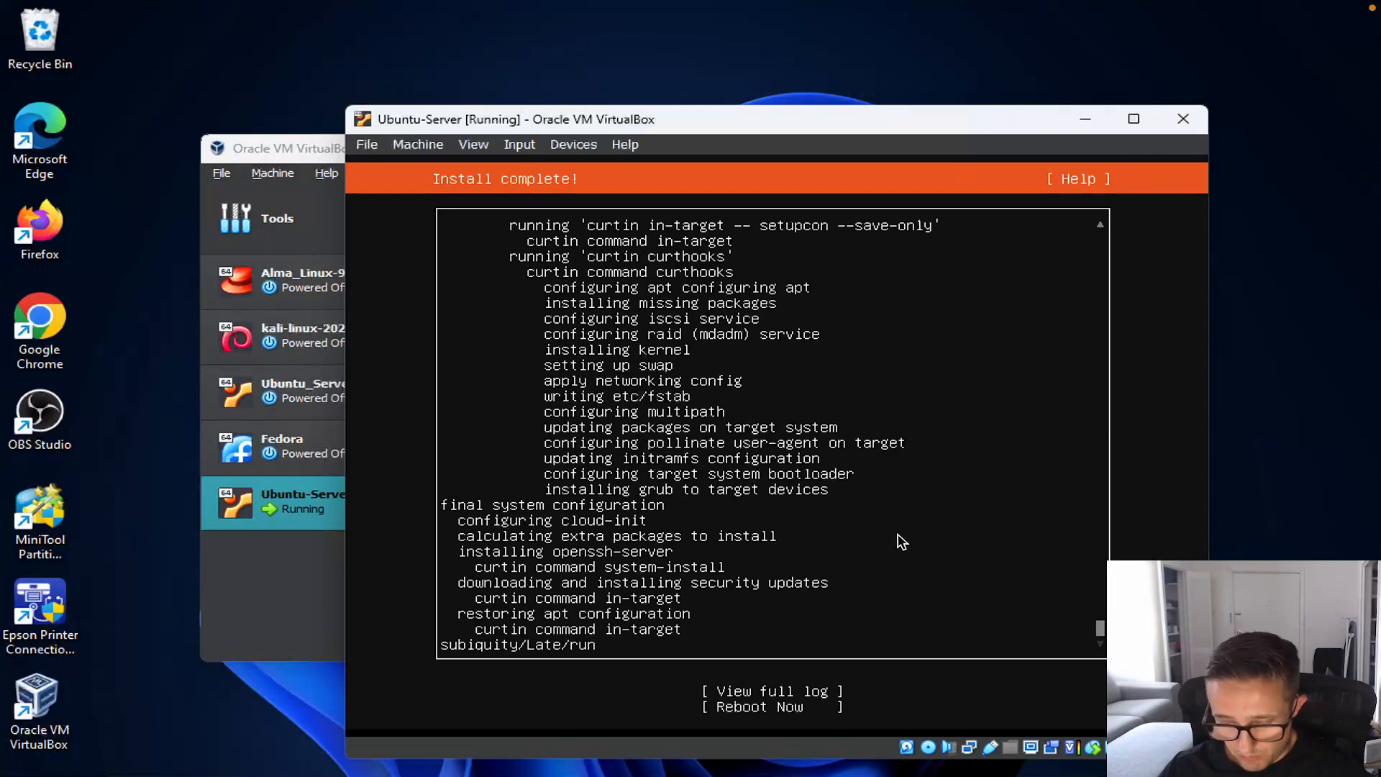
Step: Reboot into the installed system past the remove-installation-medium prompt and bring up the ubuntu-test login
key(Down)
key(Down)
key(Return)
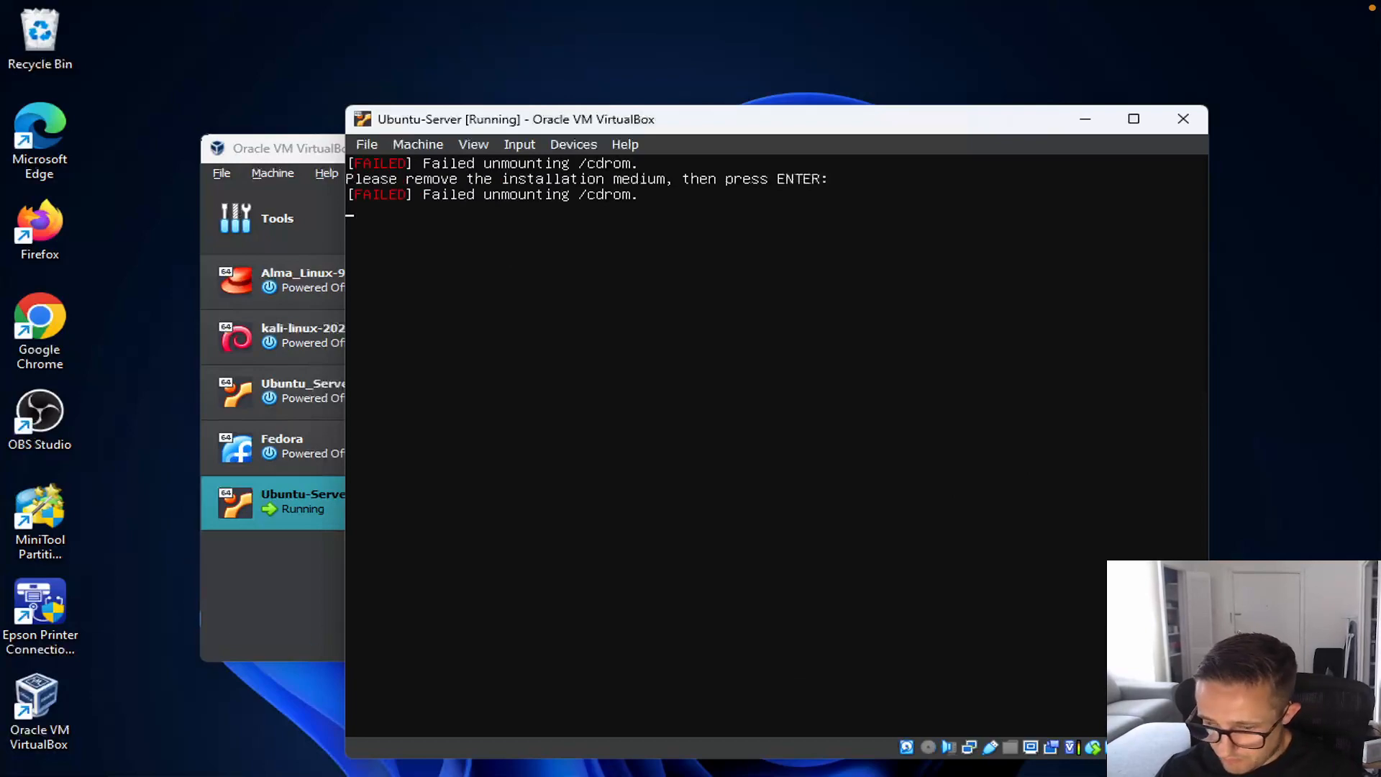
key(Return)
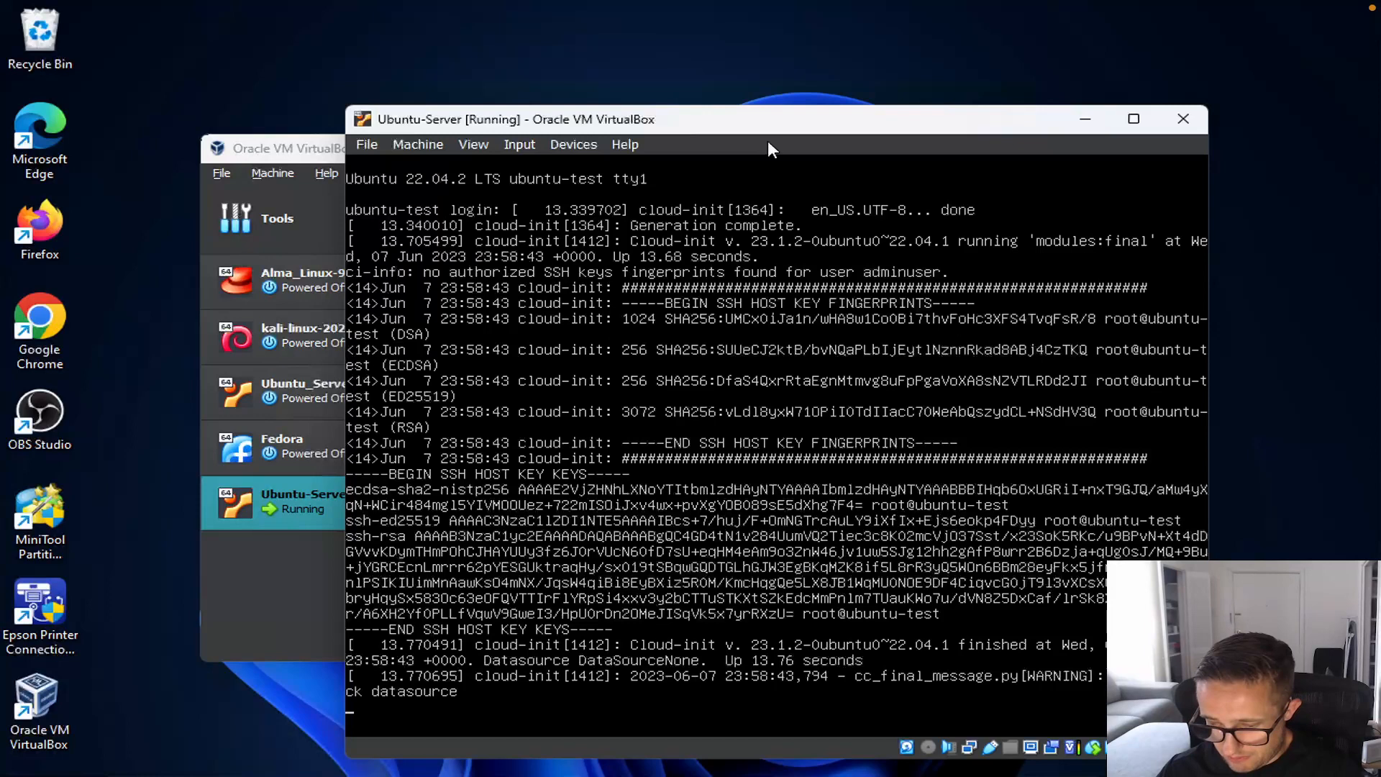
key(Return)
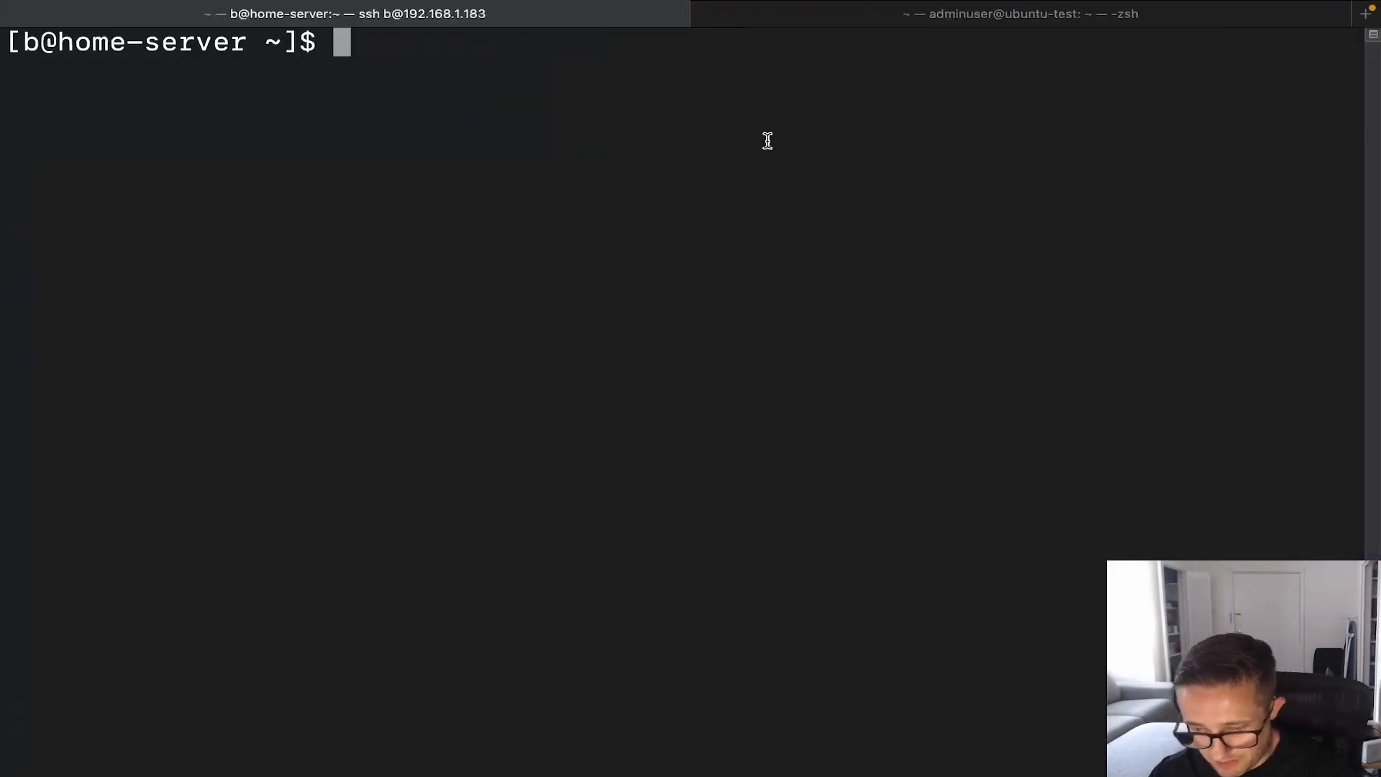
Step: SSH into the server at 192.168.1.199, accepting the host key and entering the account password
text(ssh)
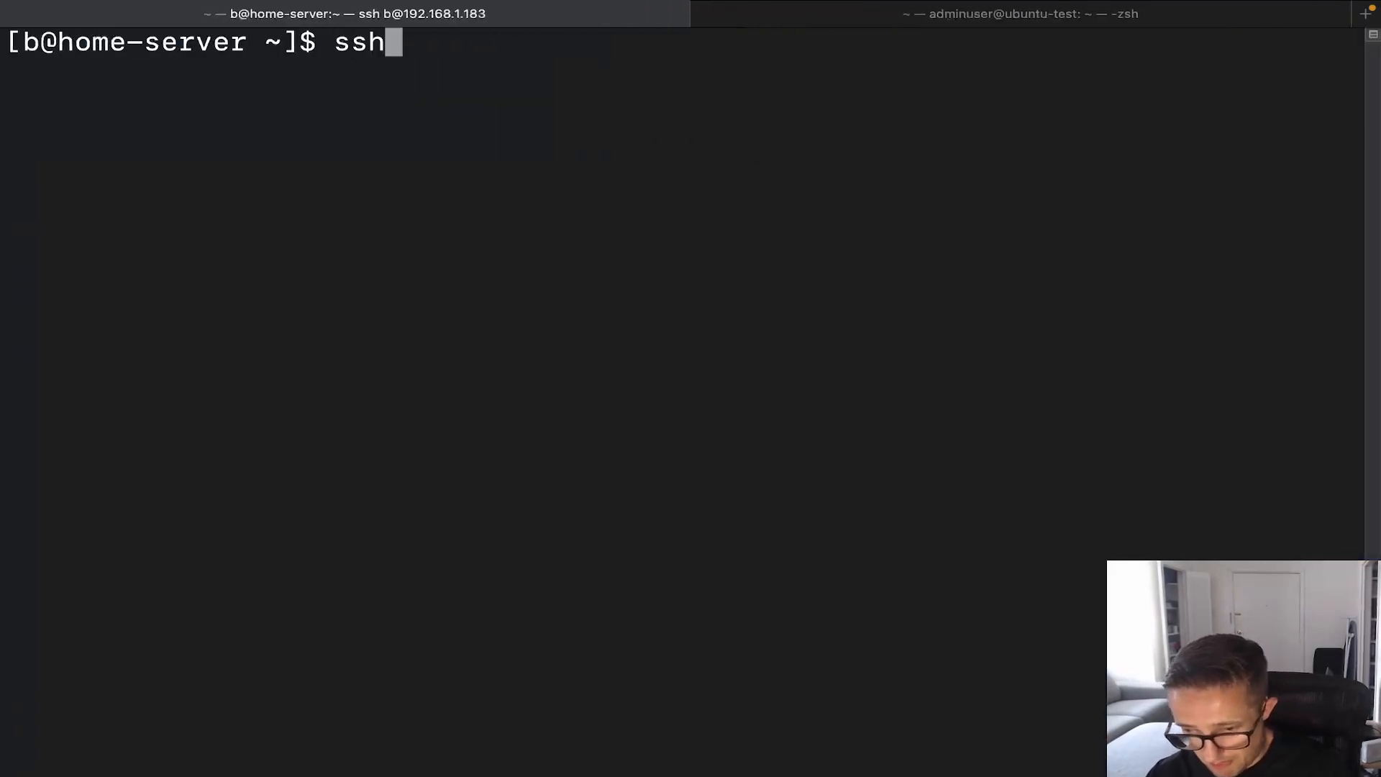
text( adminuser)
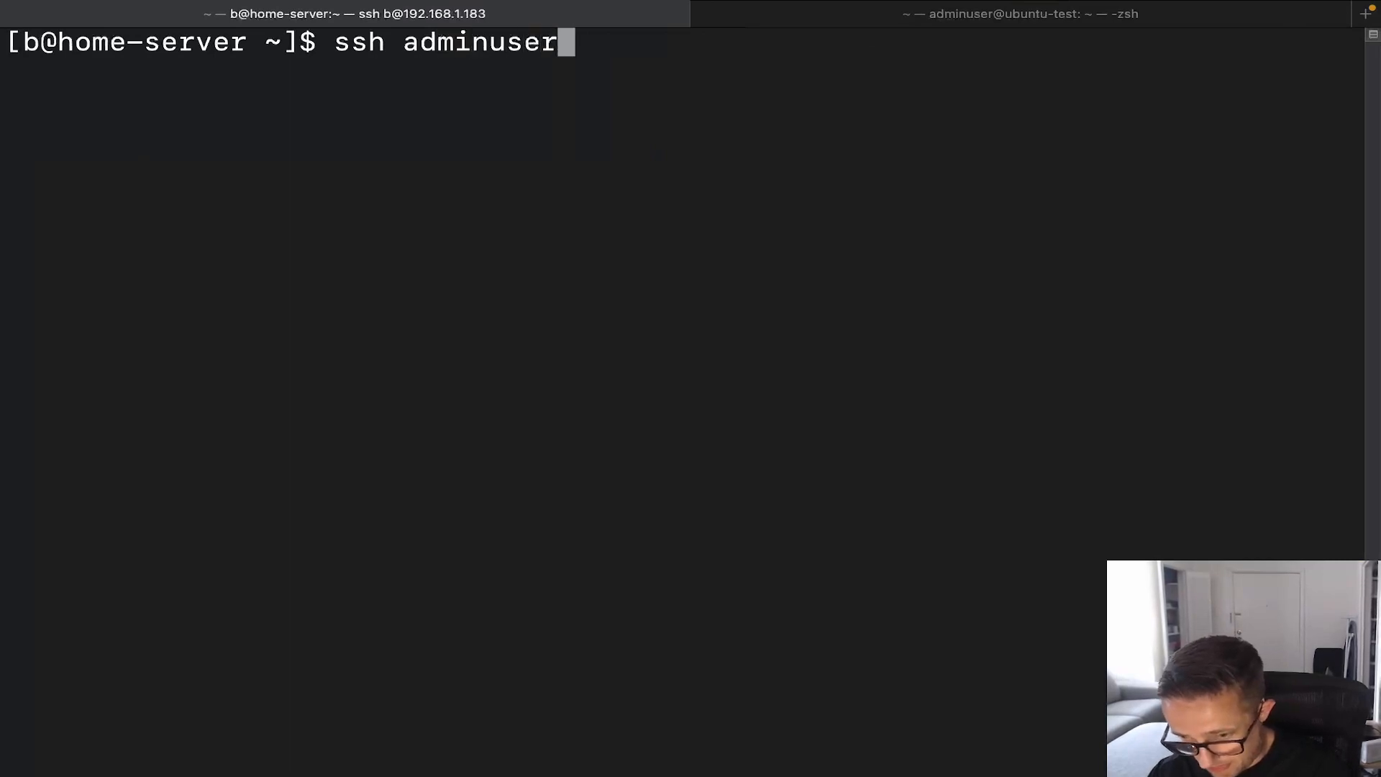
text(@)
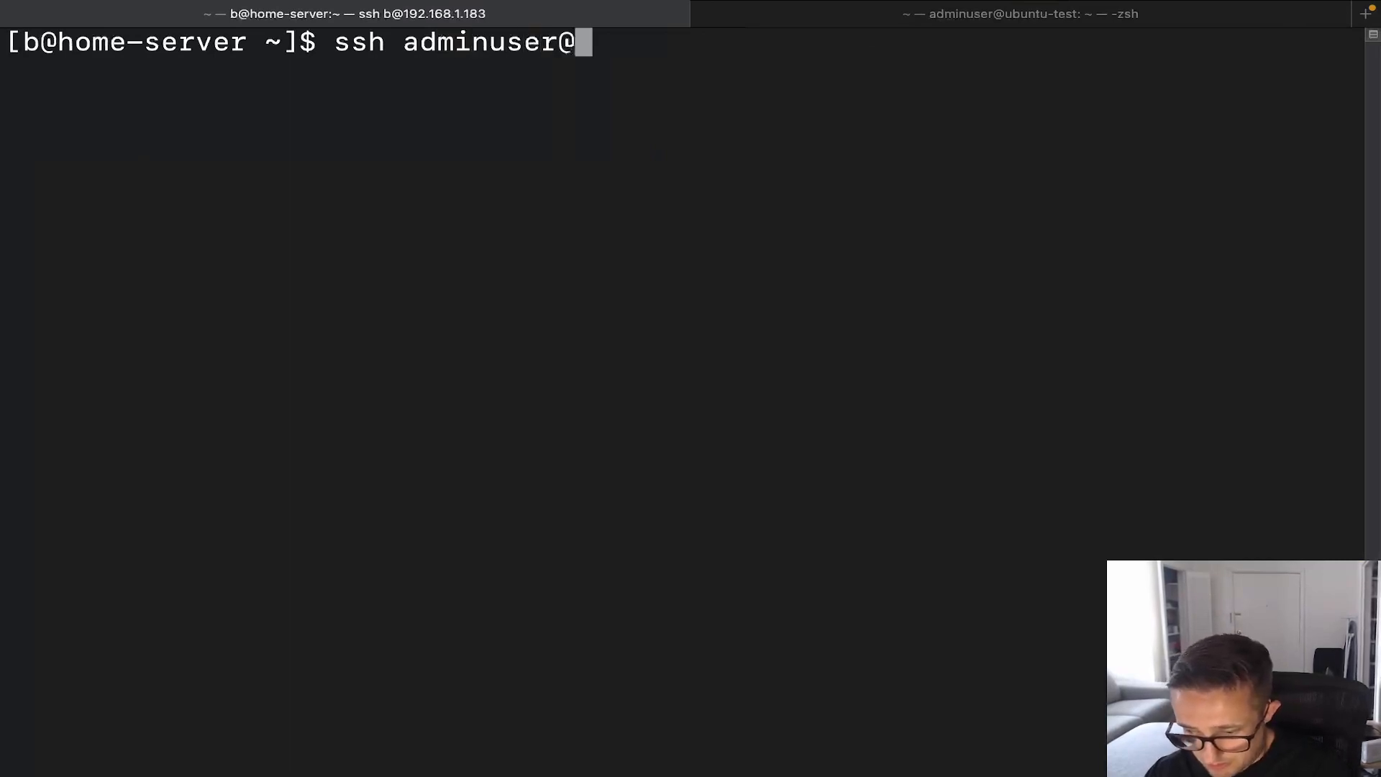
text(192.168)
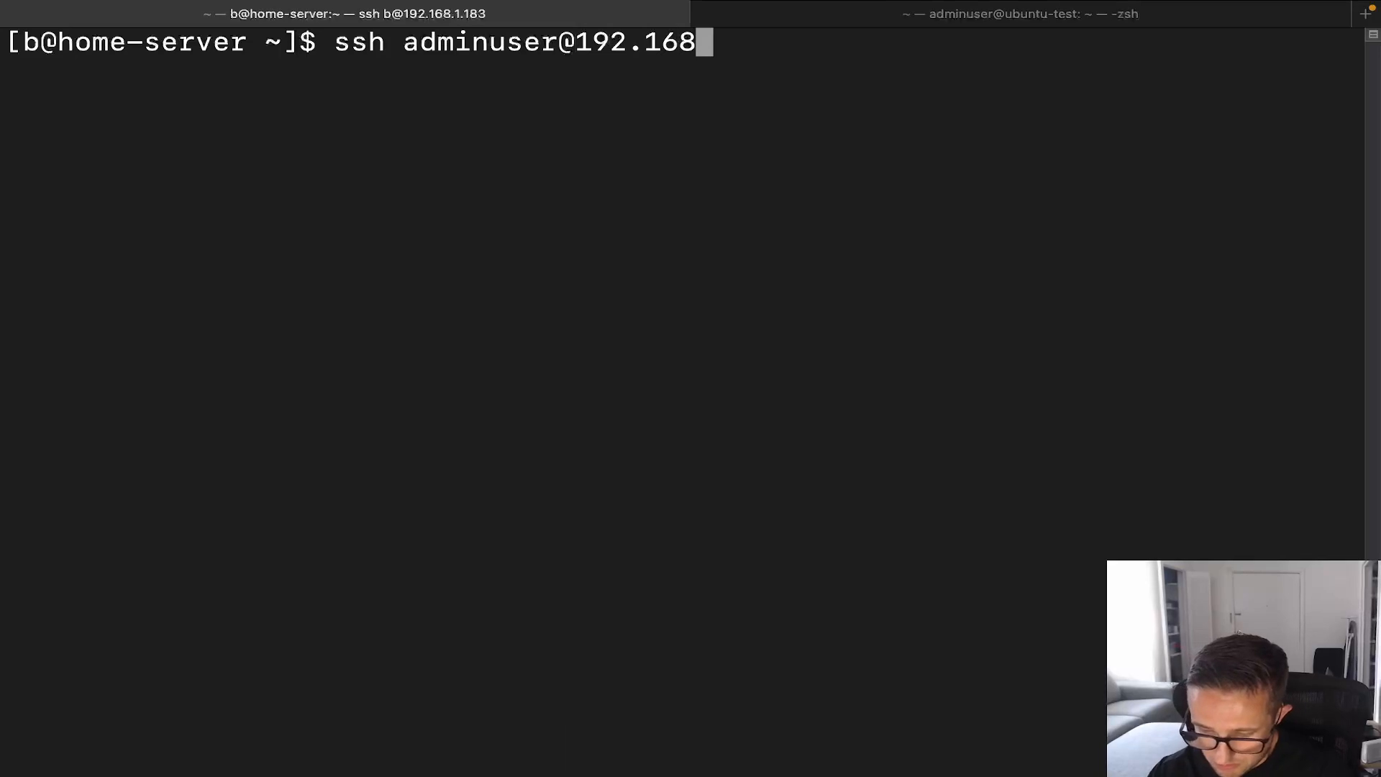
text(.1.199)
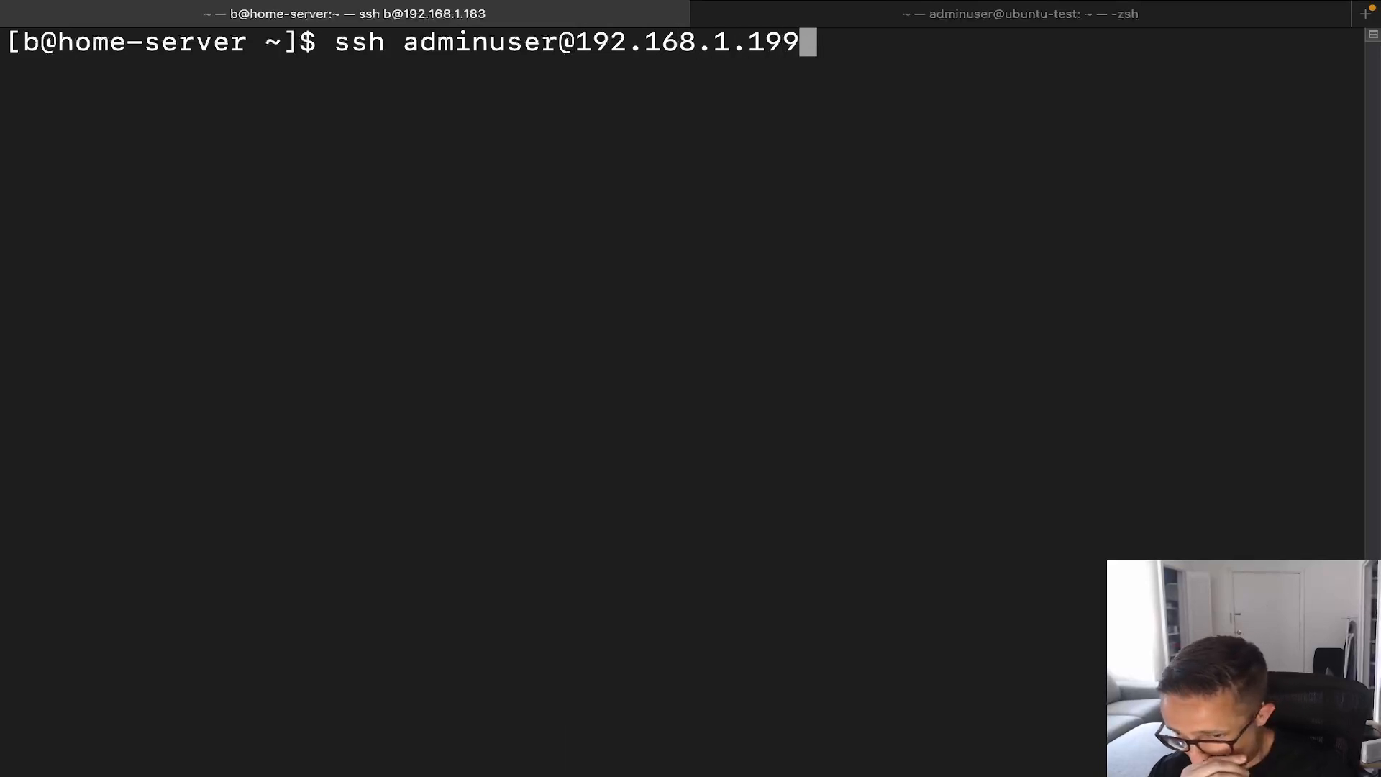
key(Return)
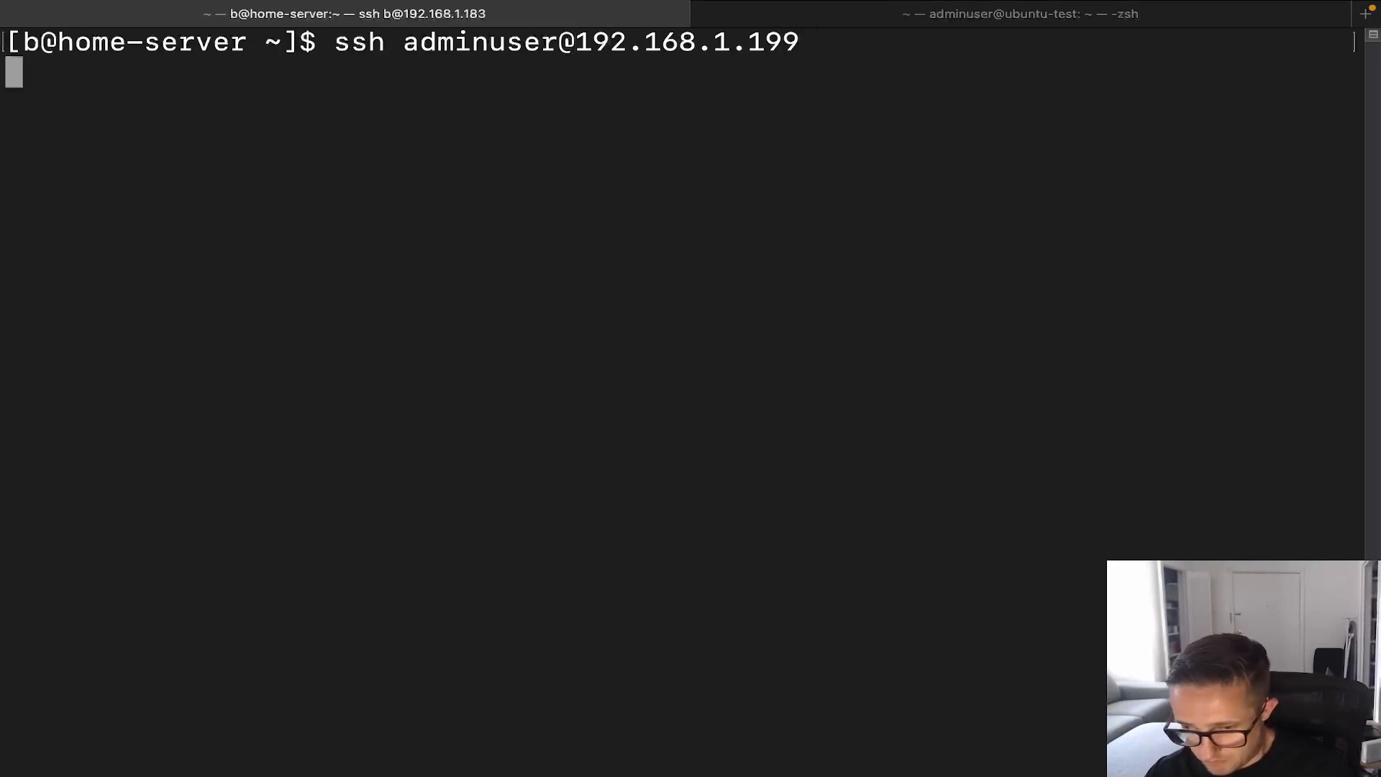
text(yes)
key(Return)
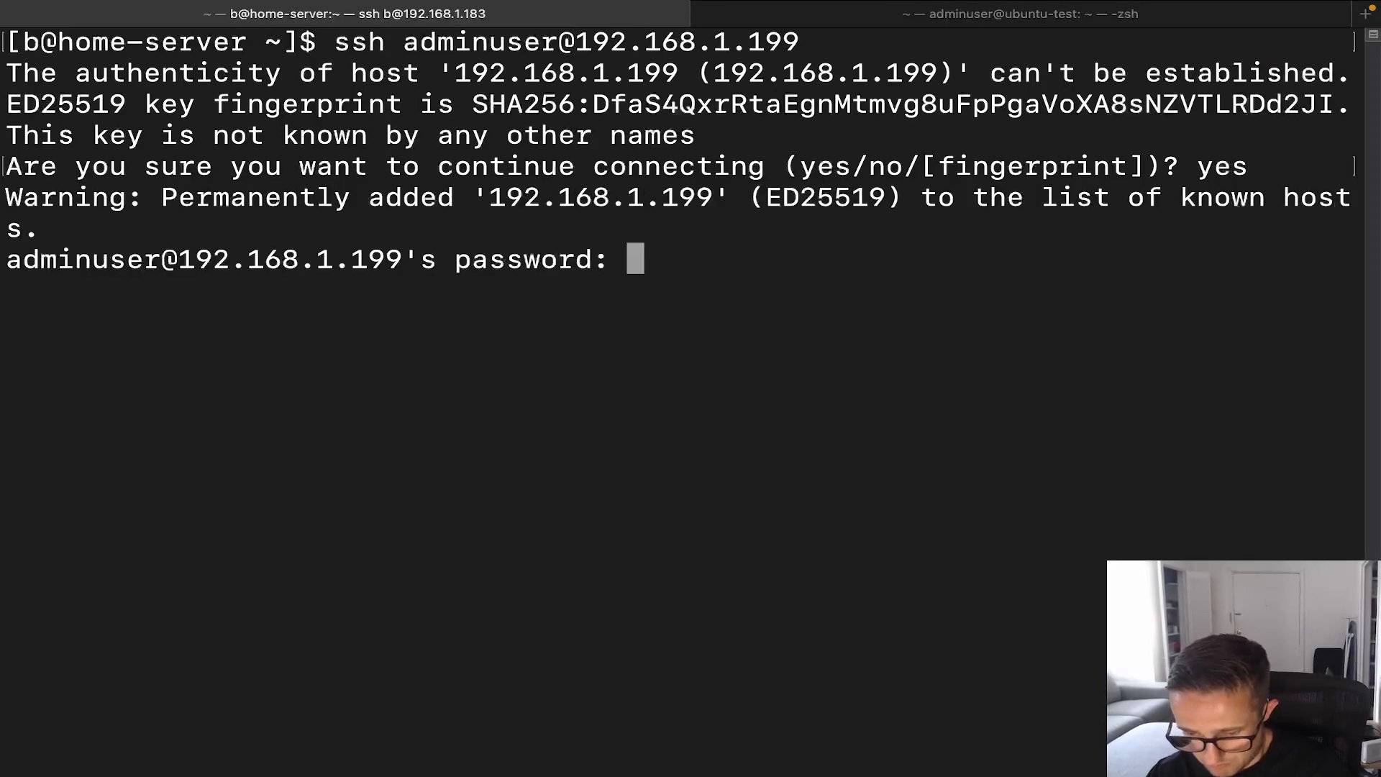
key(Return)
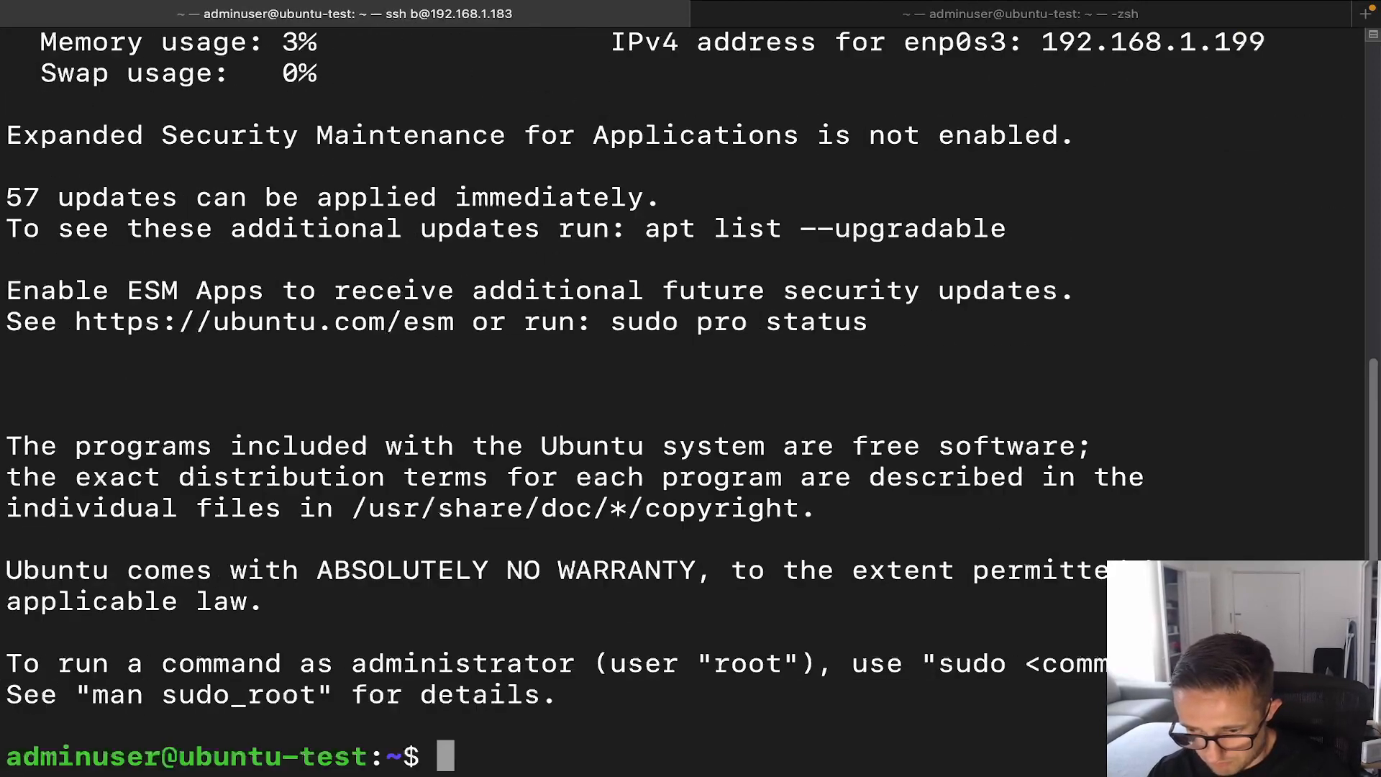
Step: Clear the terminal screen and enlarge the text size
text(clear)
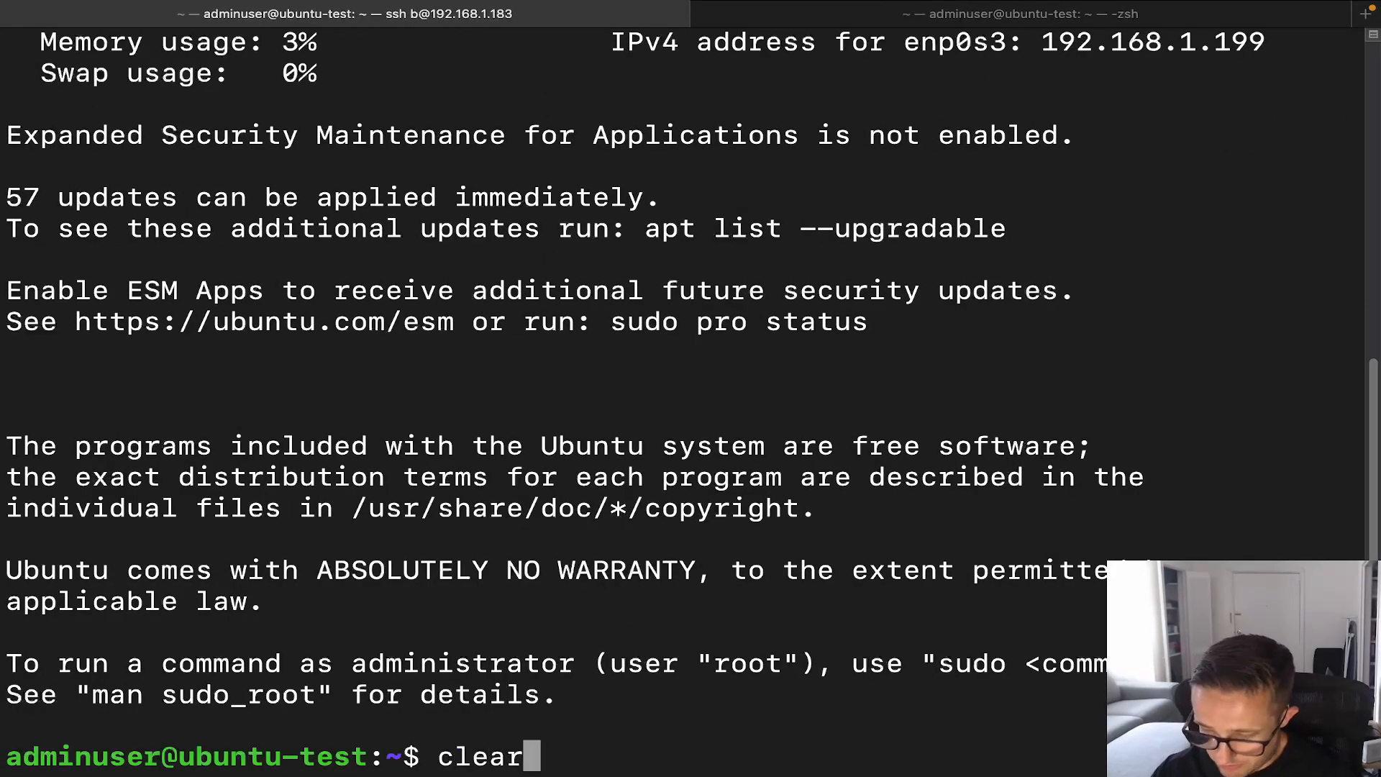
key(Return)
key(super+plus)
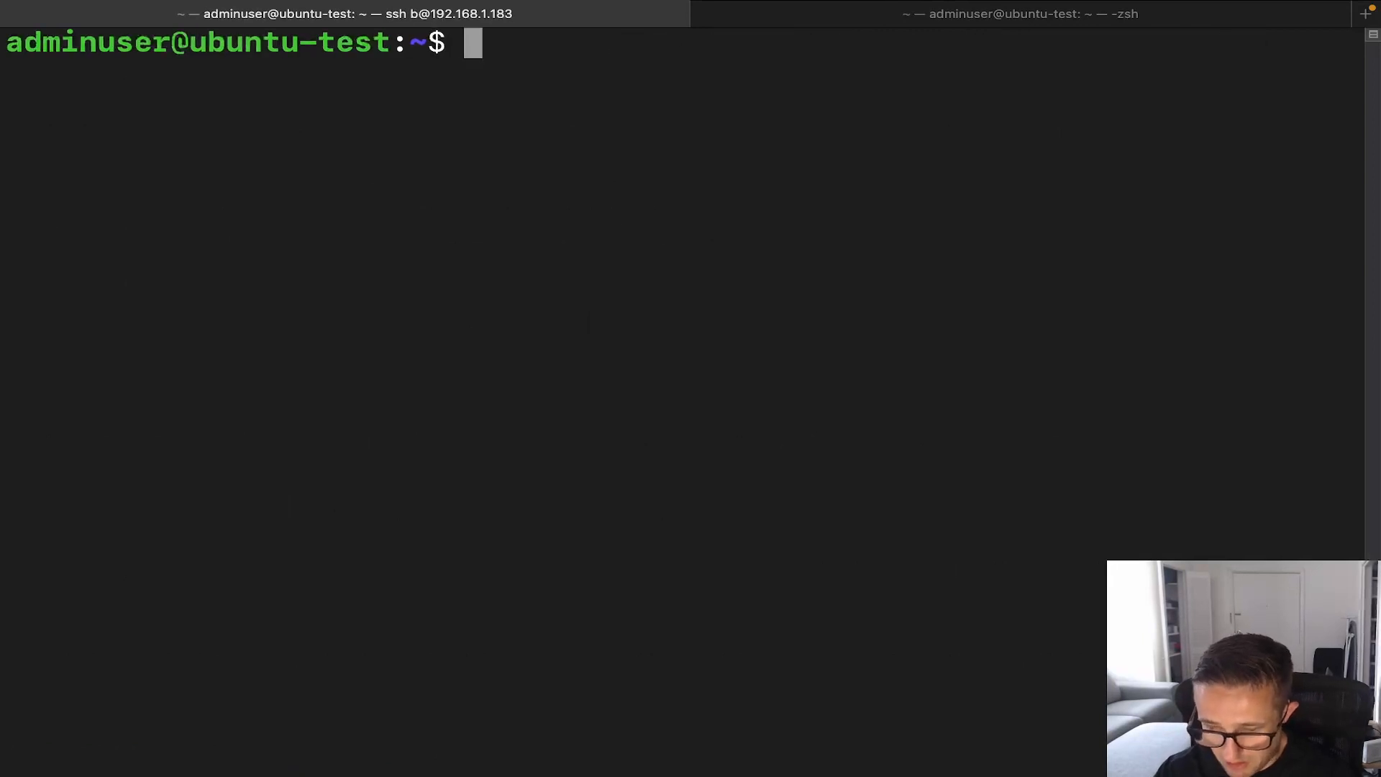
Step: Refresh the package lists with sudo apt update, entering the sudo password
text(sudo apt update)
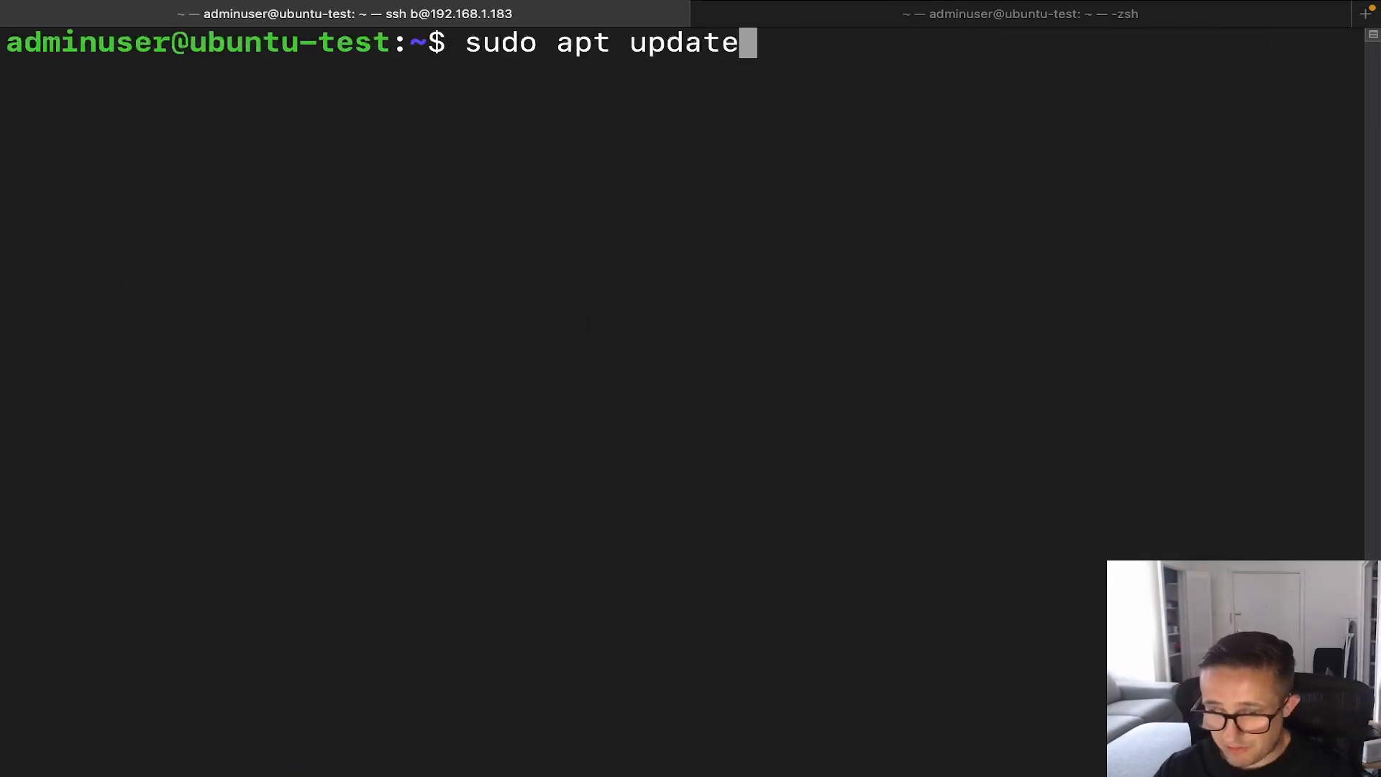
key(Return)
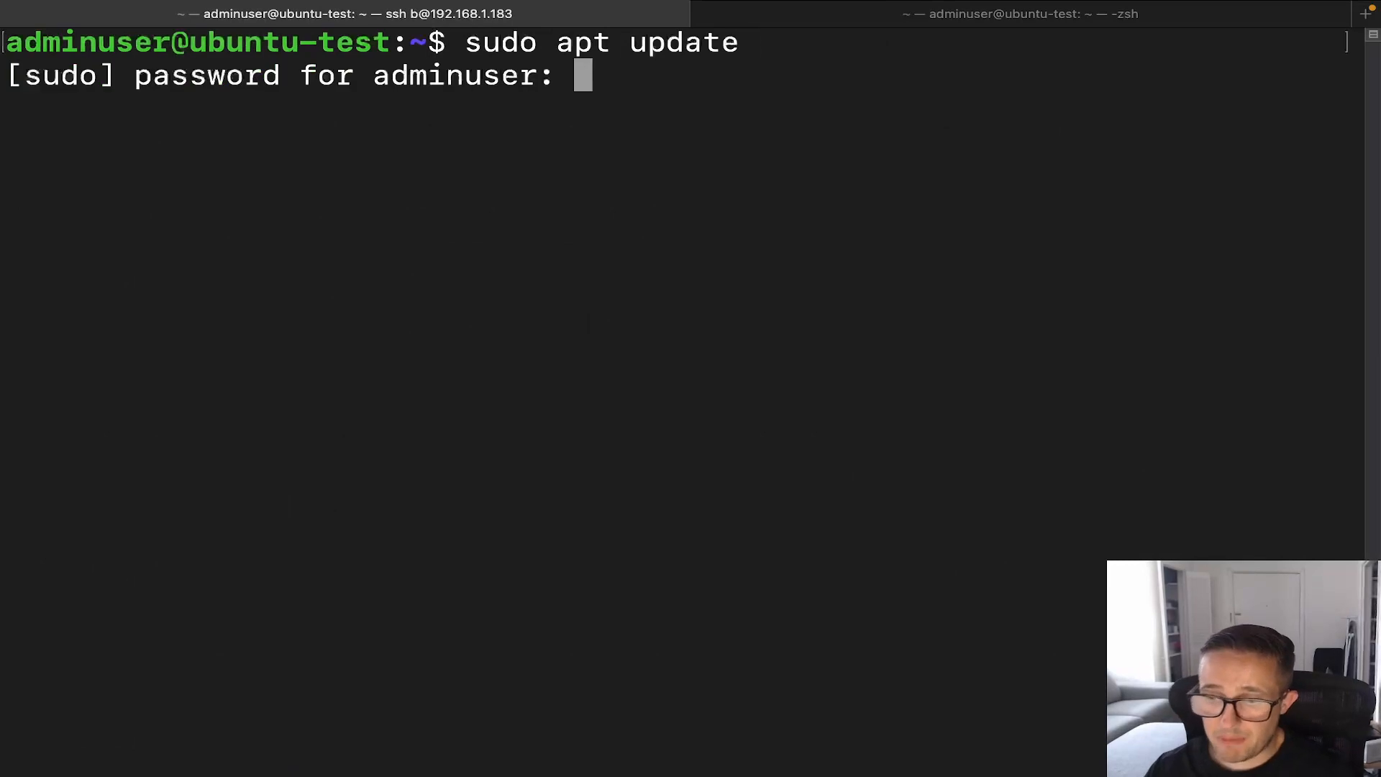
key(Return)
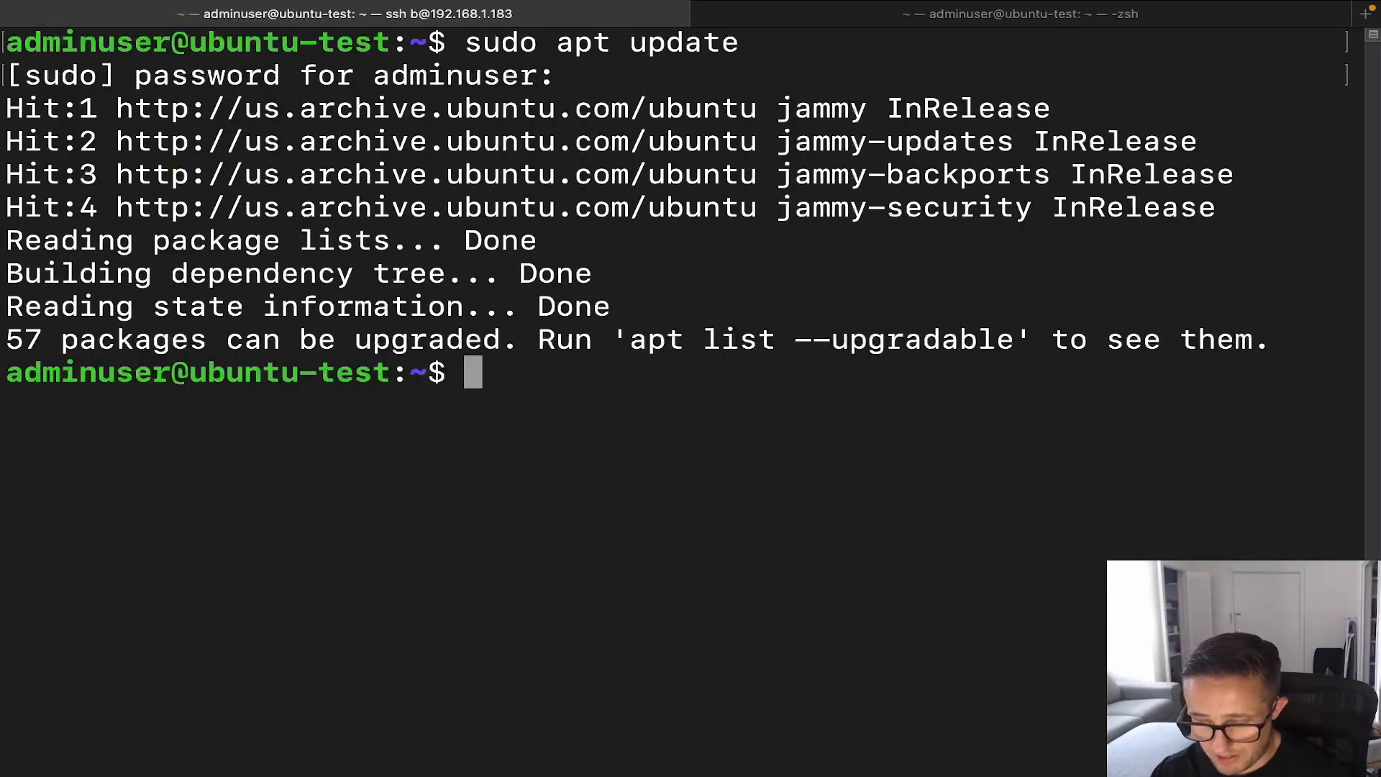
Step: Upgrade all packages with sudo apt upgrade -y, then clear the screen
text(sudo apt u)
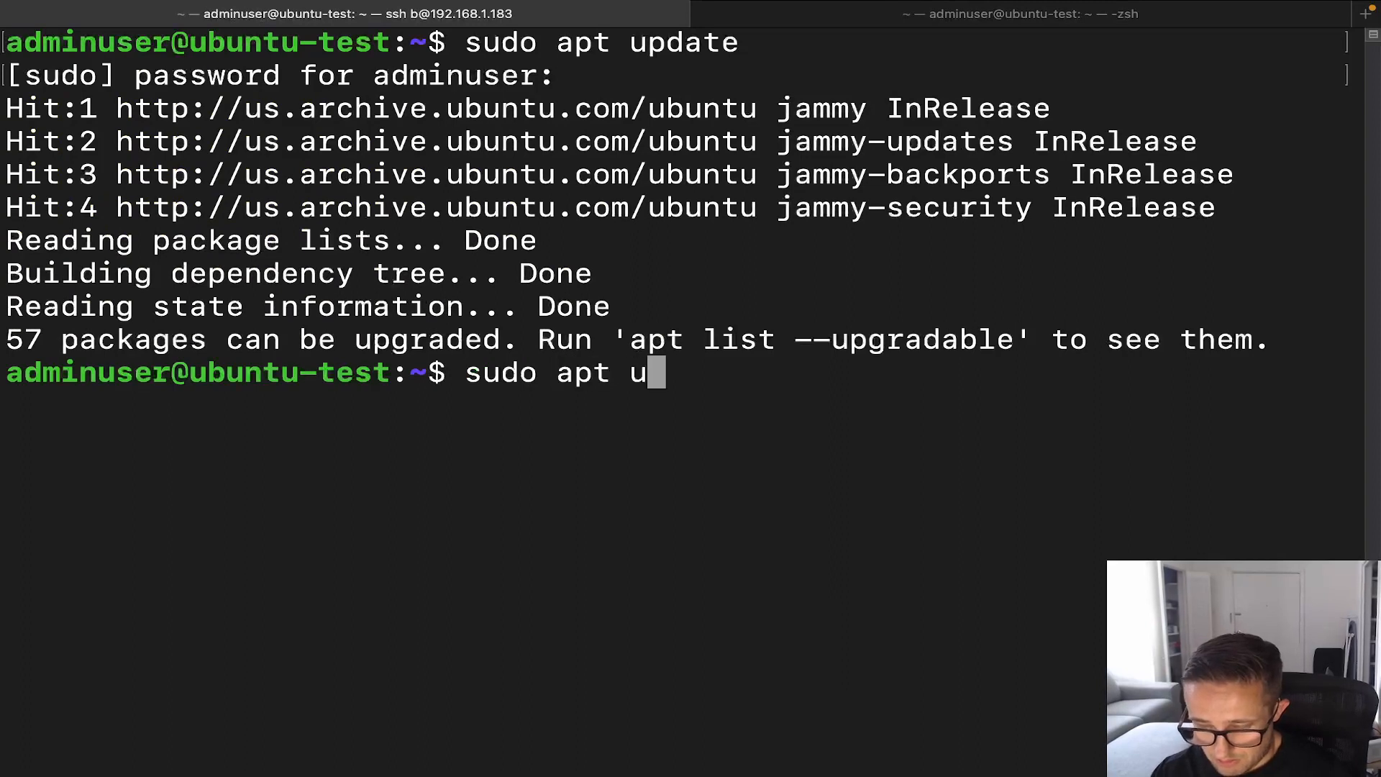
text(pgrade -y)
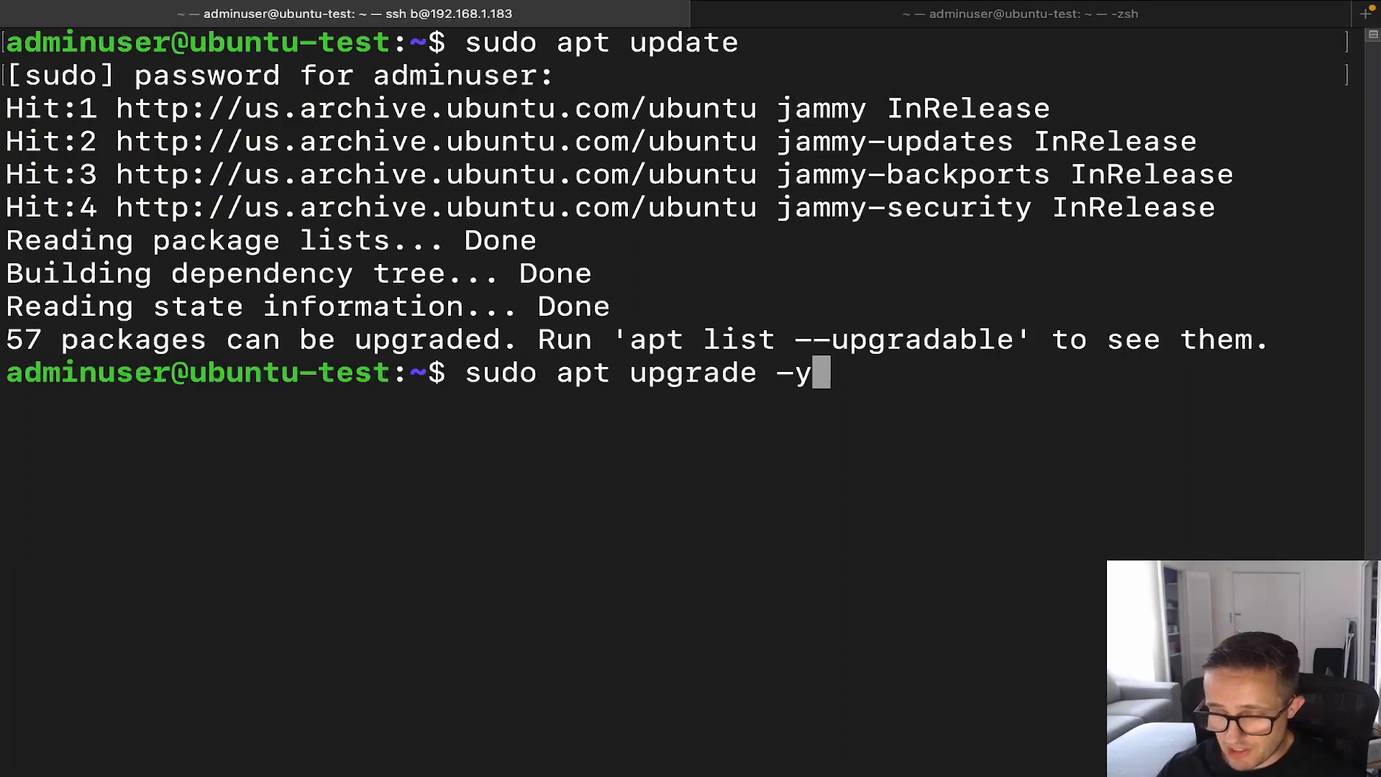
key(Return)
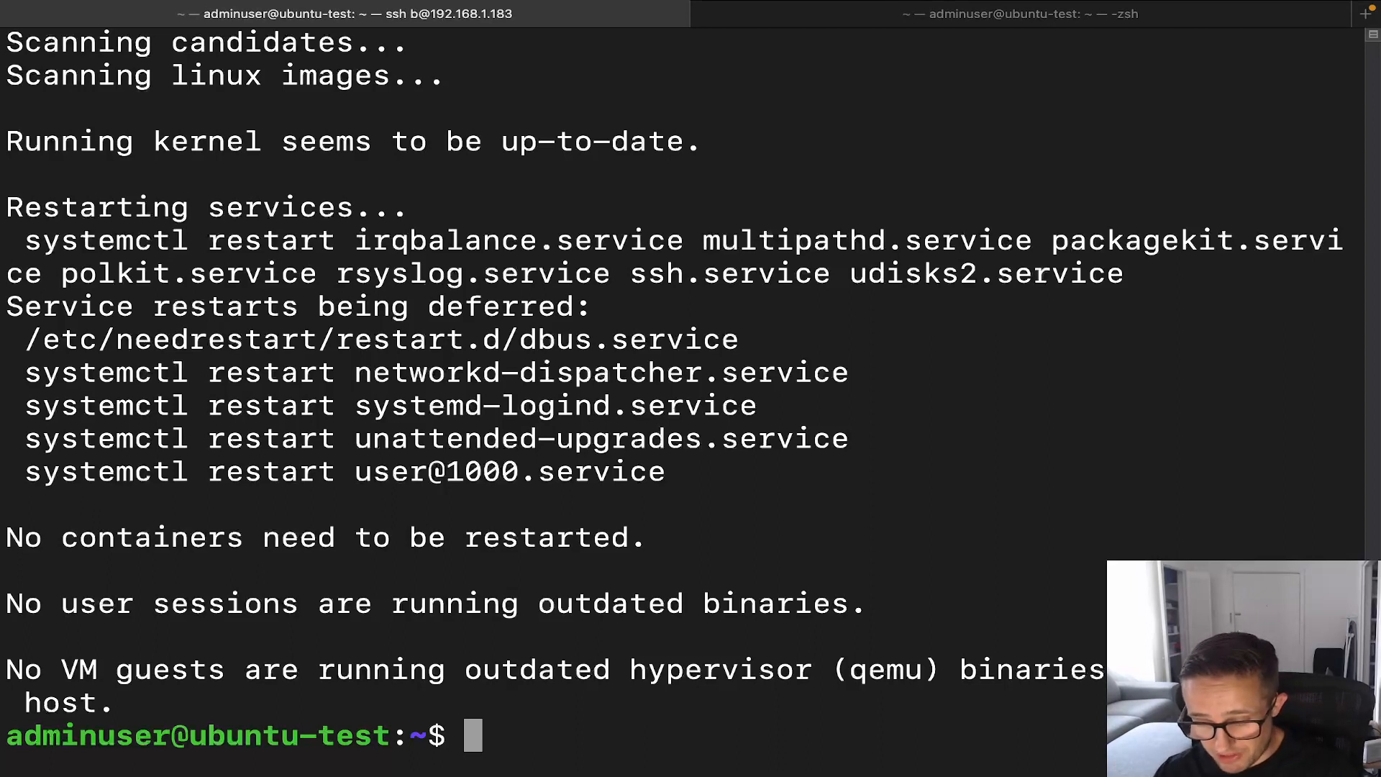
text(clear)
key(Return)
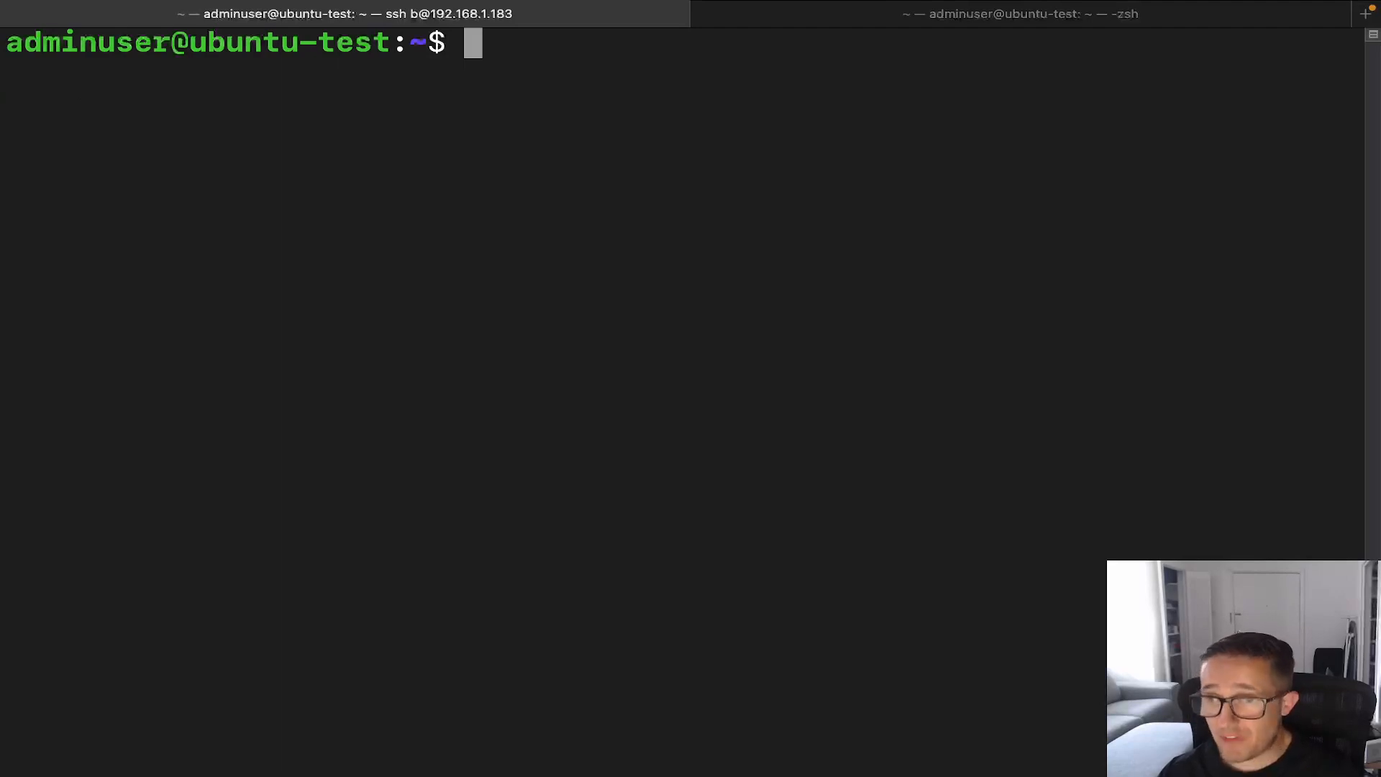
Step: Install the GNOME desktop with sudo apt install ubuntu-desktop -y
text(sudo apt)
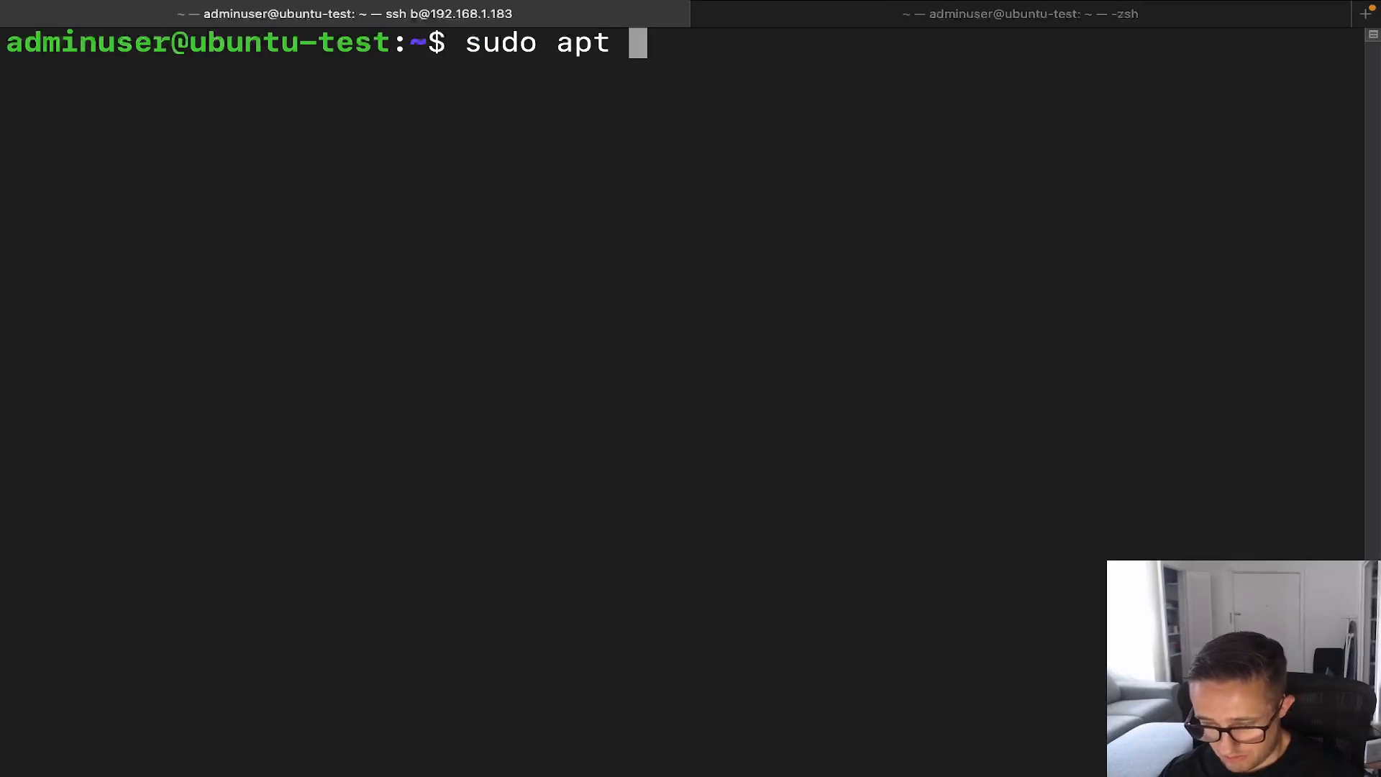
text( install)
text(ubuntu-ser)
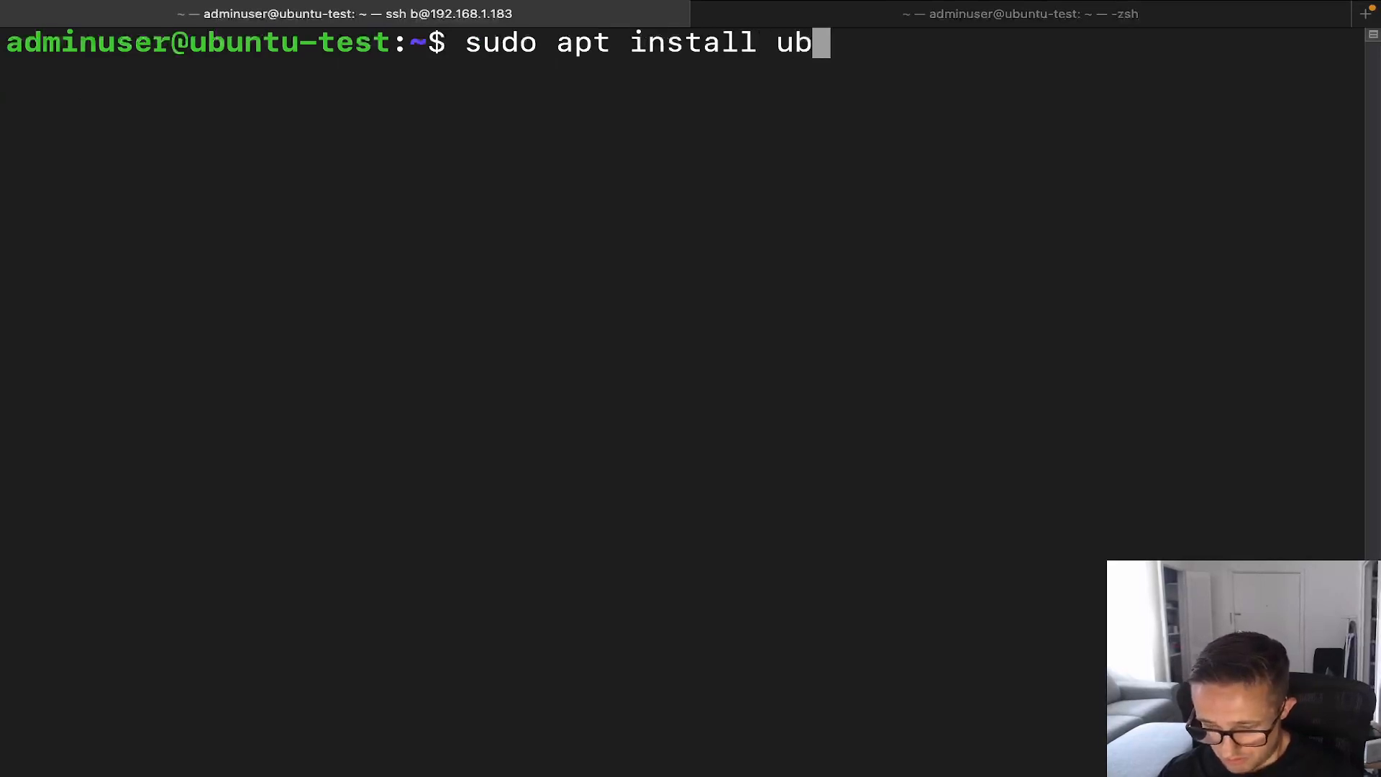
key(BackSpace)
key(BackSpace)
key(BackSpace)
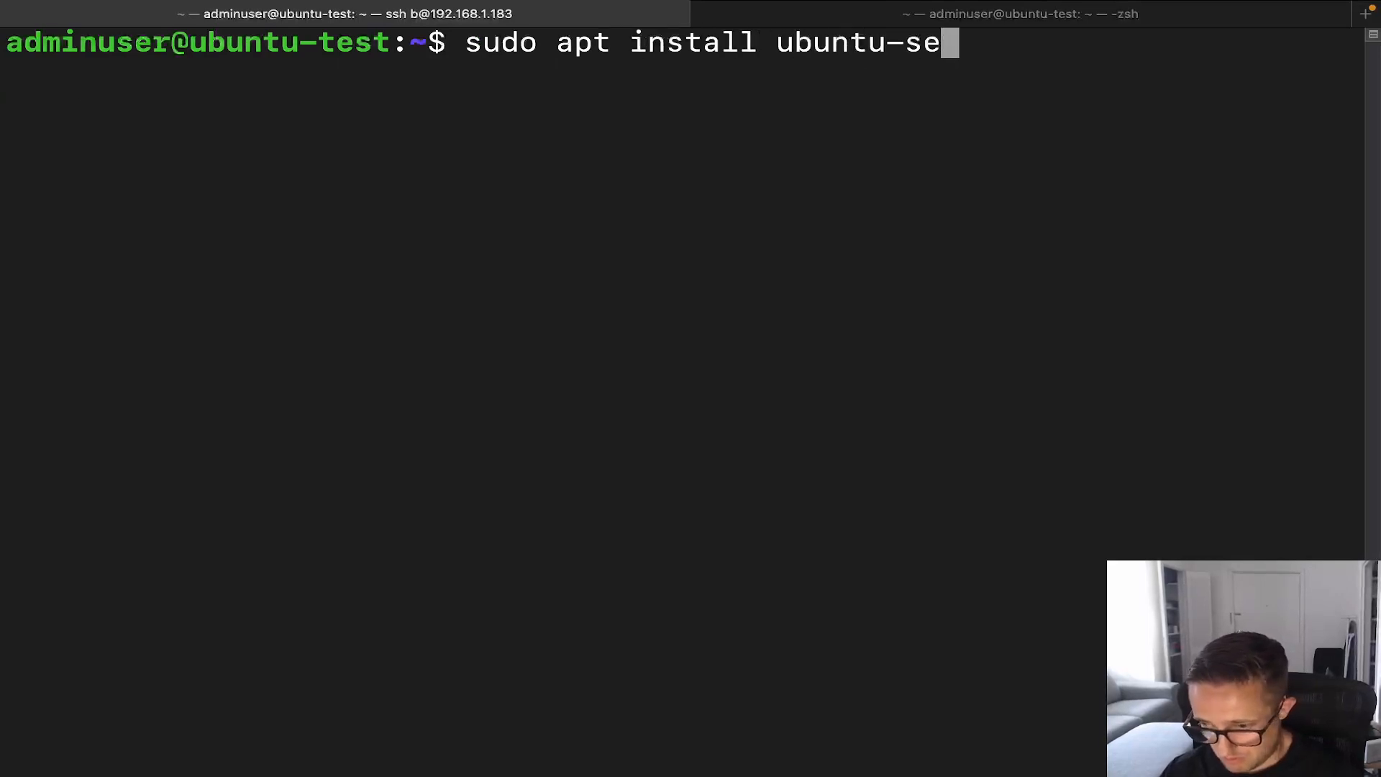
text(desktop)
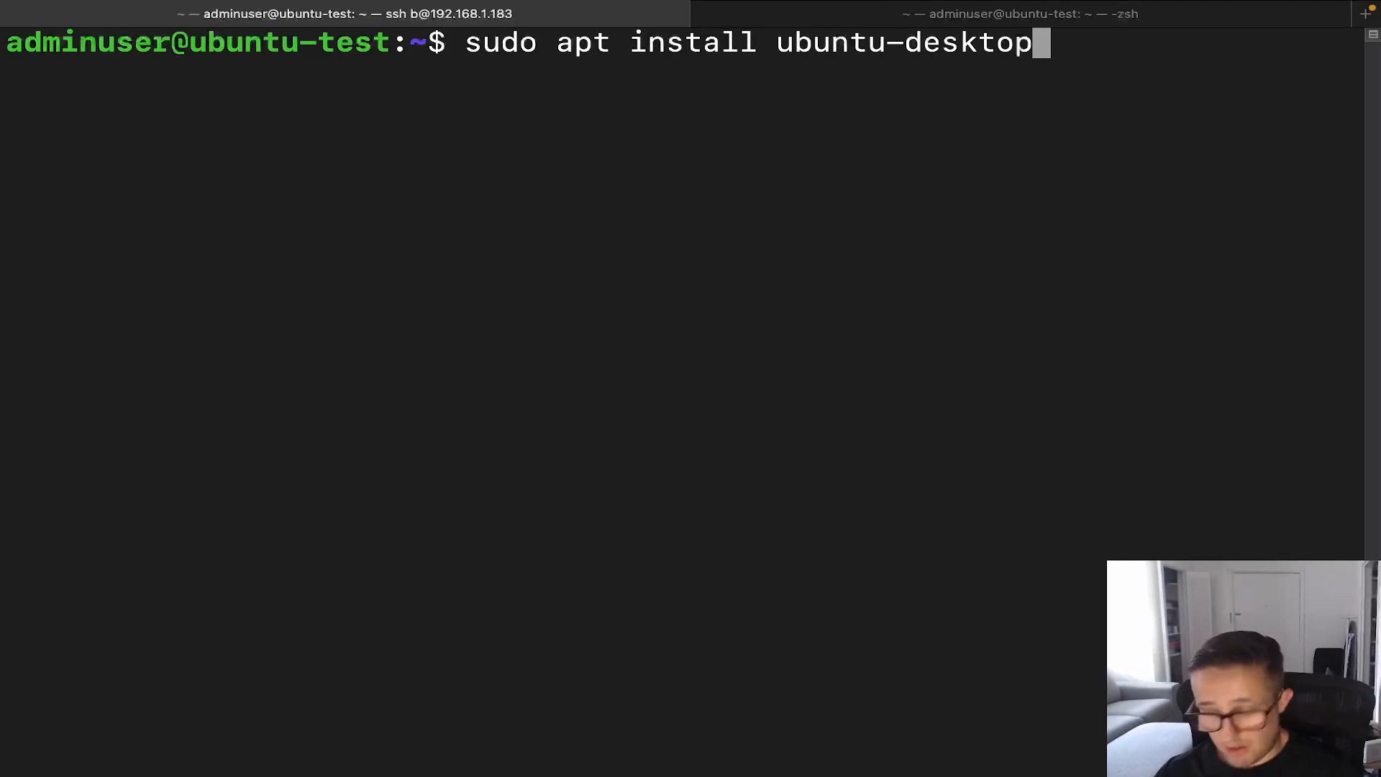
text(-y)
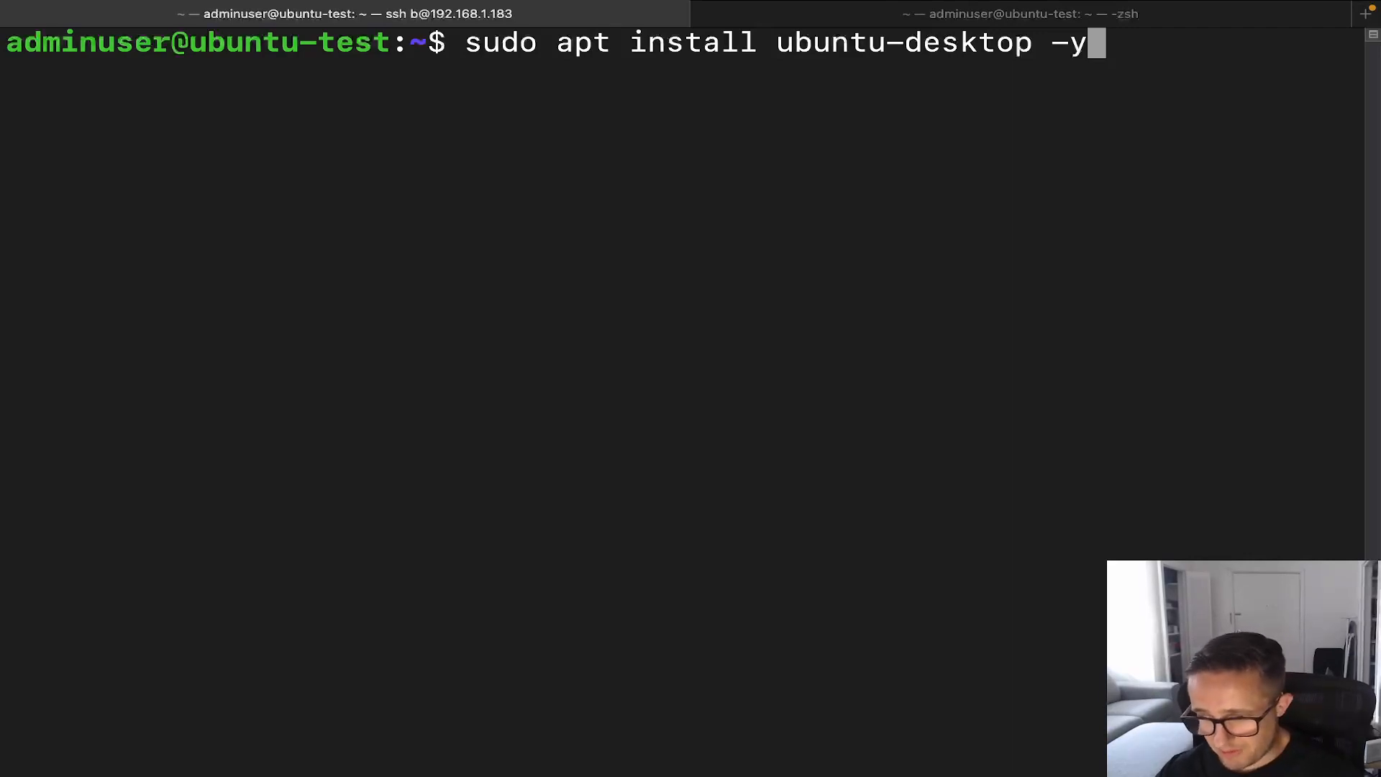
key(Return)
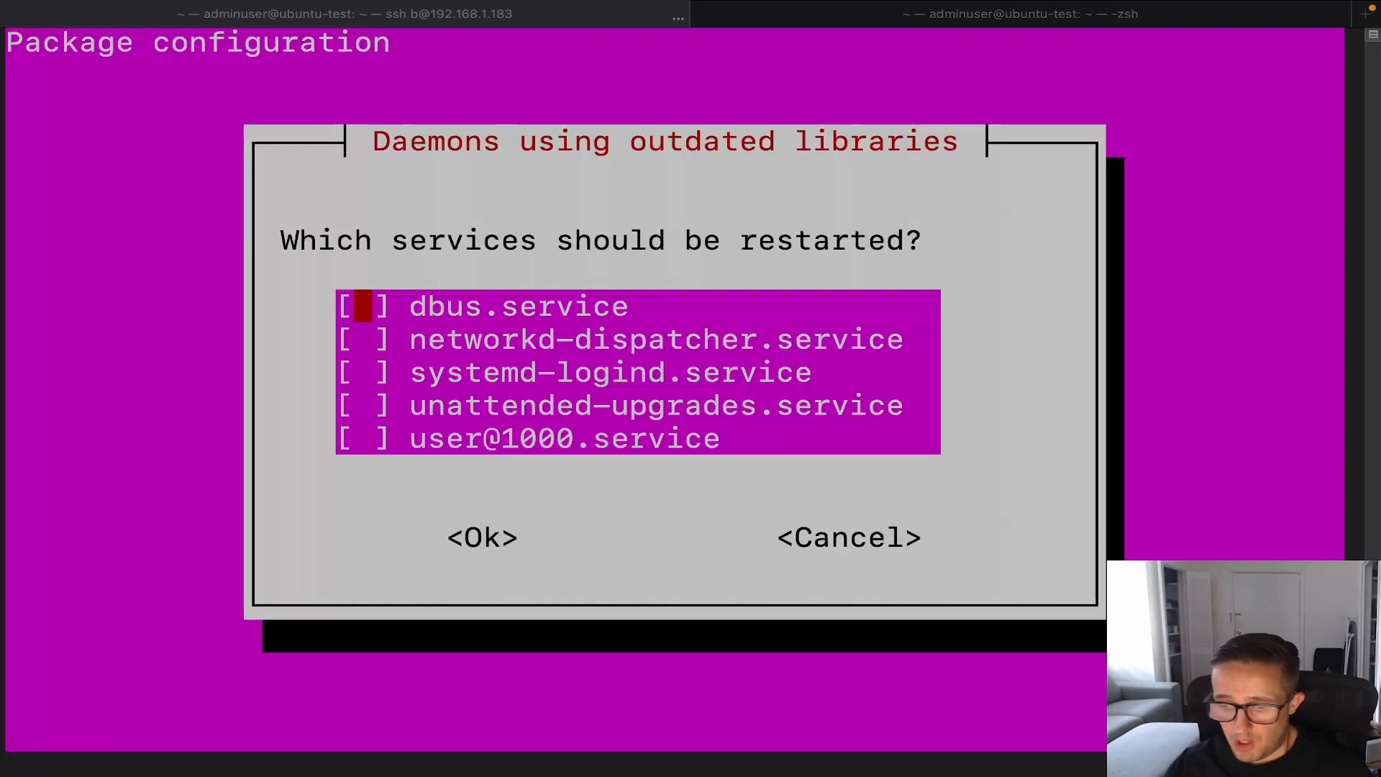
Step: Dismiss the service-restart prompt without restarting services and clear the screen
click(1096, 62)
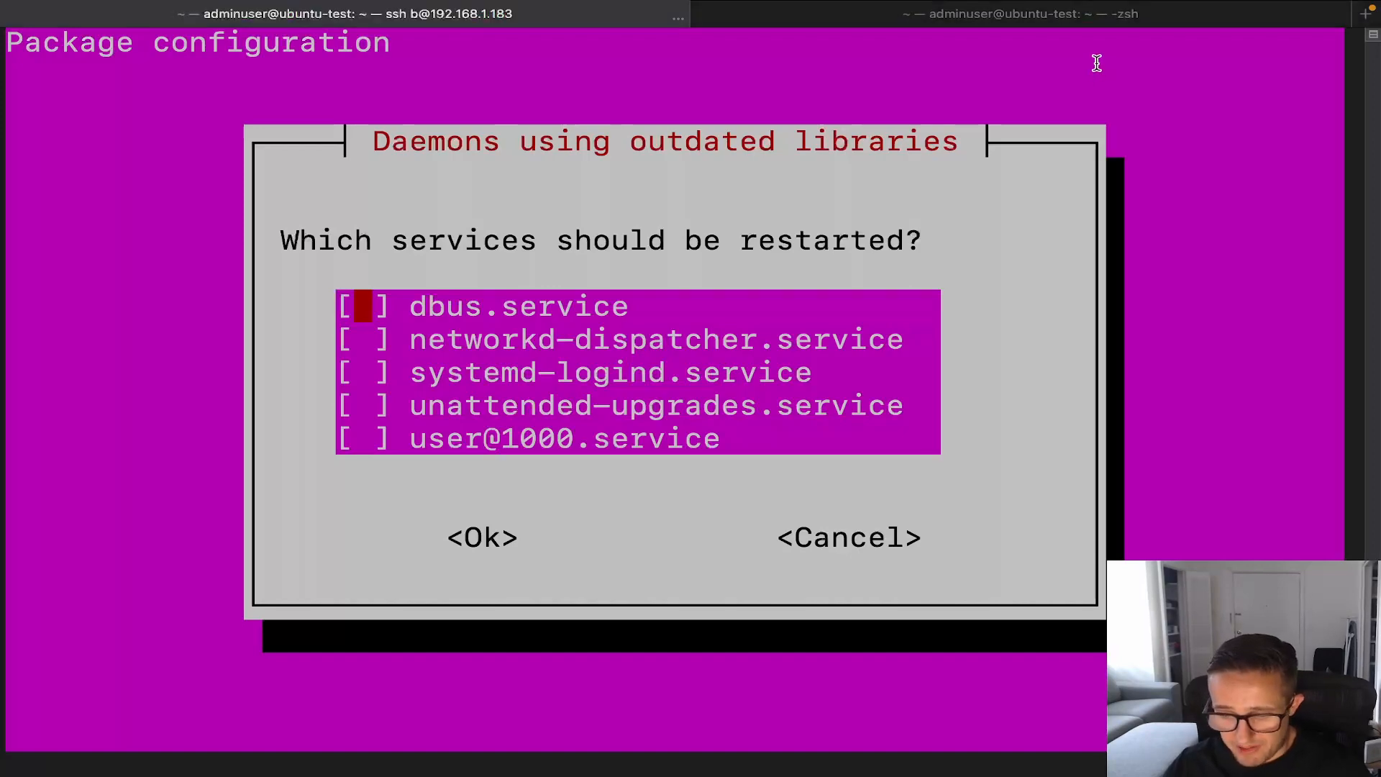
key(Tab)
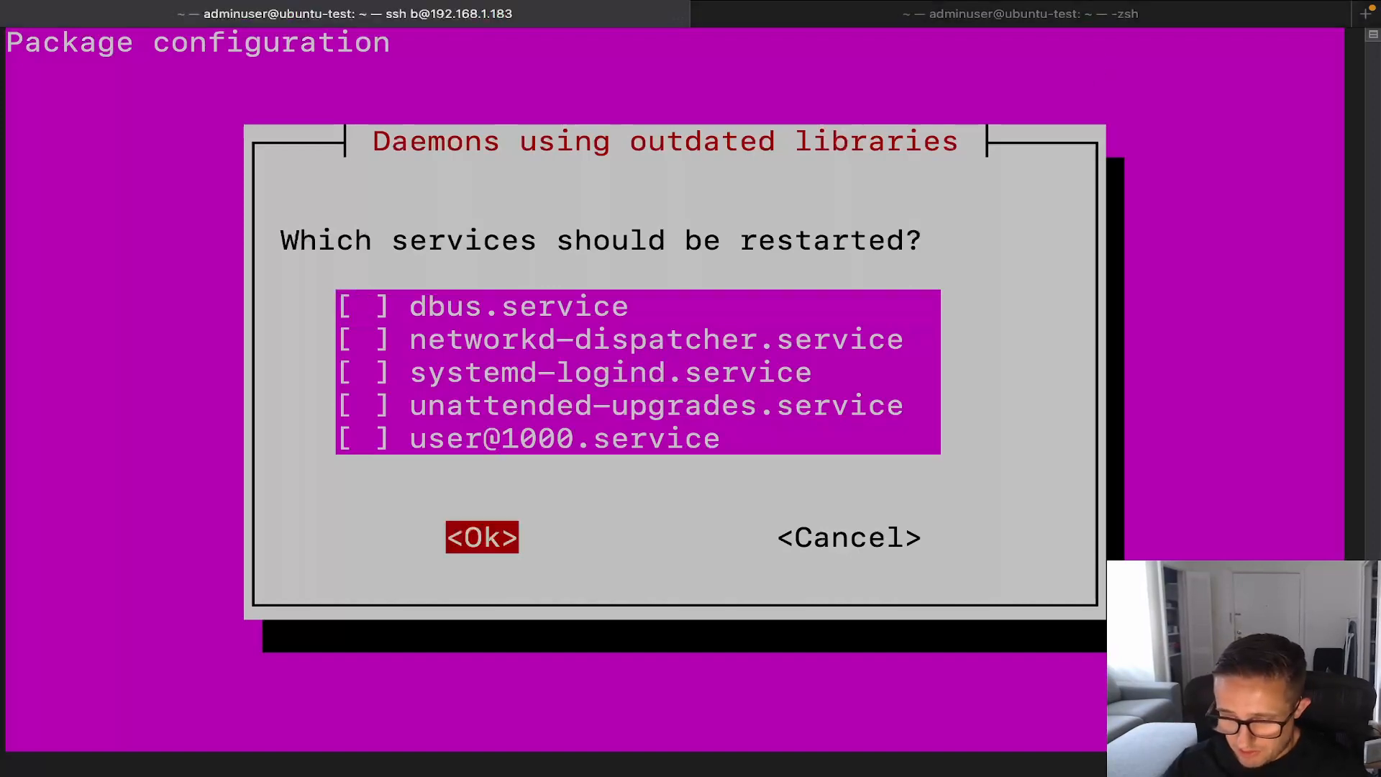
key(Return)
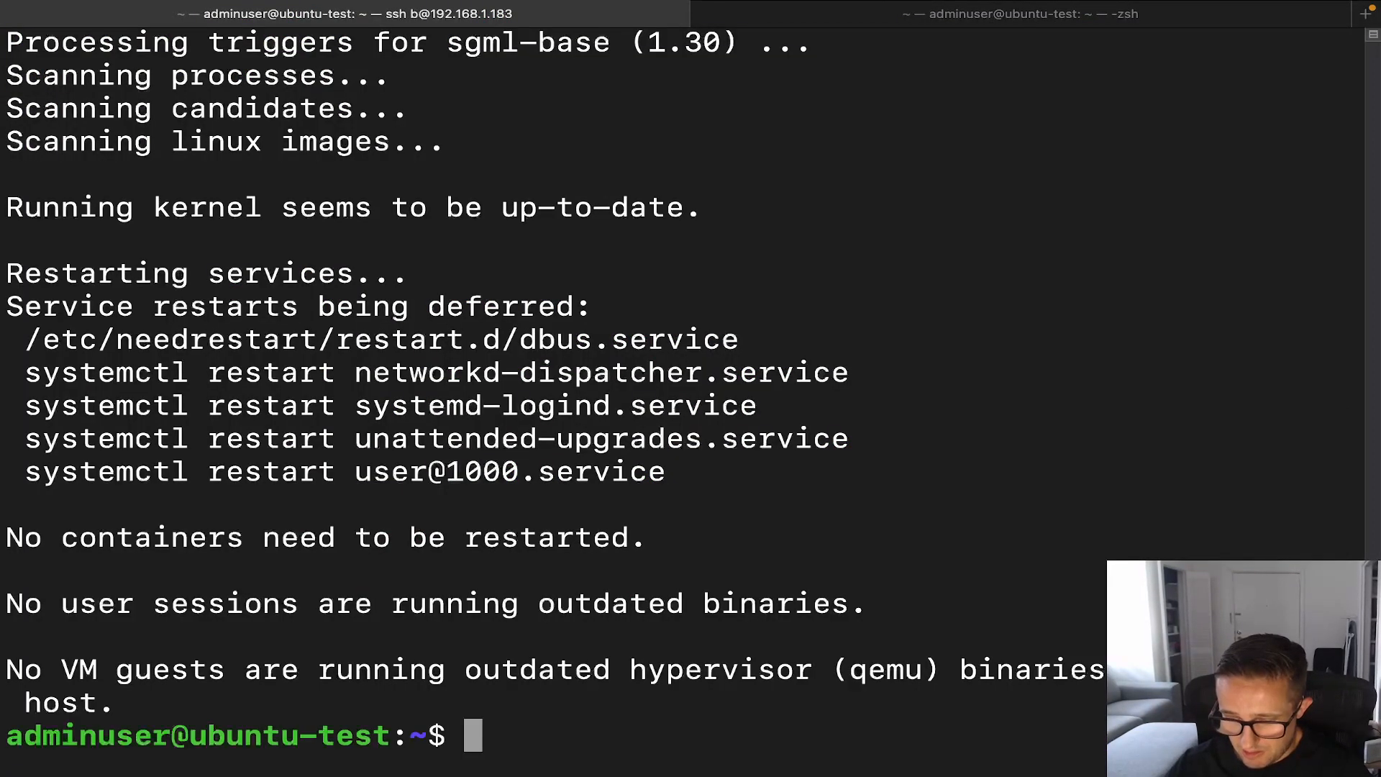
text(clear)
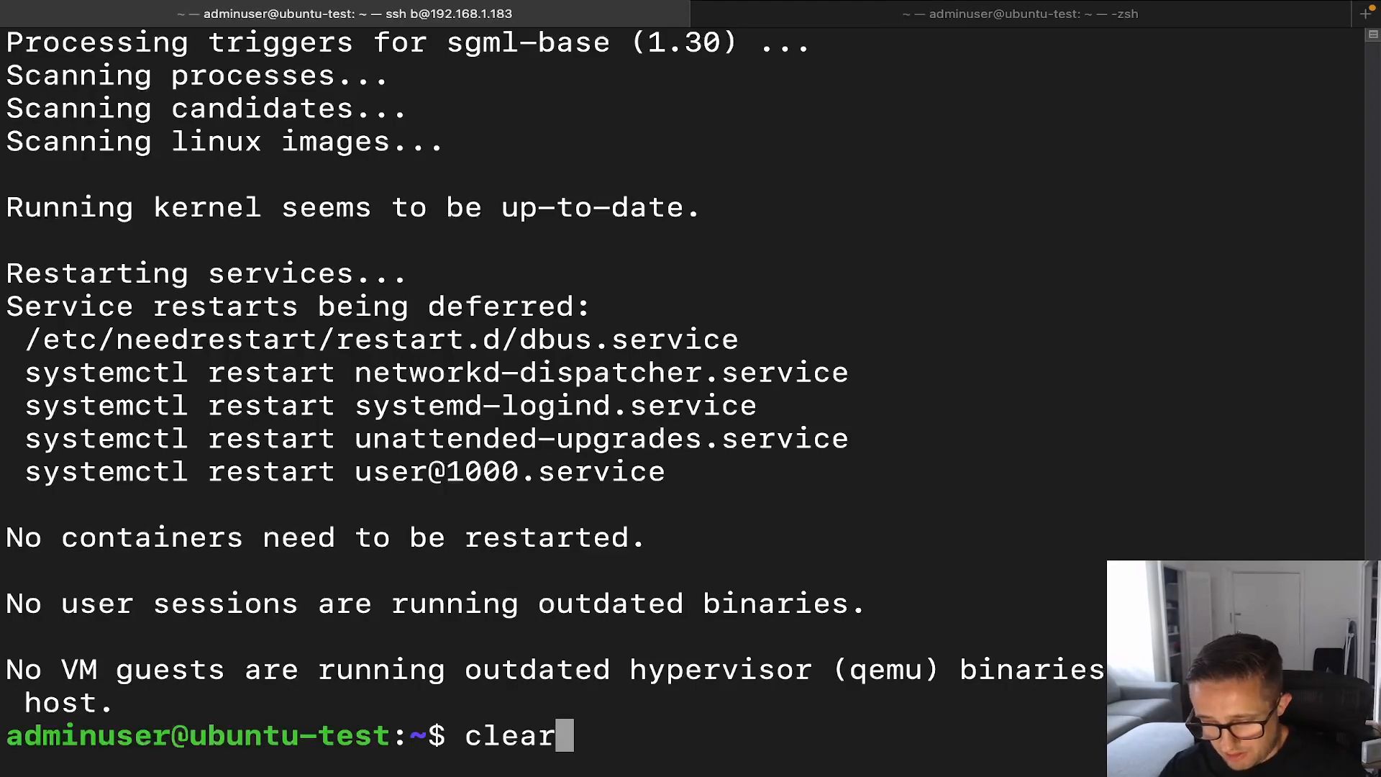
key(Return)
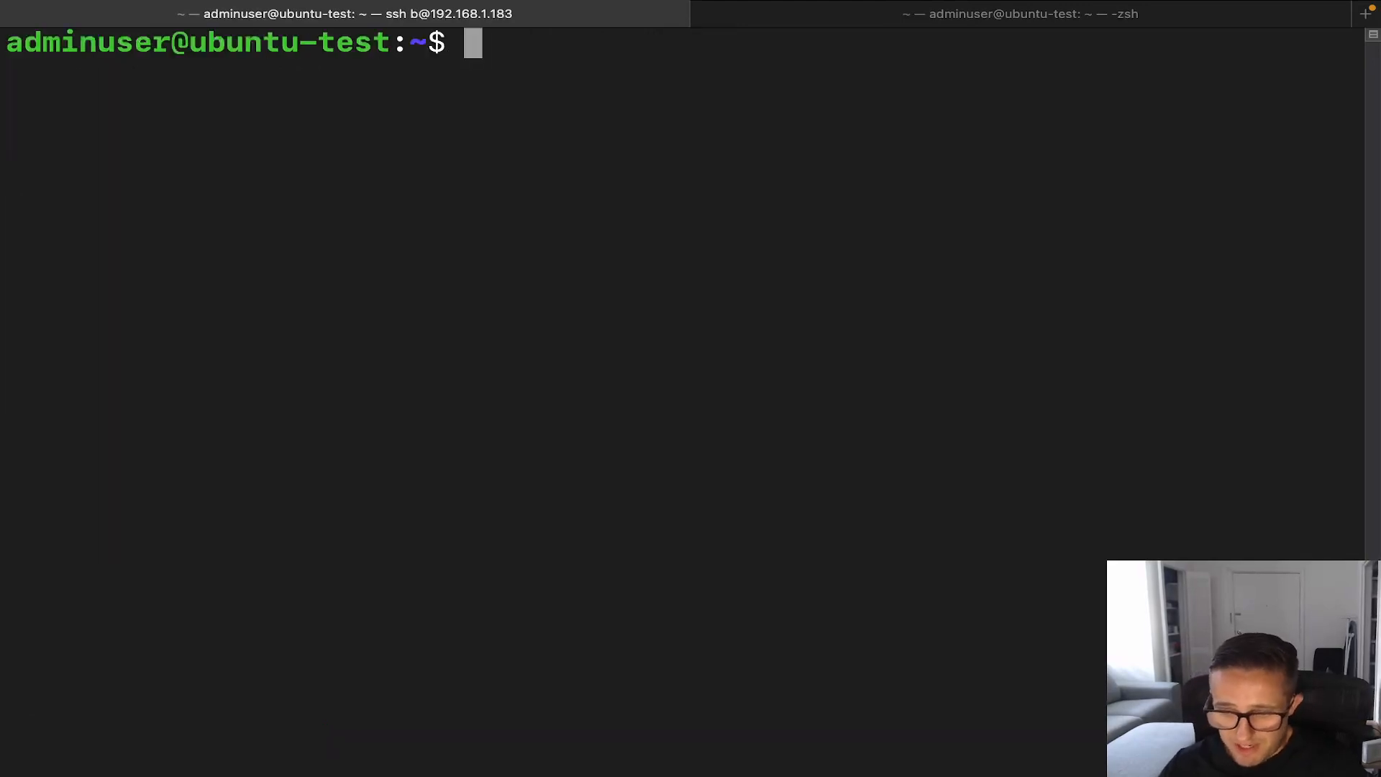
Step: Reboot the VM with sudo reboot and switch to the Windows desktop showing it
key(ctrl+Left)
key(ctrl+Right)
text(sudo reboot)
key(Return)
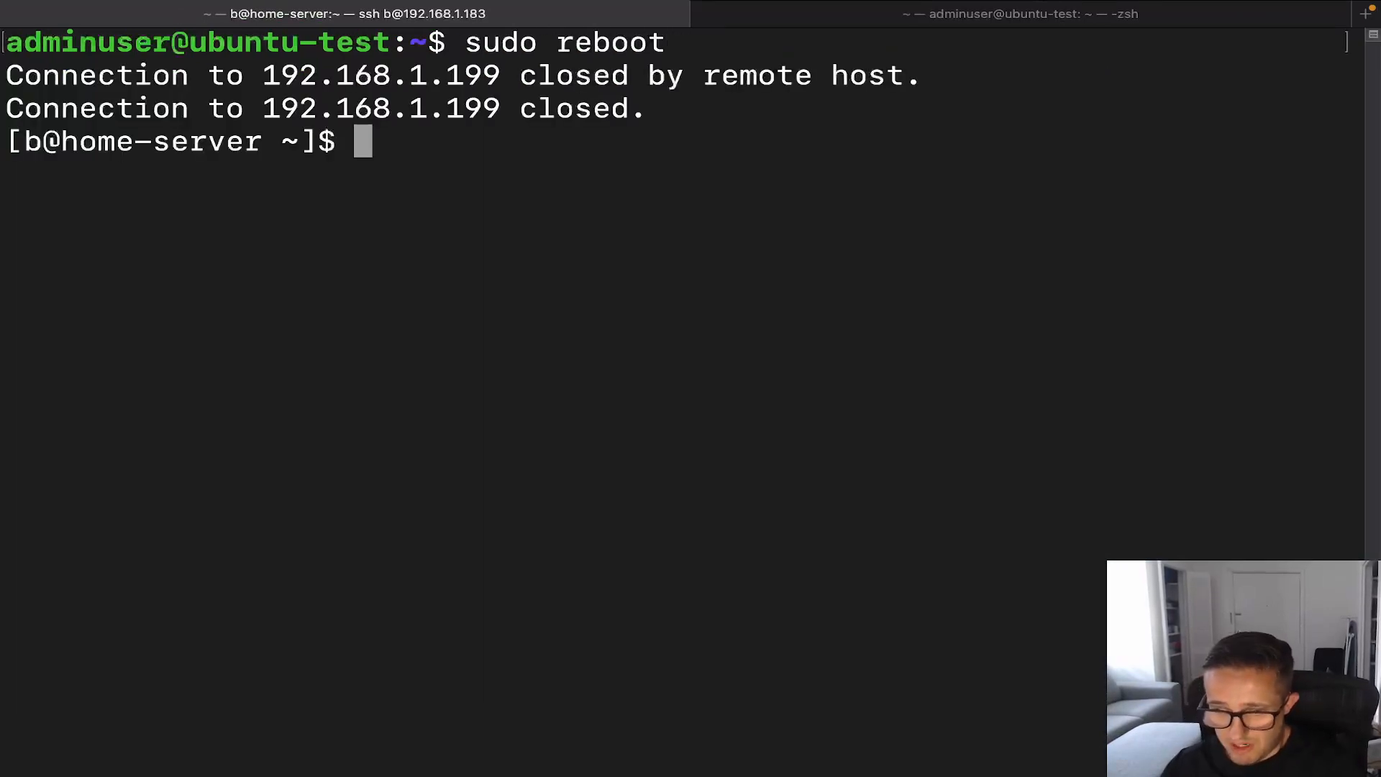
key(ctrl+Left)
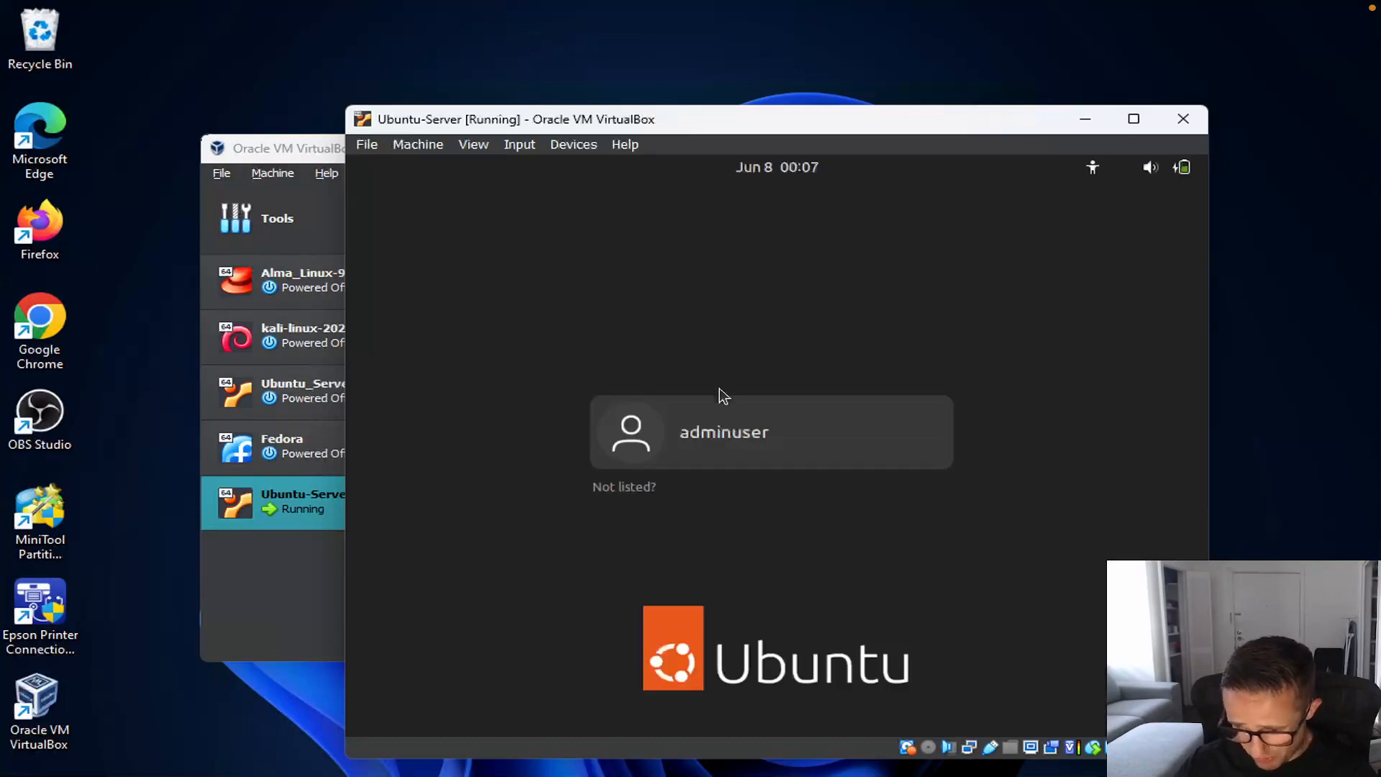
Step: Log into the Ubuntu desktop as the user with the account password
click(753, 434)
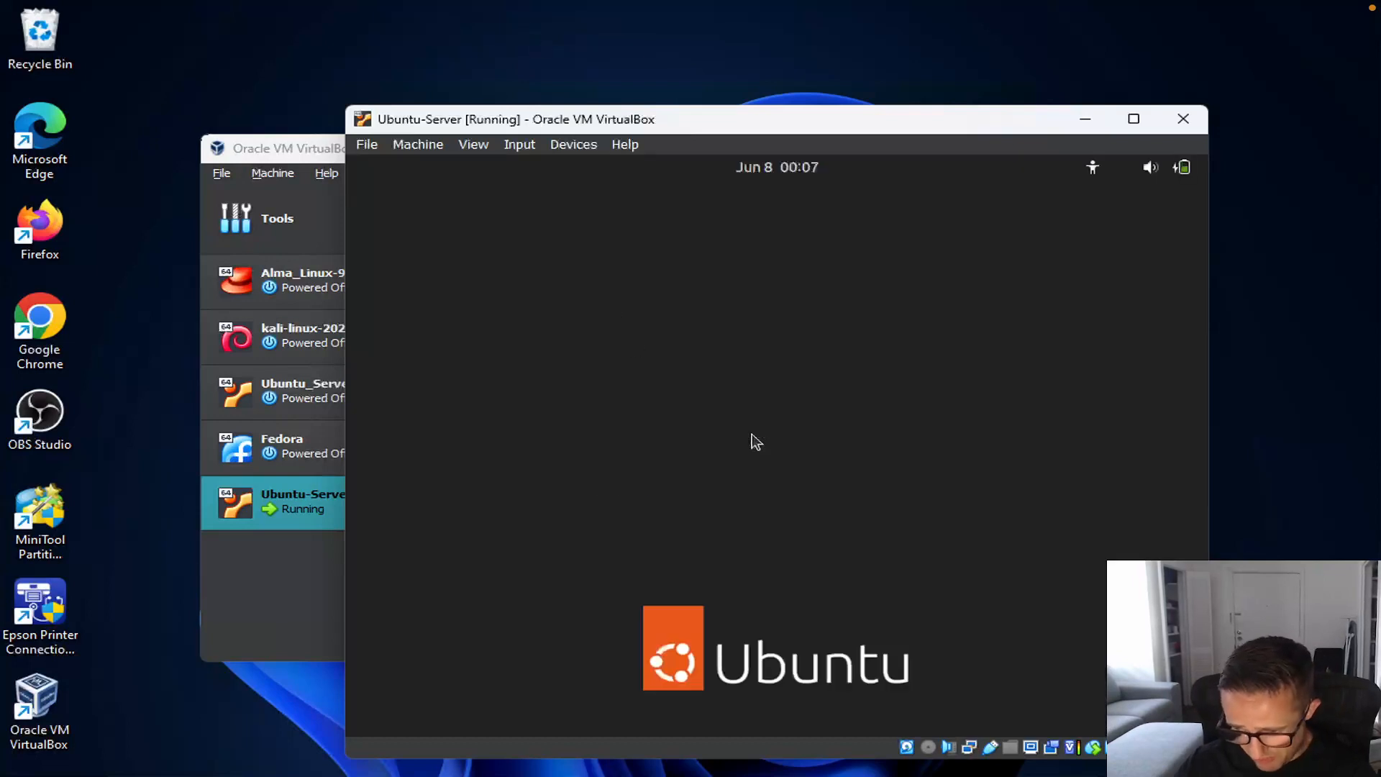
text(*********)
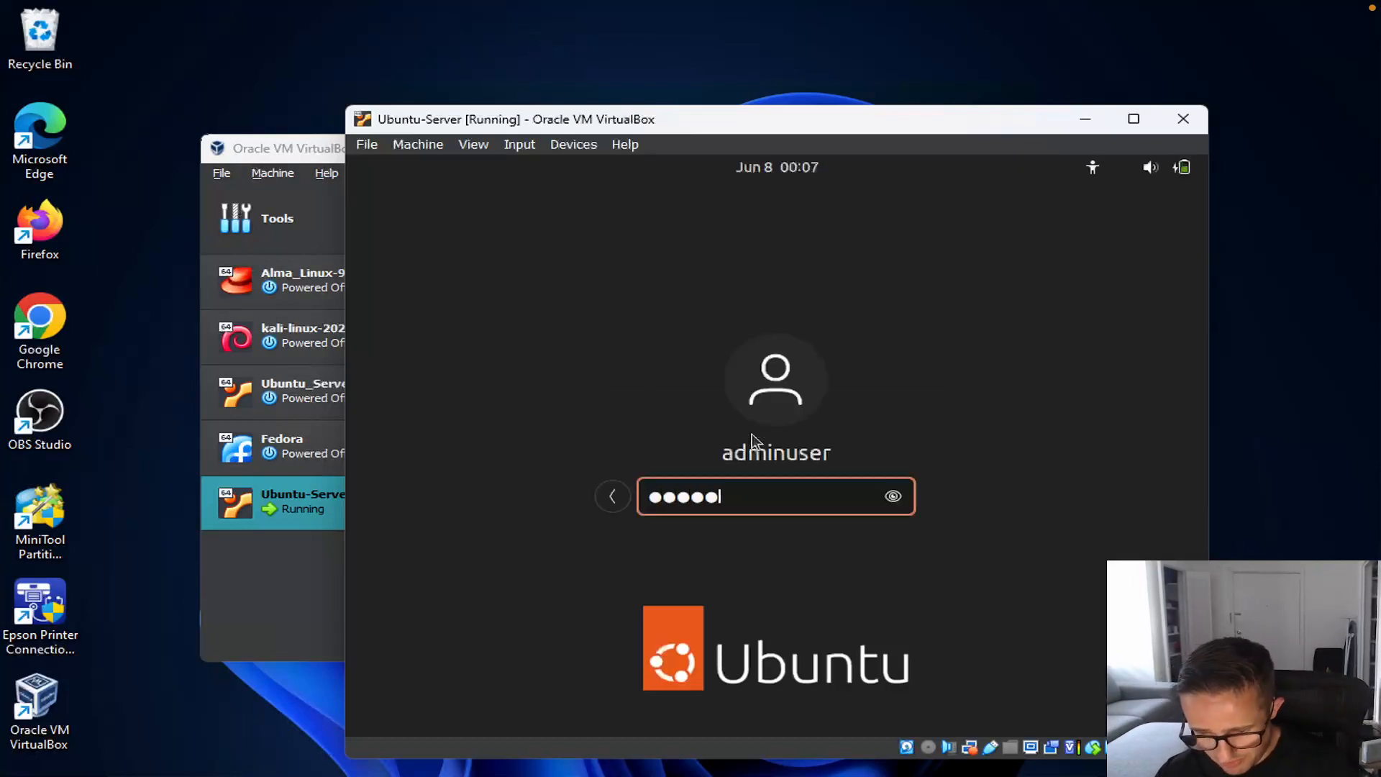
key(Return)
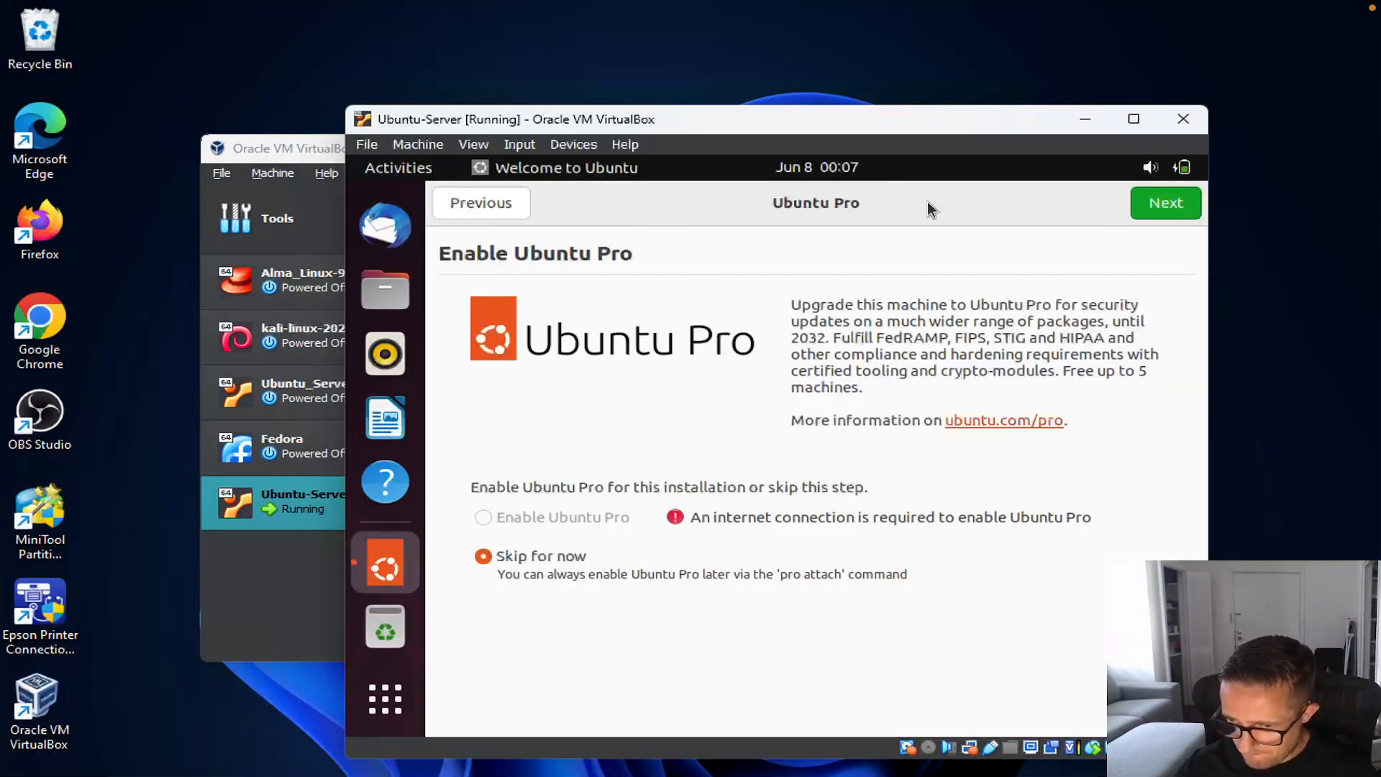
Step: Finish the welcome setup, skipping Ubuntu Pro and declining to send system info
click(1162, 202)
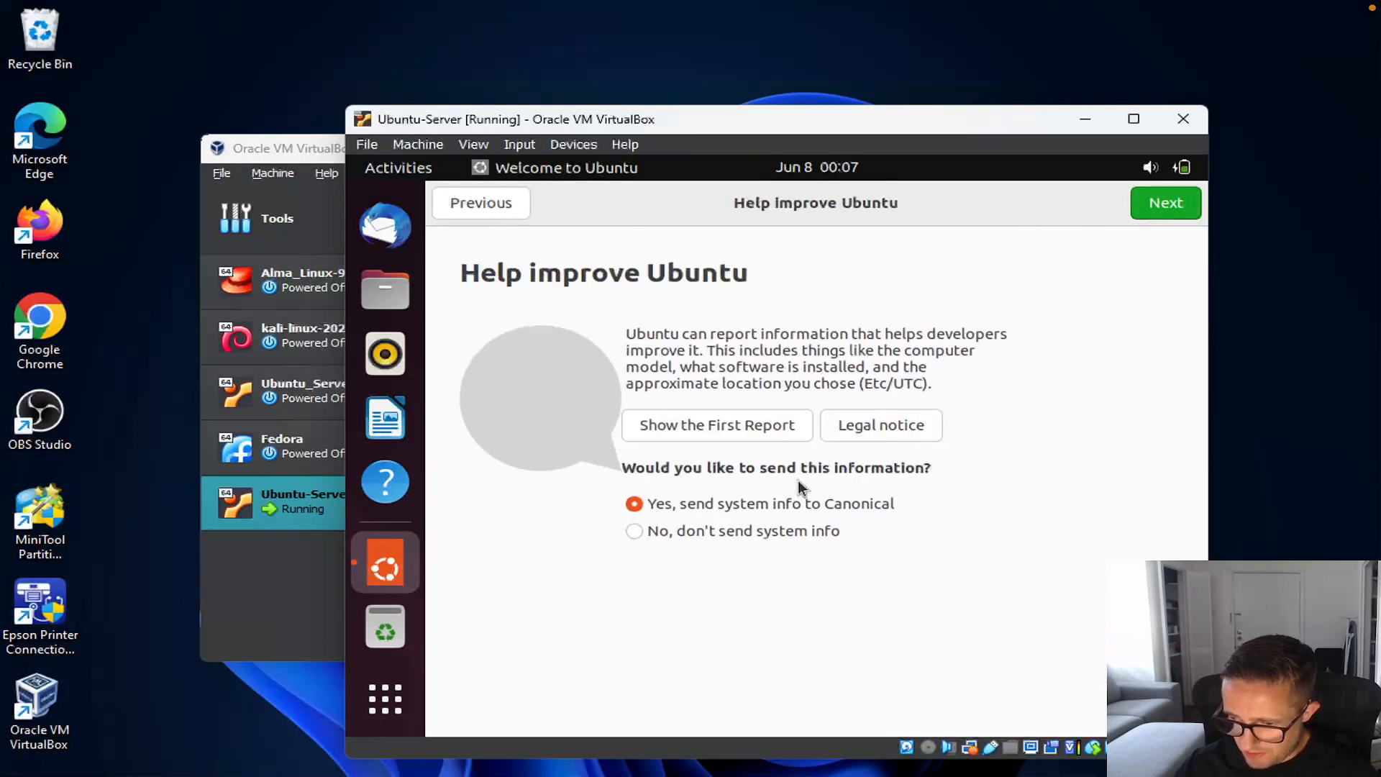
click(796, 527)
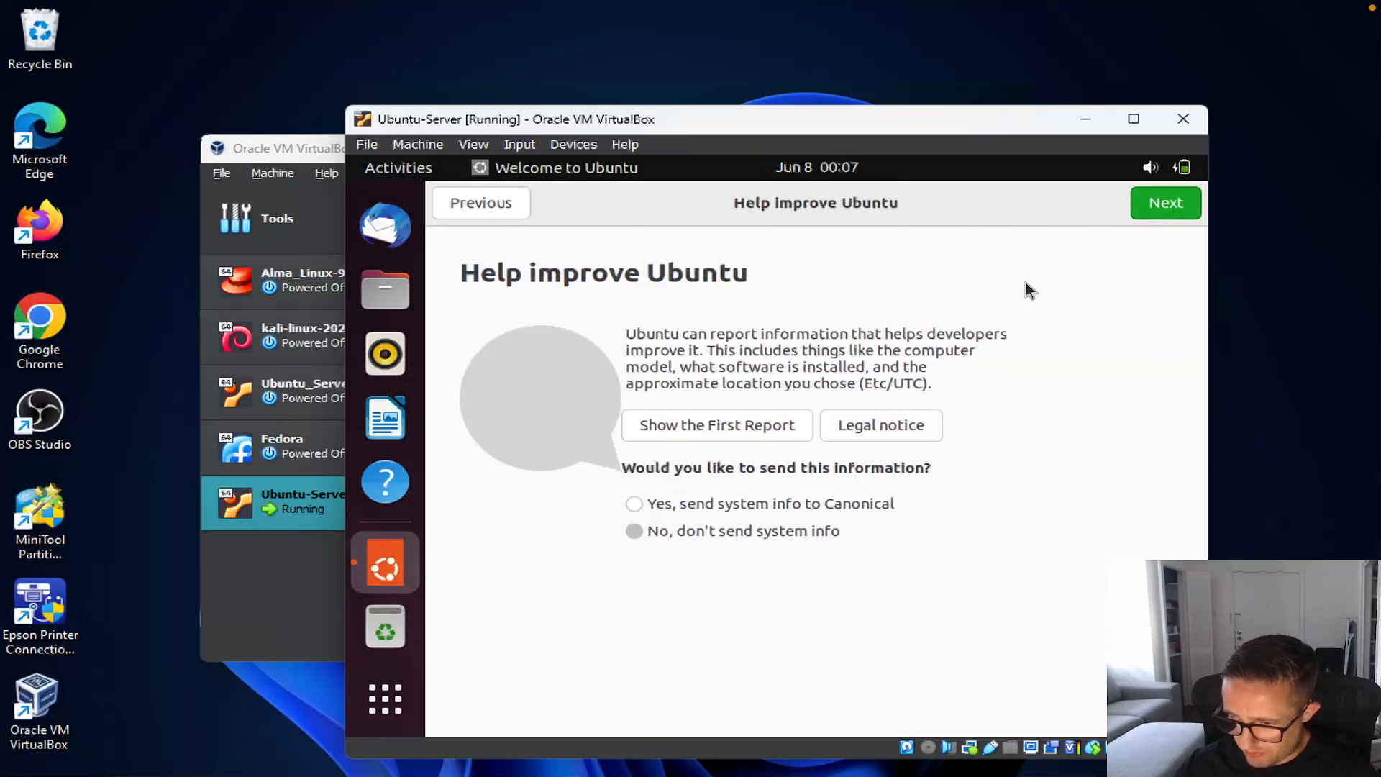
click(1162, 204)
click(1152, 215)
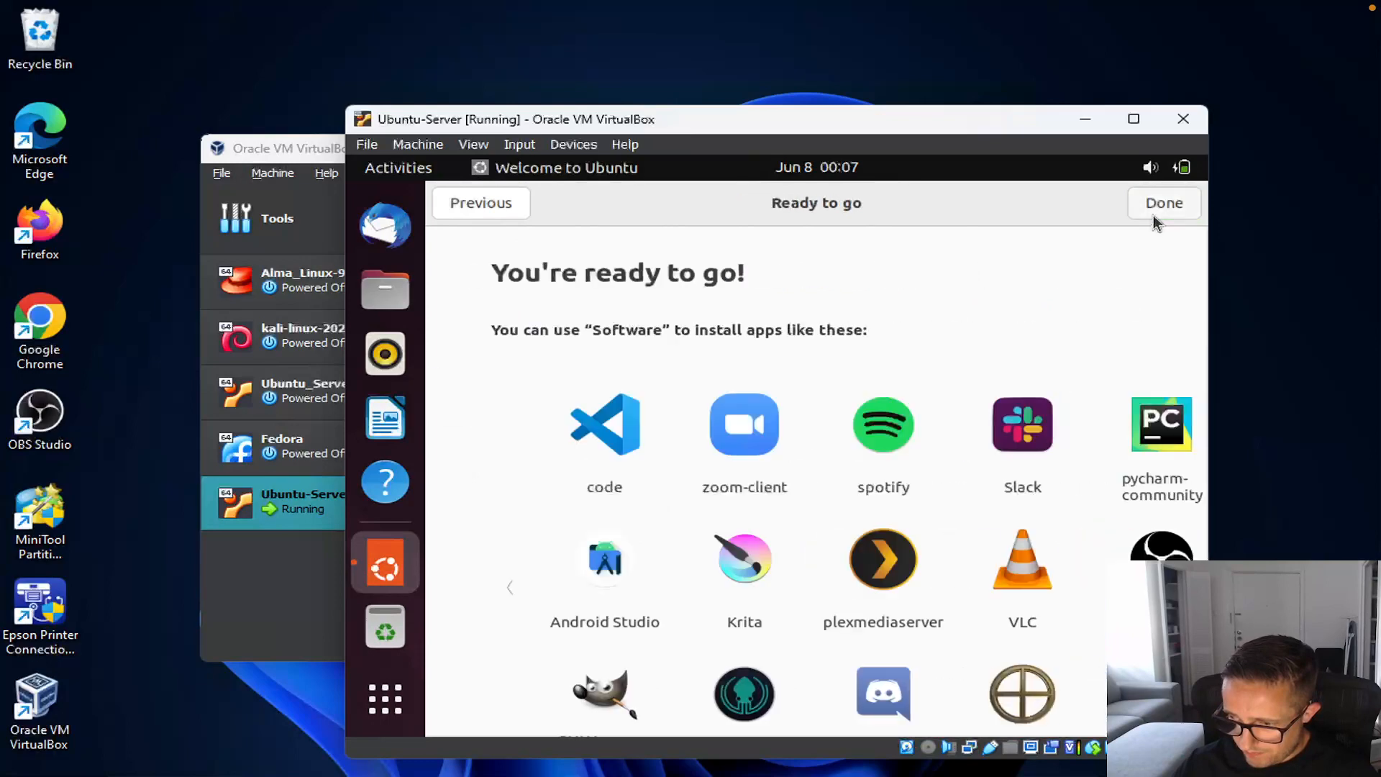
click(1149, 205)
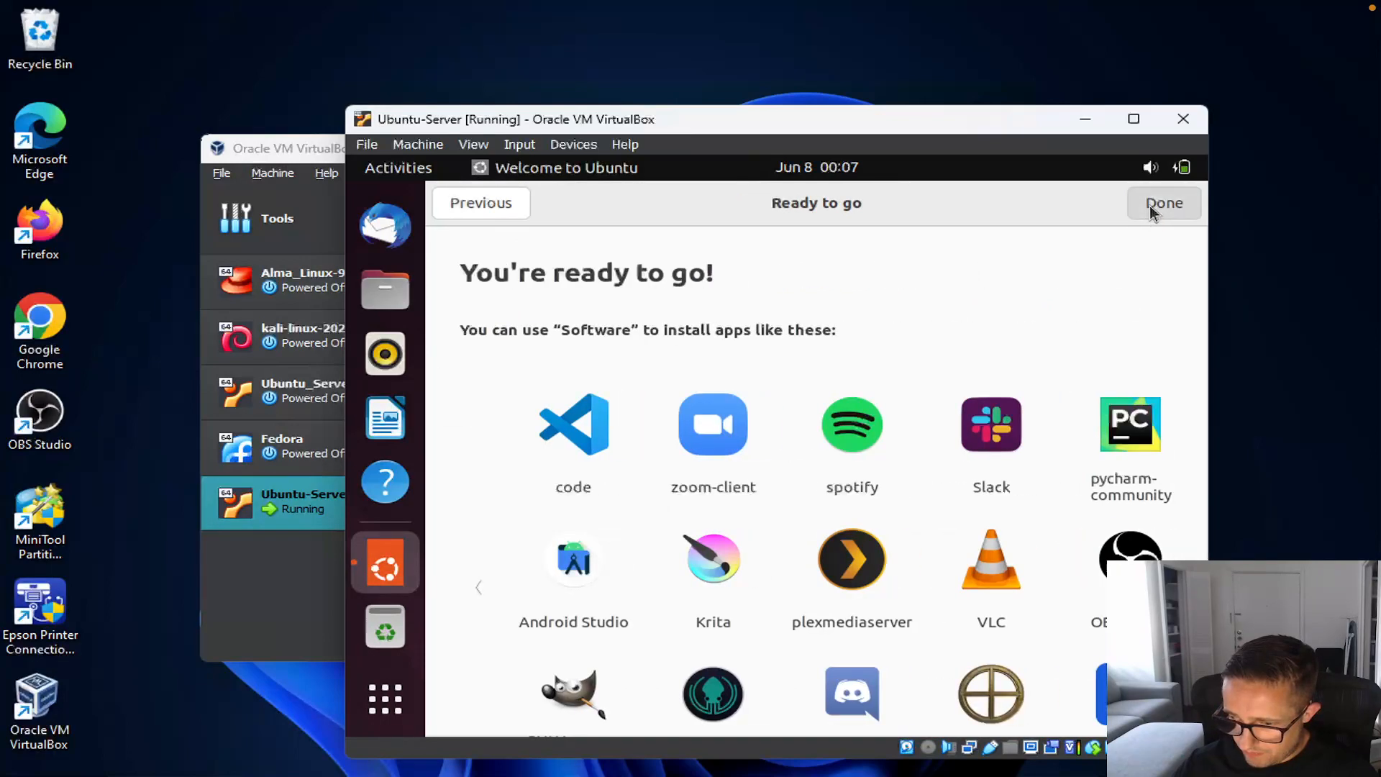
right_click(809, 291)
Step: Set the guest display resolution to 1280 × 720 (16:9) and keep the changes
click(888, 632)
click(1009, 373)
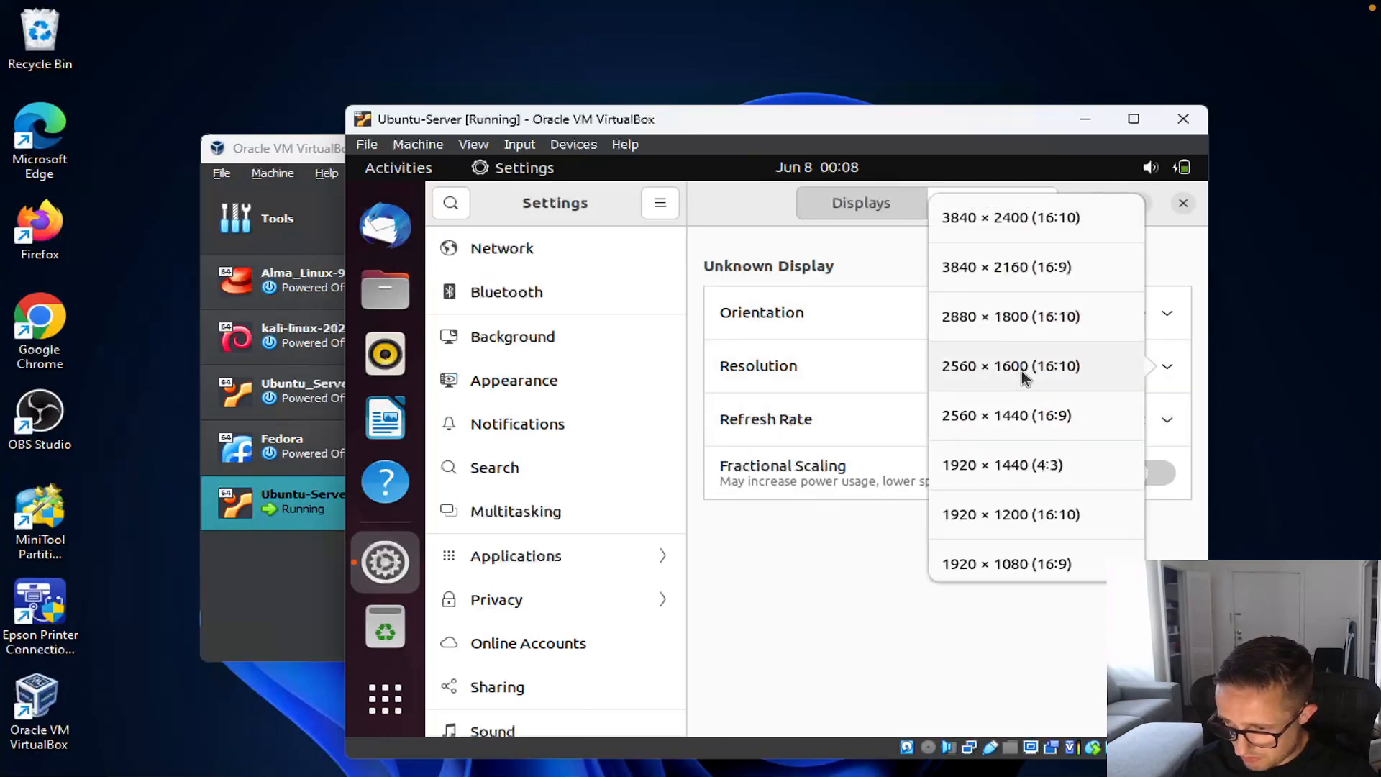
scroll(1020, 415, down, 10)
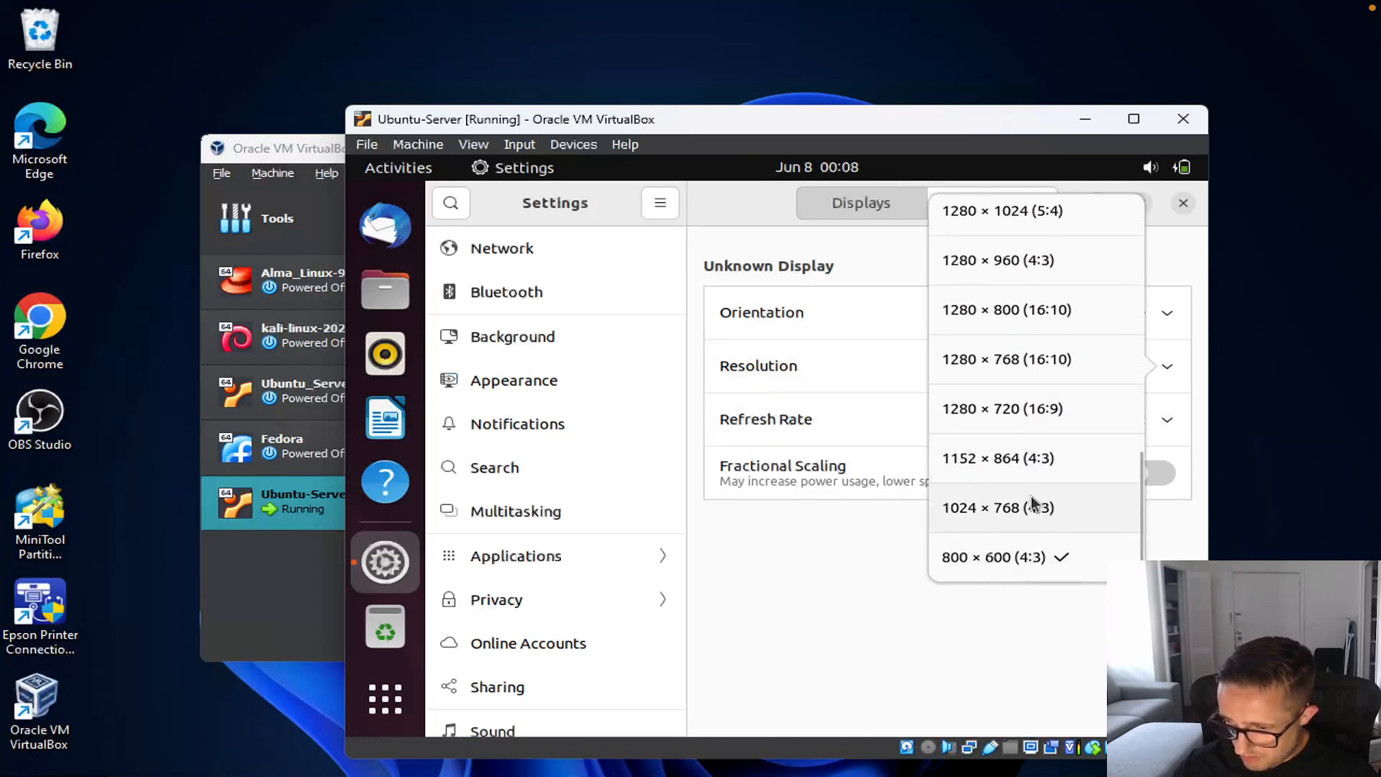
click(1035, 411)
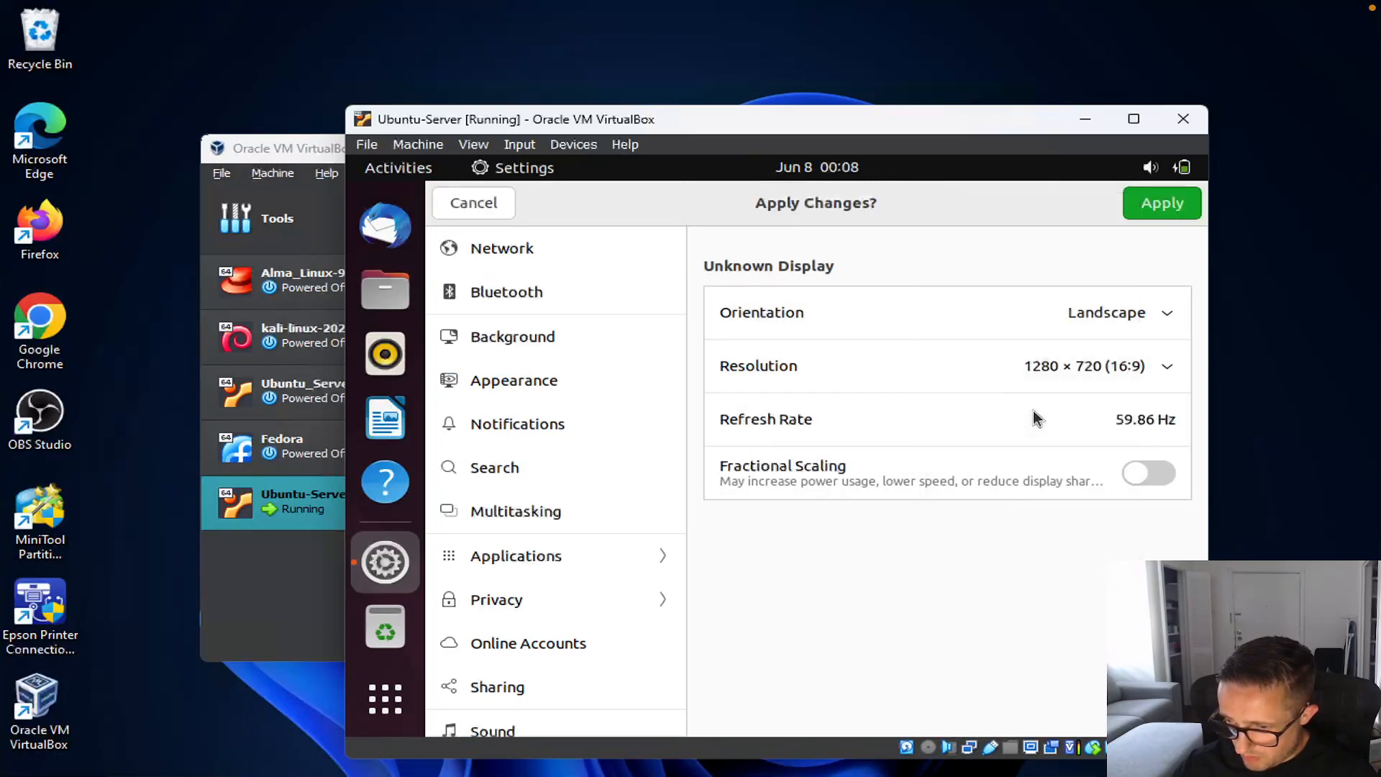
click(1146, 215)
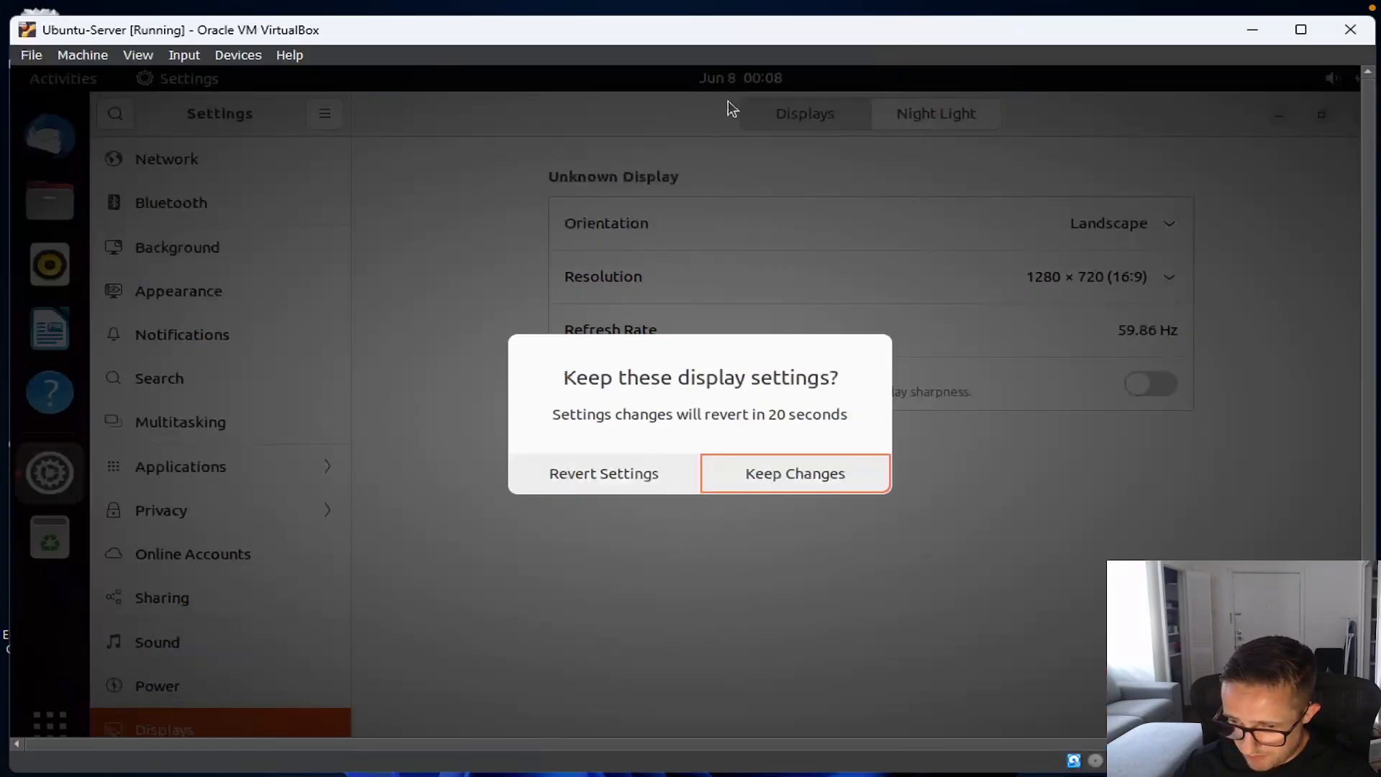
click(747, 481)
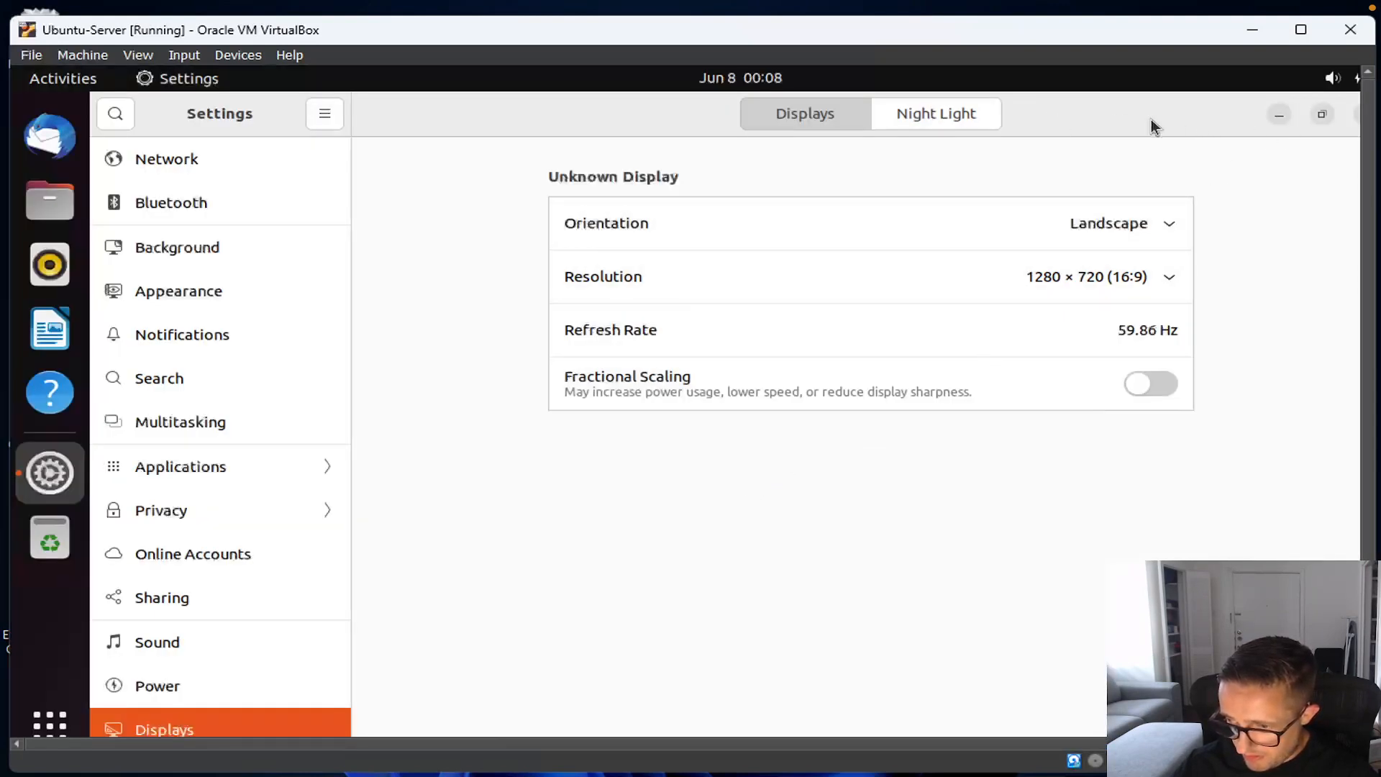
Step: Maximize the VirtualBox VM window and close the Settings window
drag(1040, 17, 1020, 0)
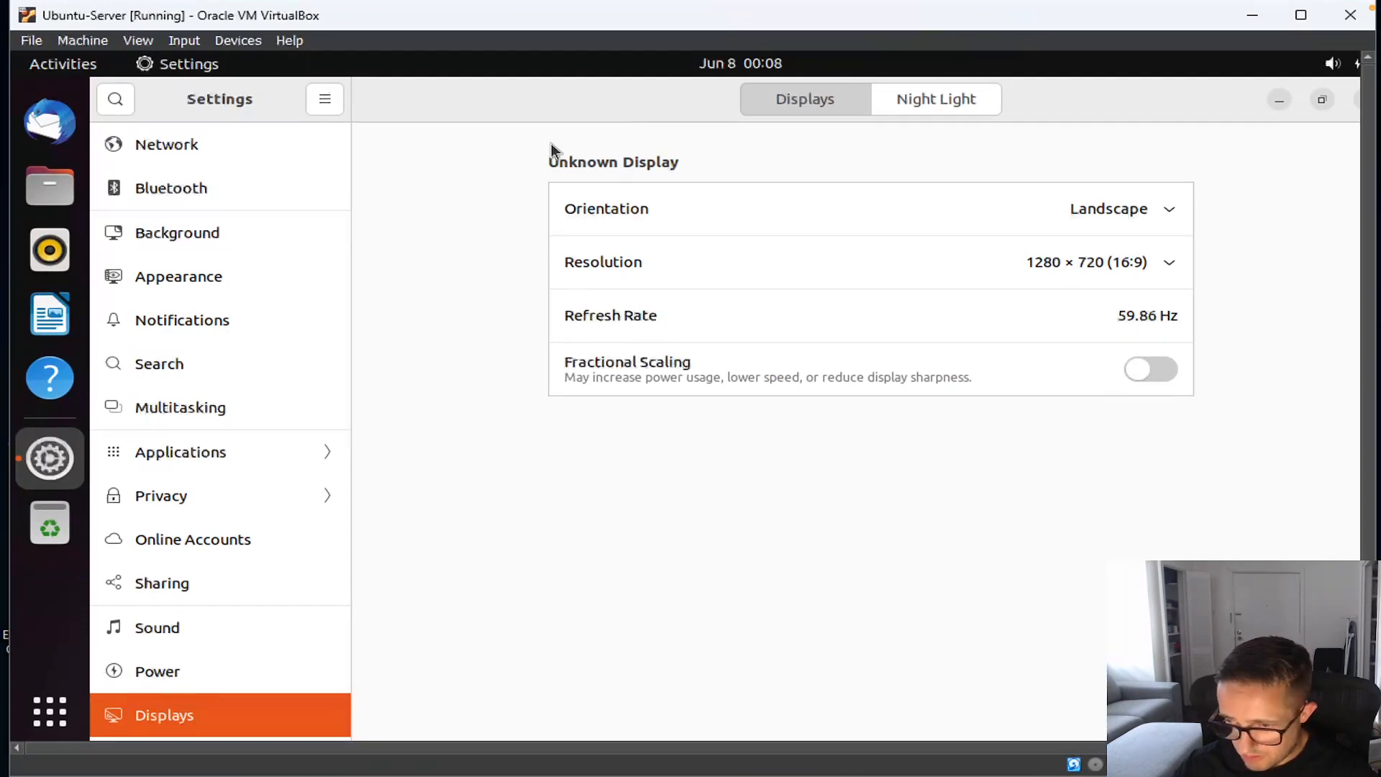
click(1318, 7)
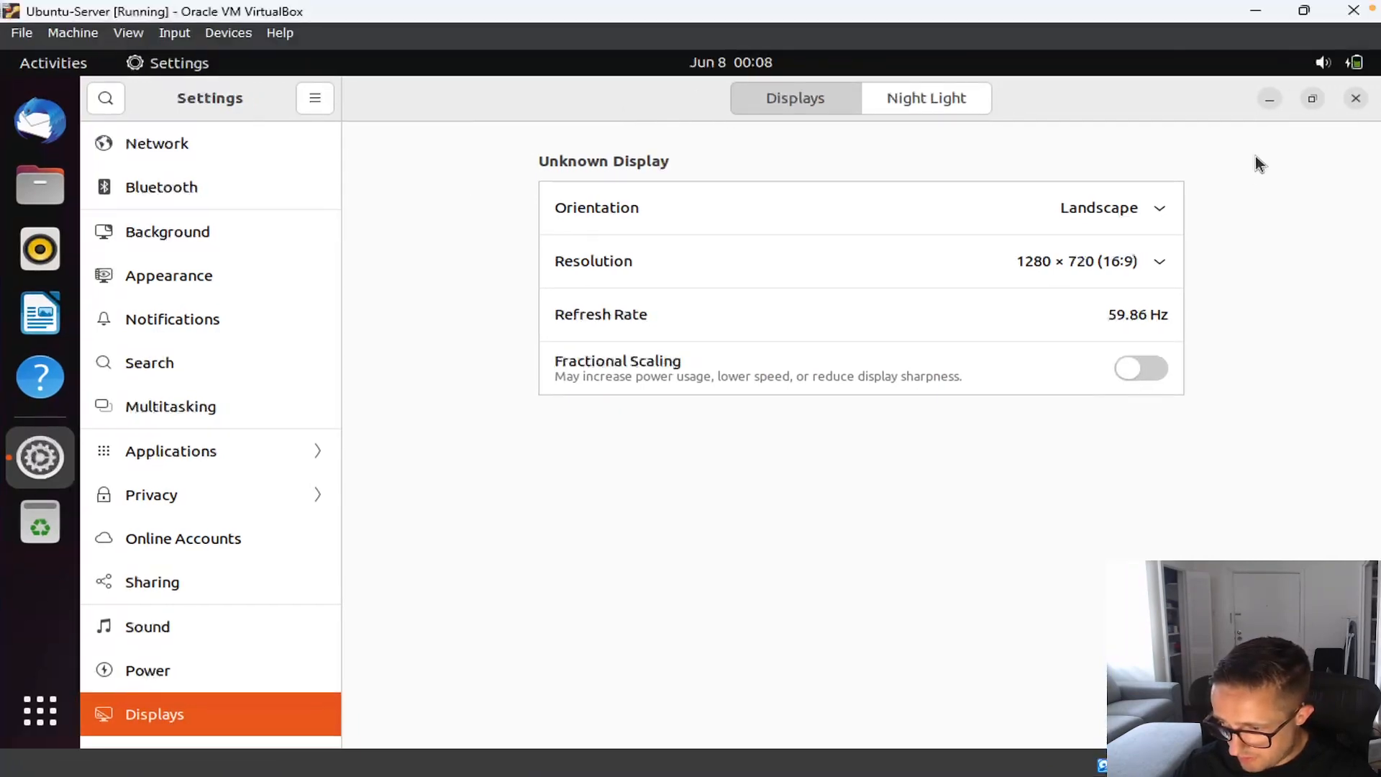
click(1353, 100)
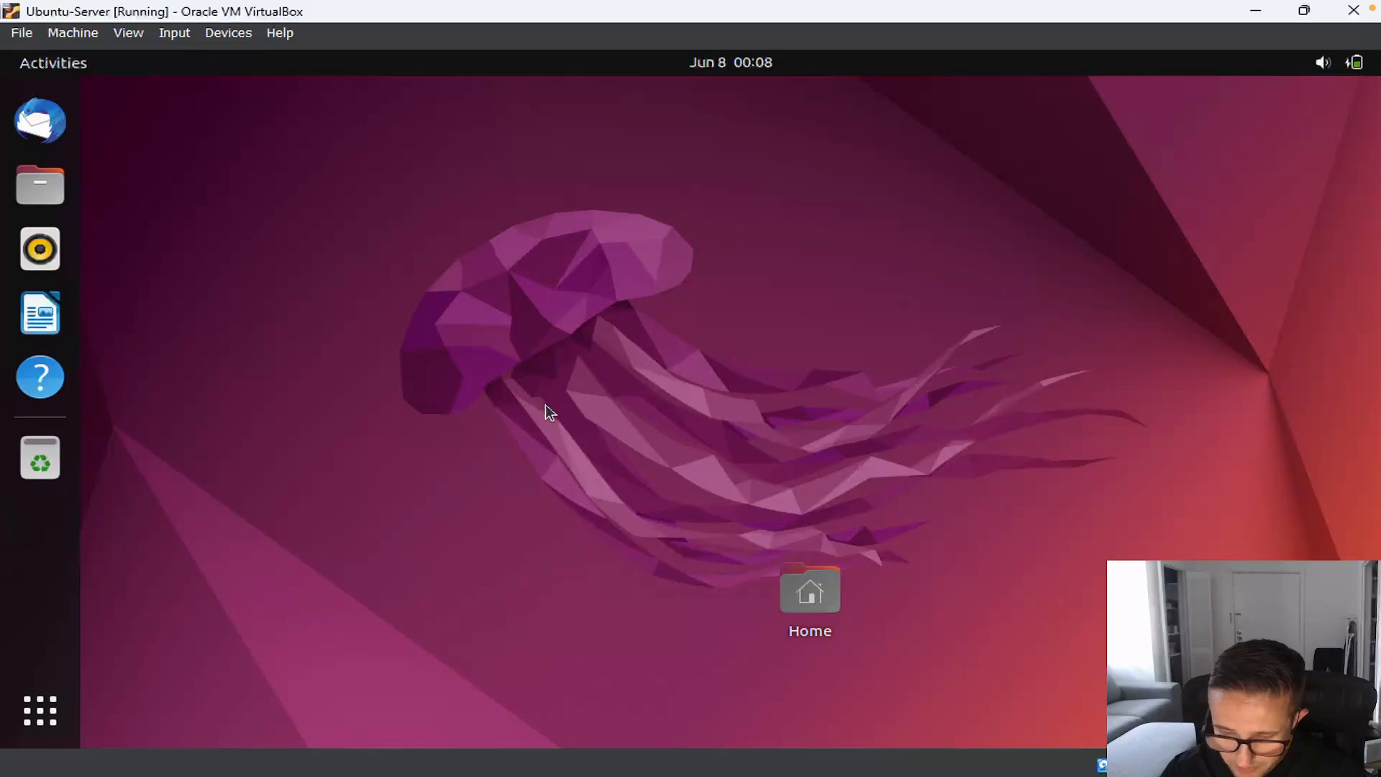
Step: Open a maximized terminal in the Ubuntu guest and enlarge its font two steps
key(ctrl+alt+t)
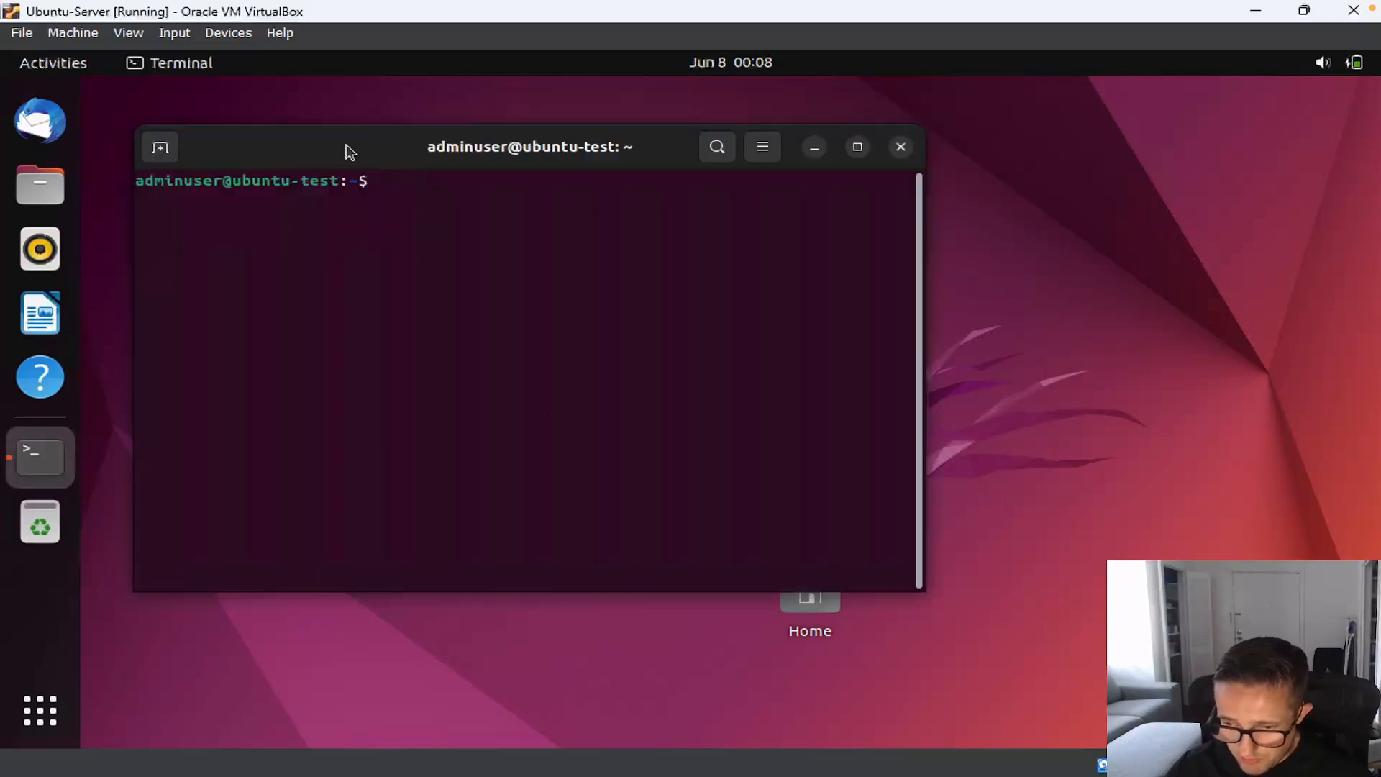
double_click(348, 147)
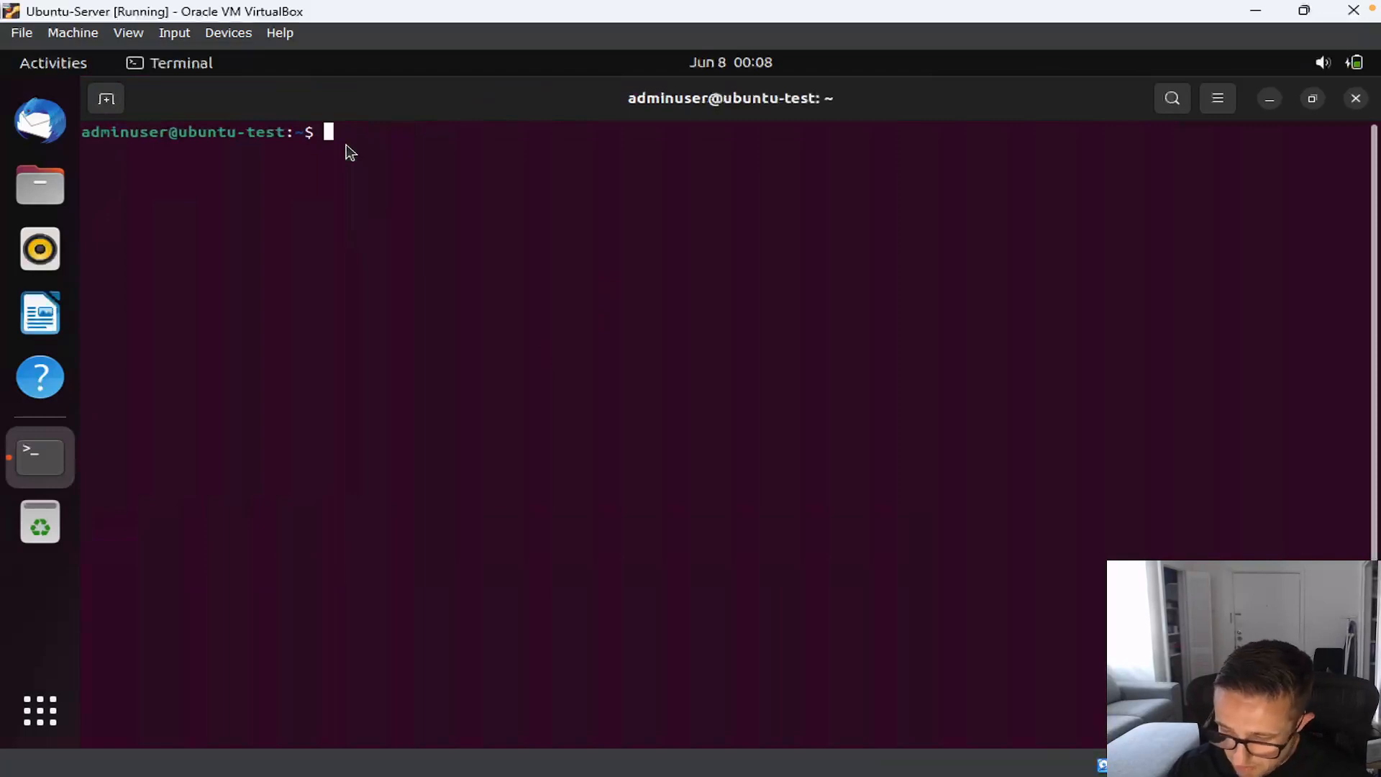
key(ctrl+plus)
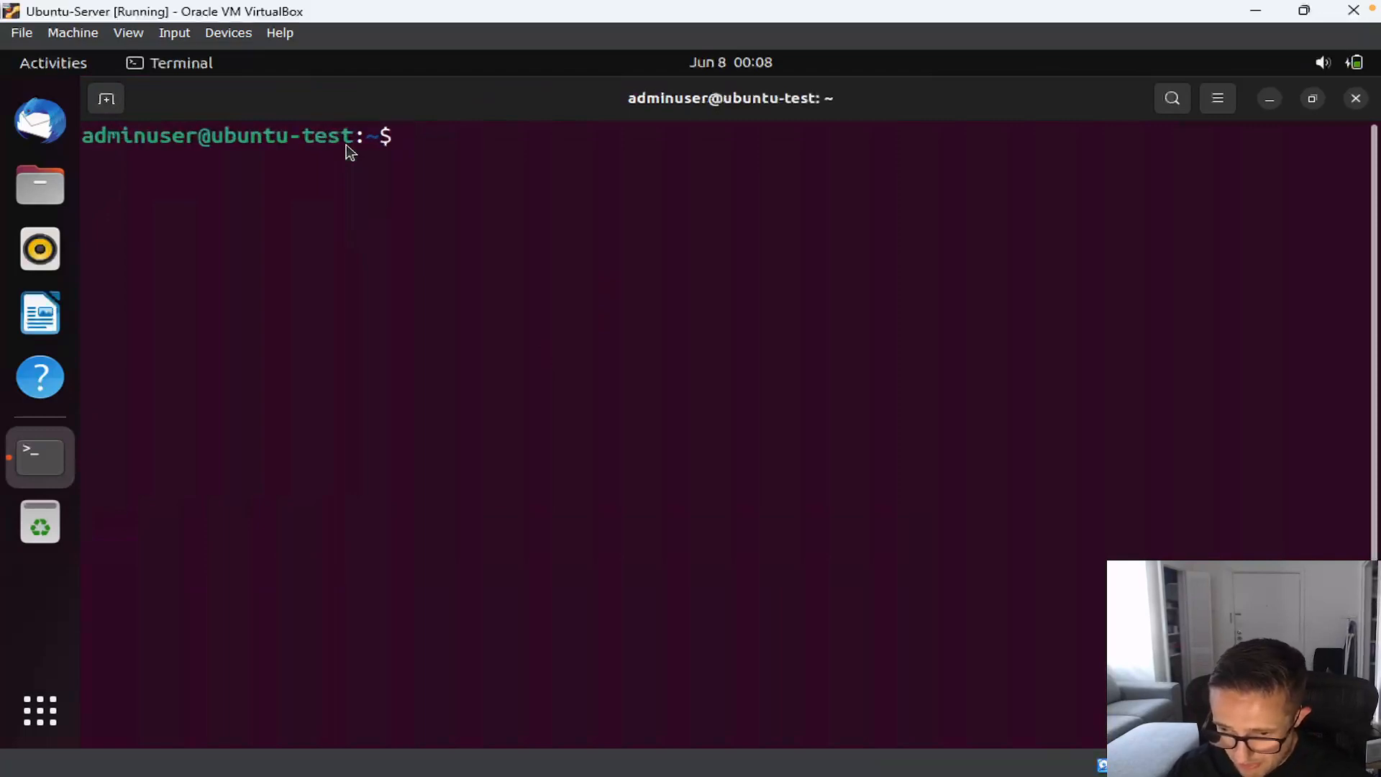
key(ctrl+plus)
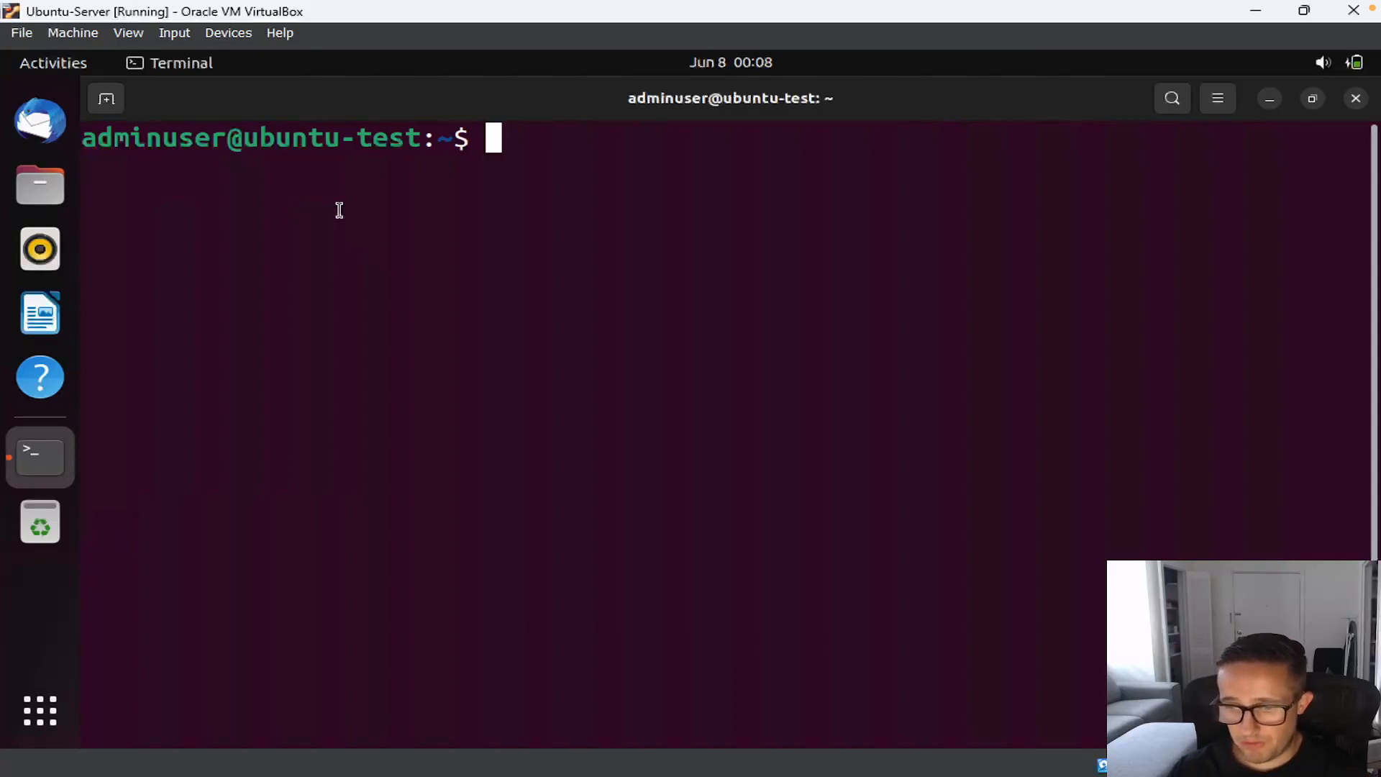
Step: Insert the Guest Additions CD image into the VM from the Devices menu
click(235, 33)
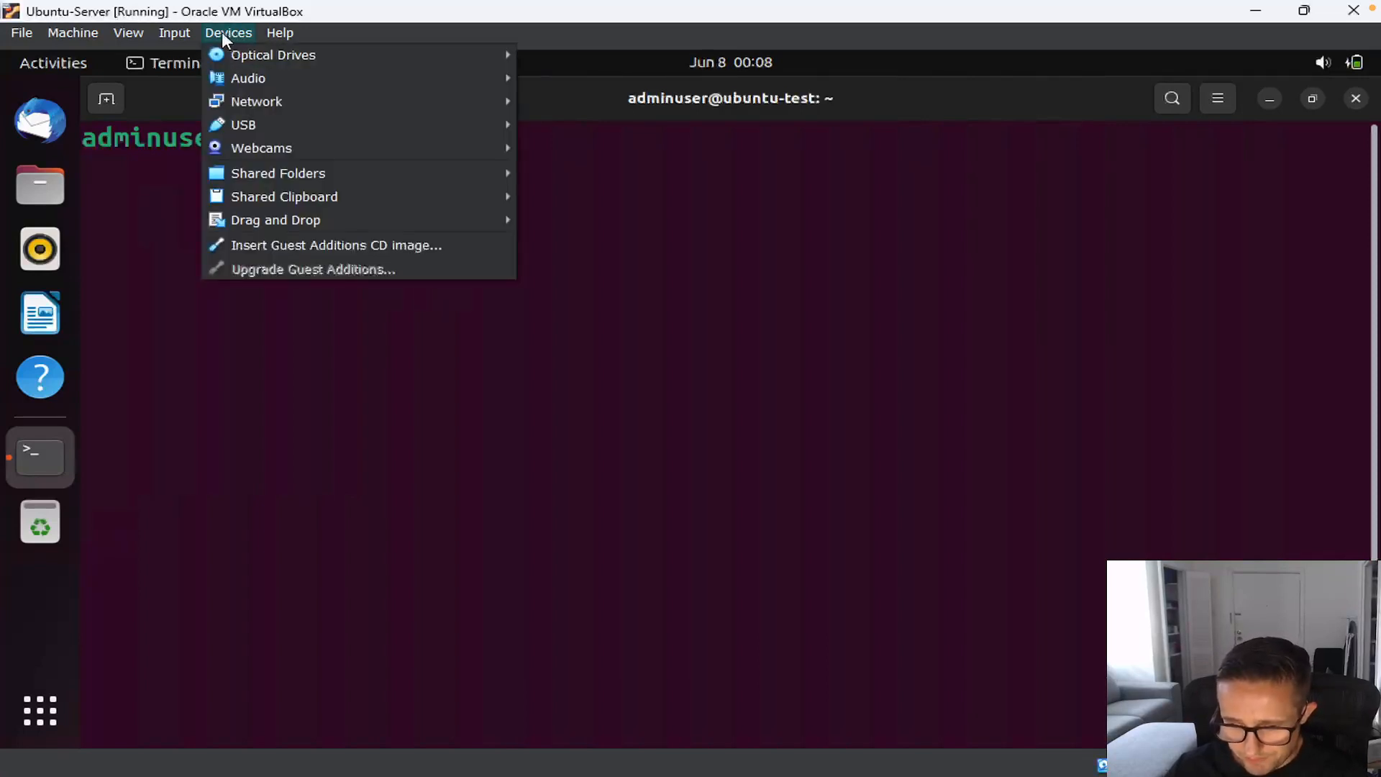
mouse_move(264, 195)
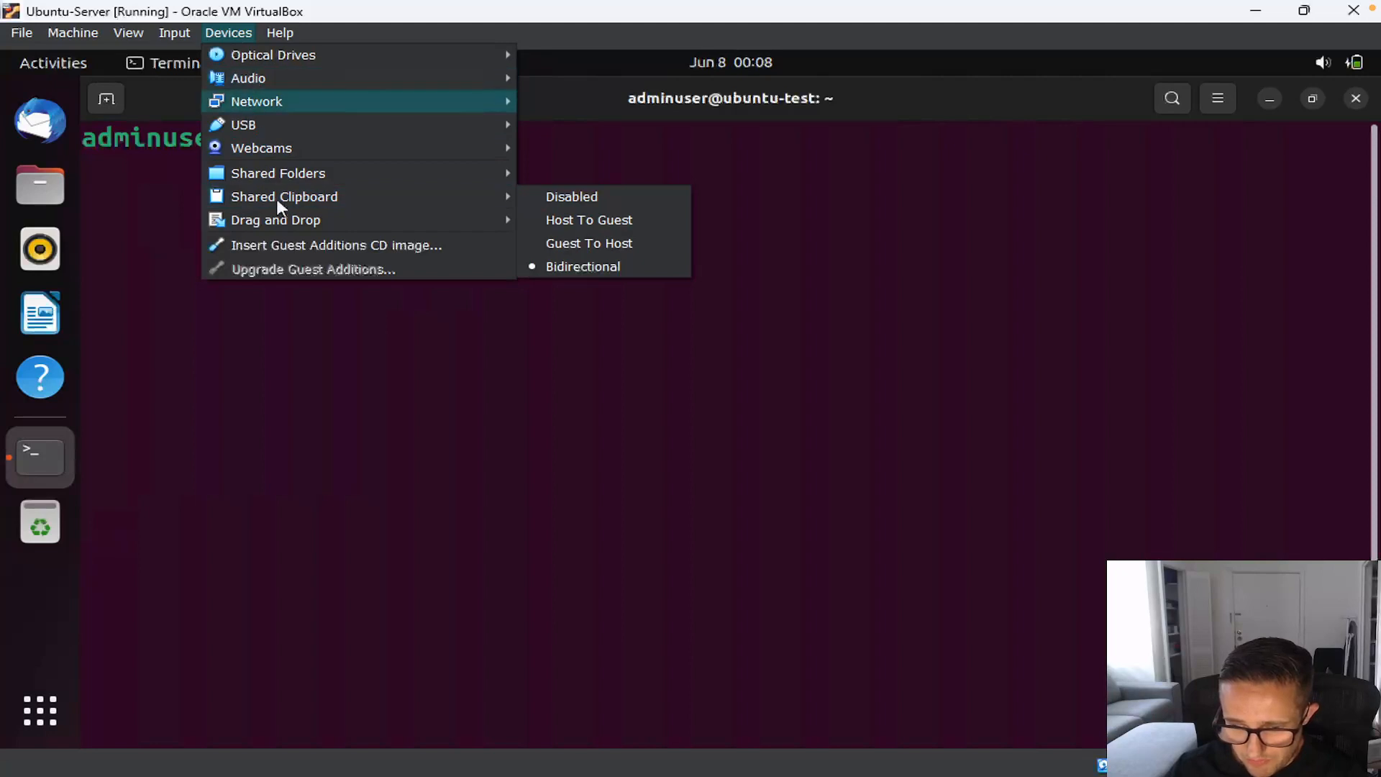
click(289, 247)
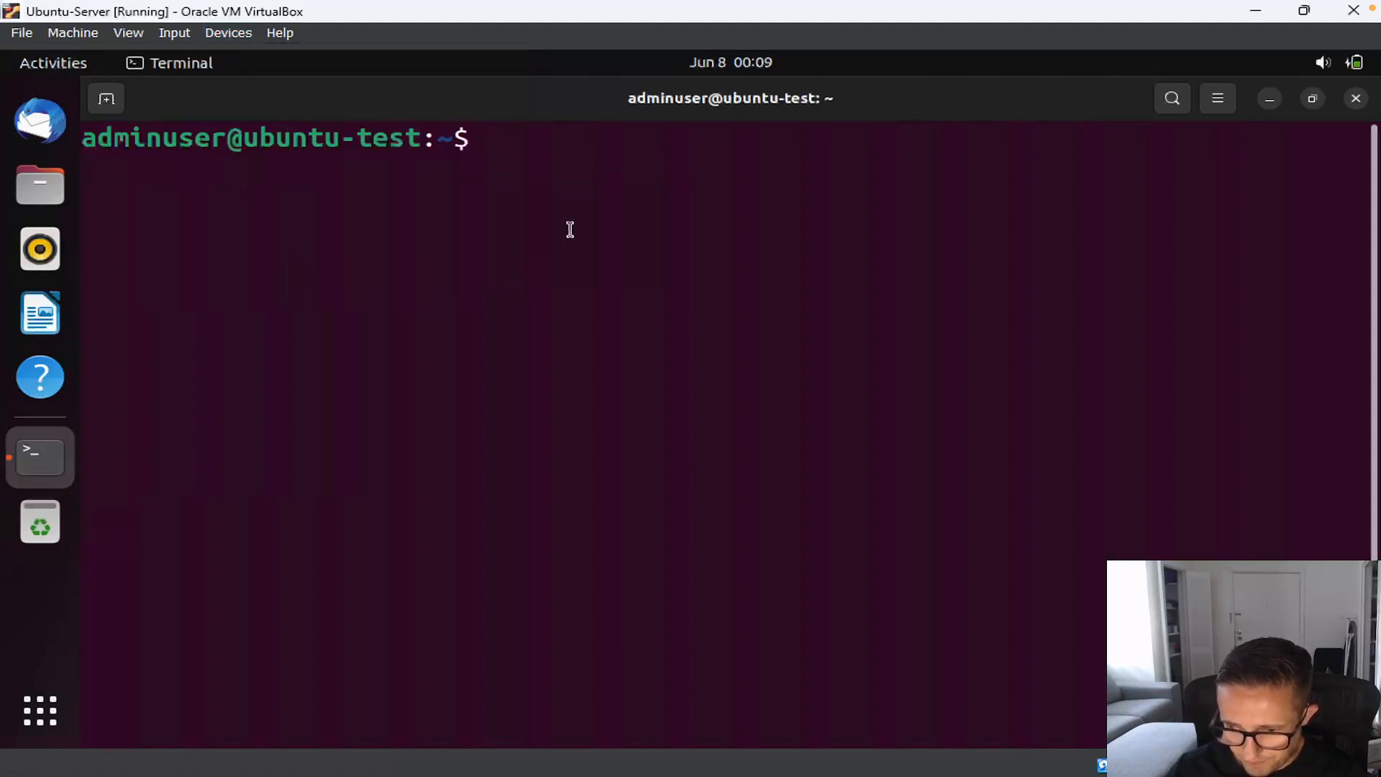
Step: Run sudo apt install bzip2 tar gcc make perl -y and enter the administrator password
text(sudo )
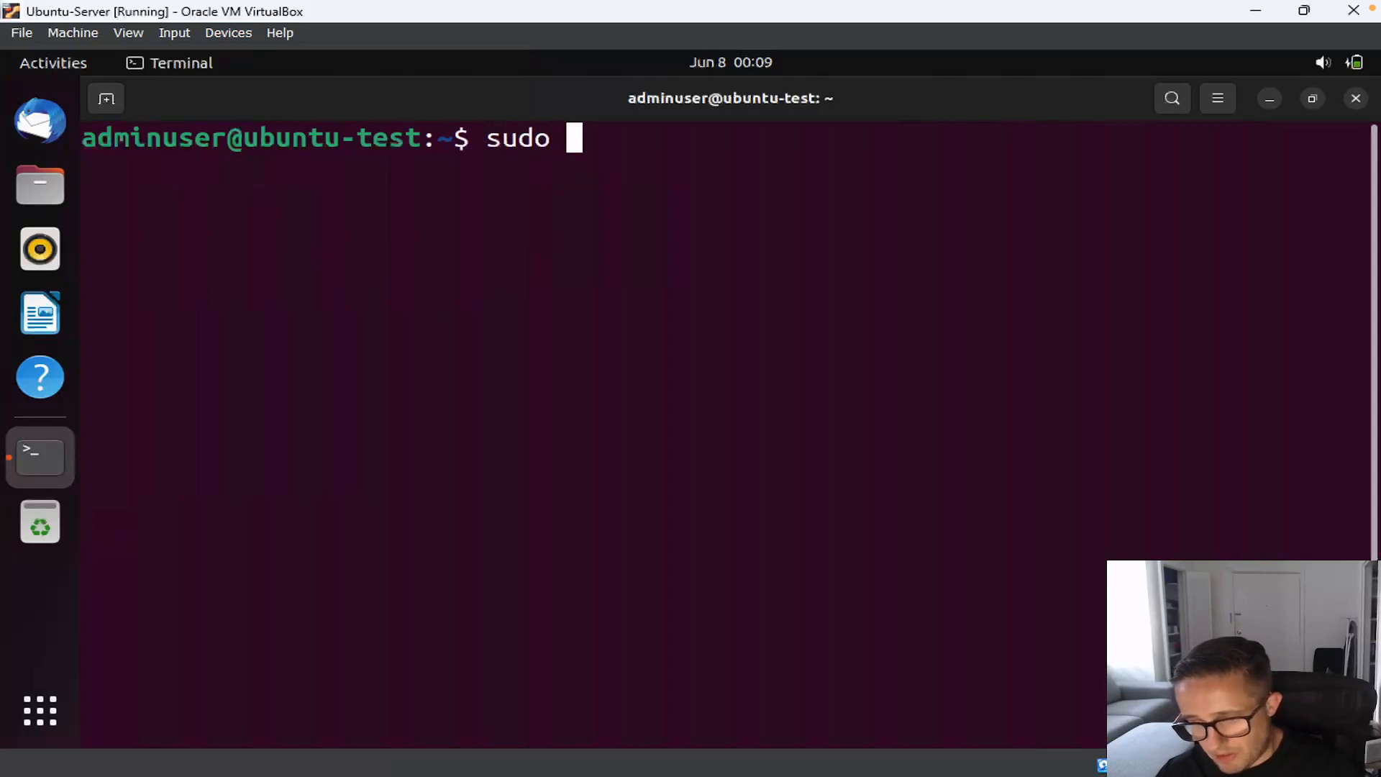
text(a)
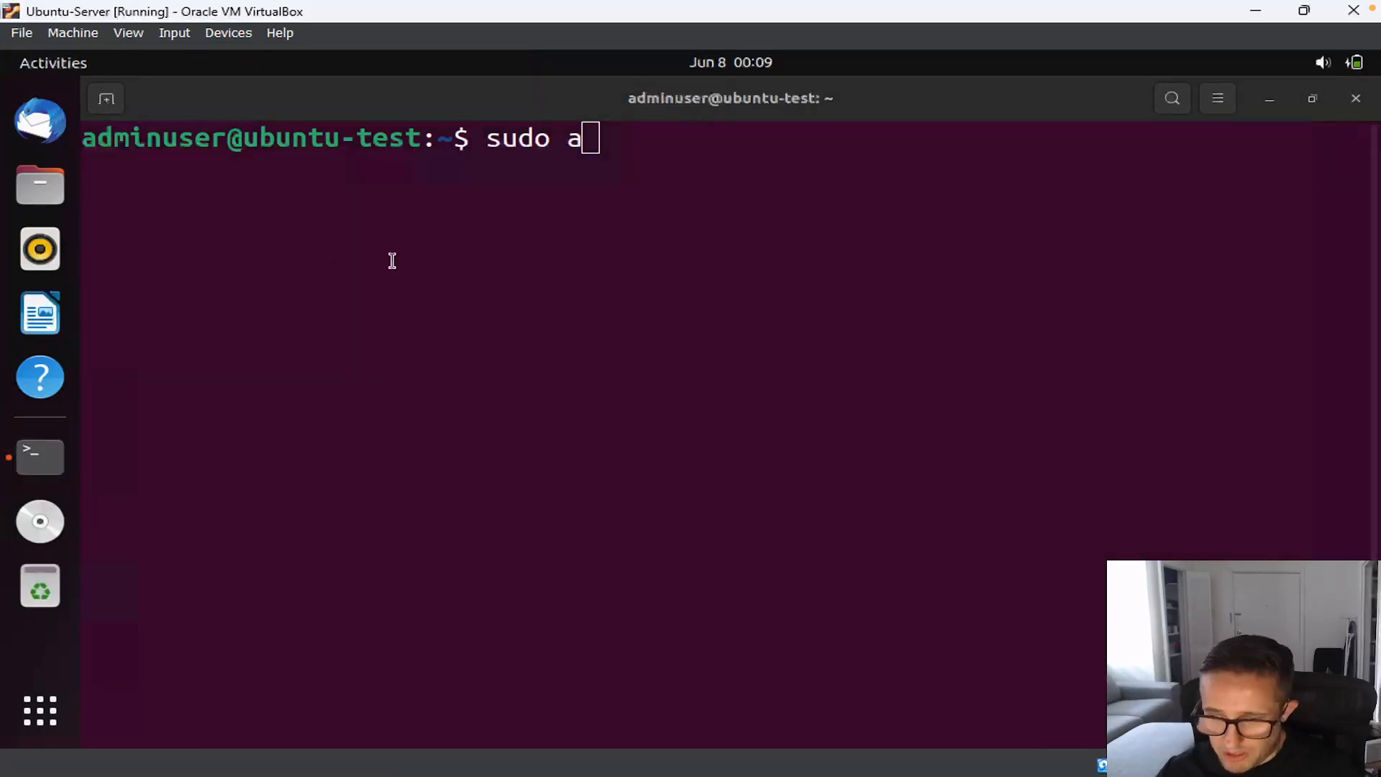
click(679, 148)
text(py)
key(BackSpace)
text(t)
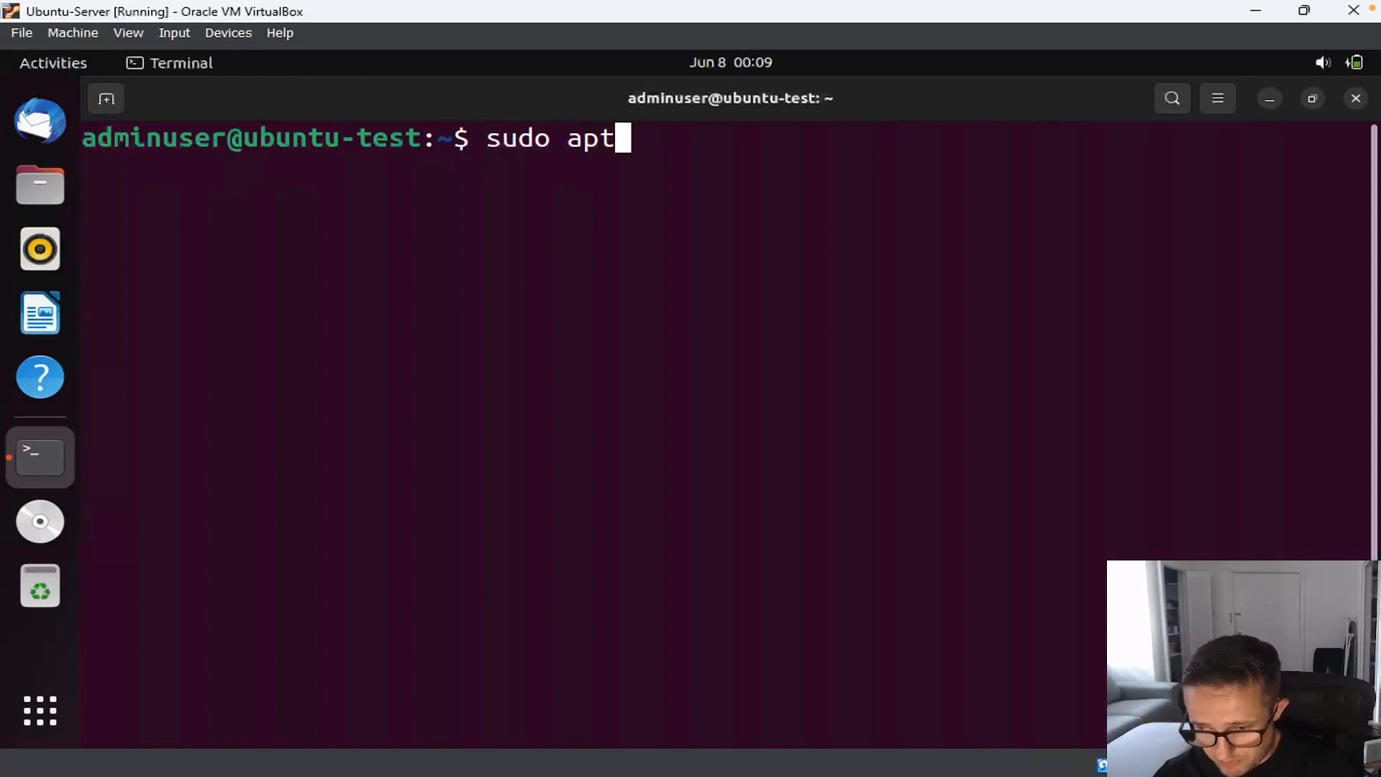
text( install )
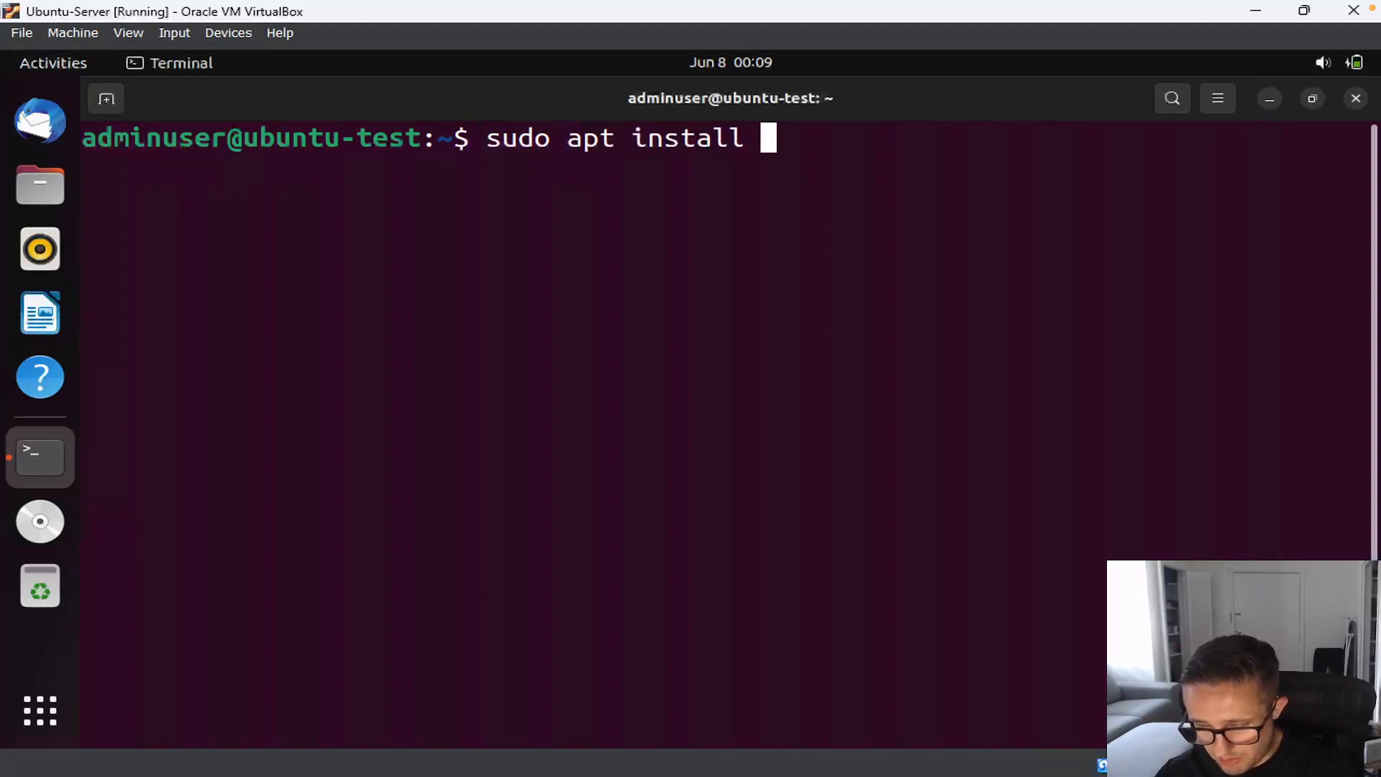
text(bzip)
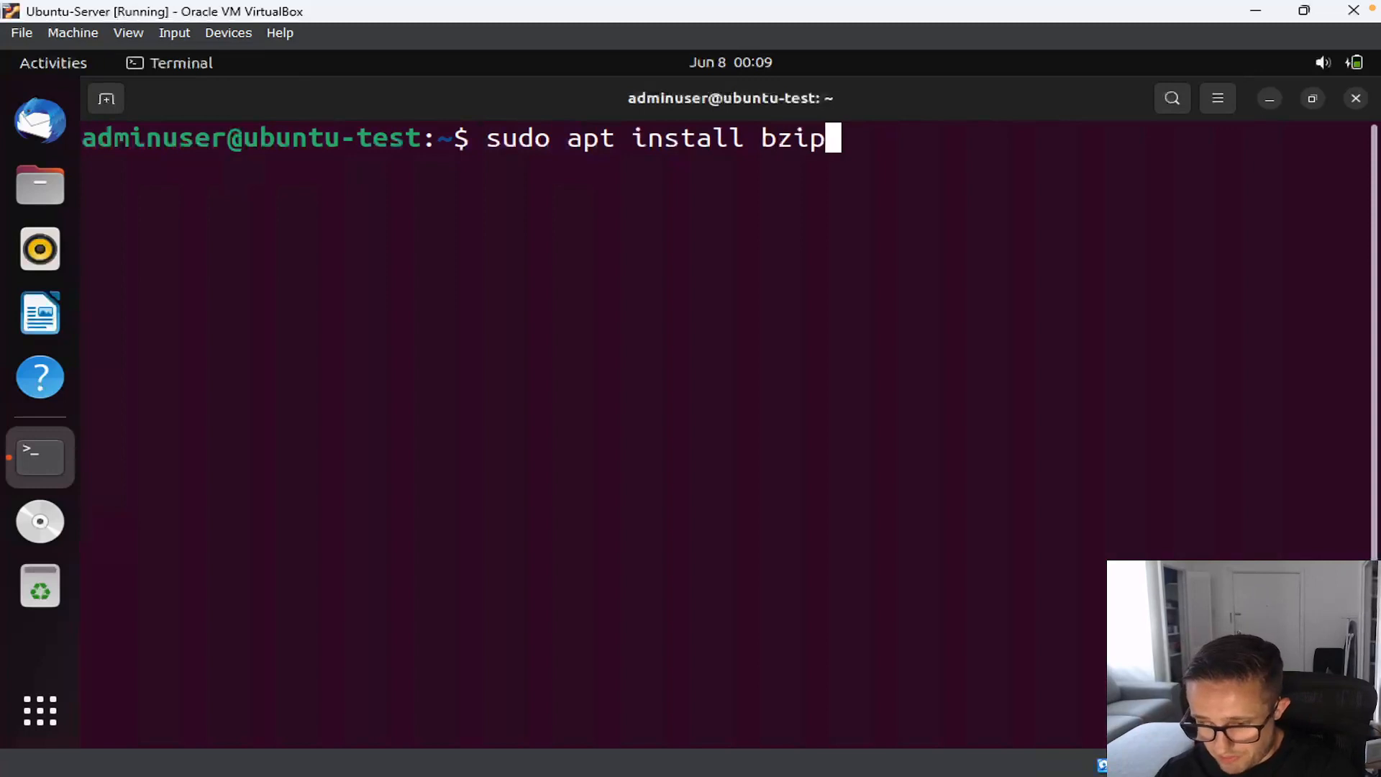
text(2 tar )
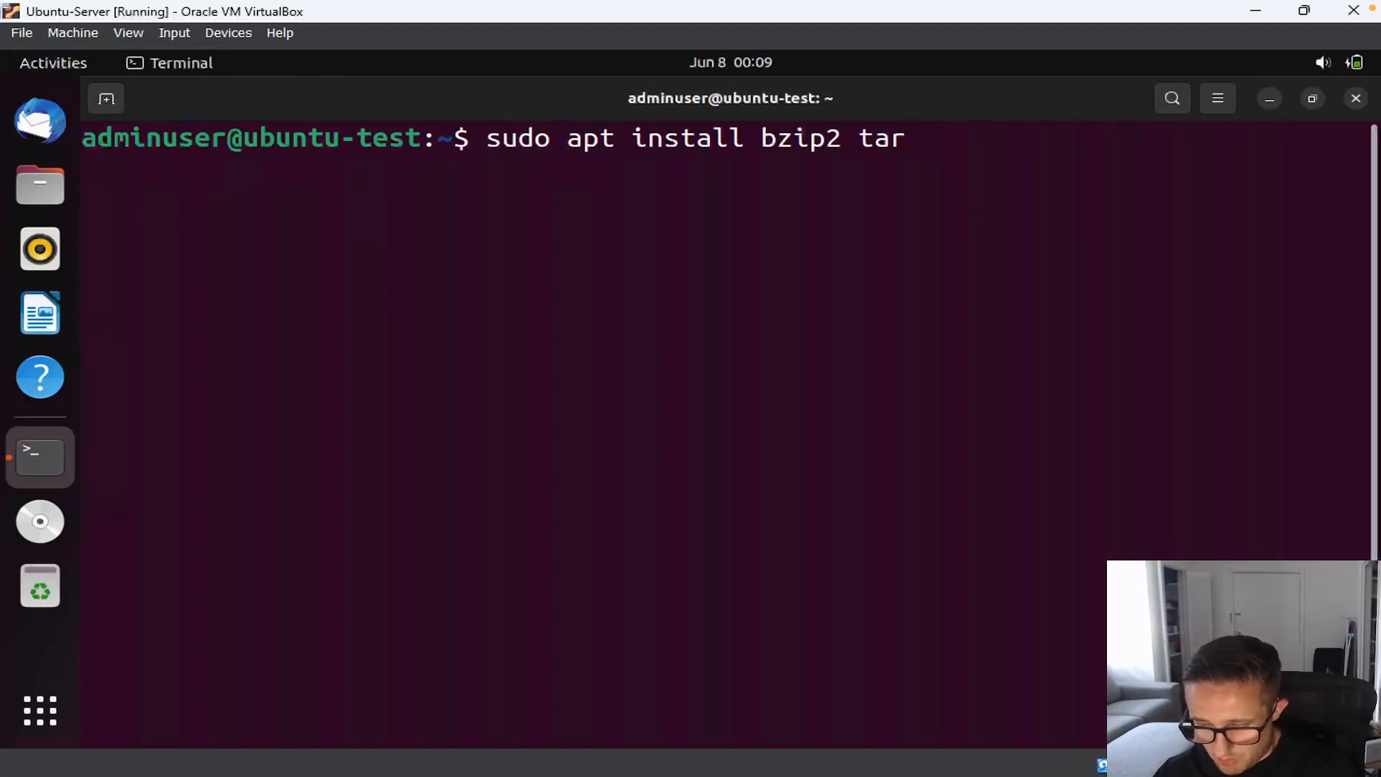
text(g)
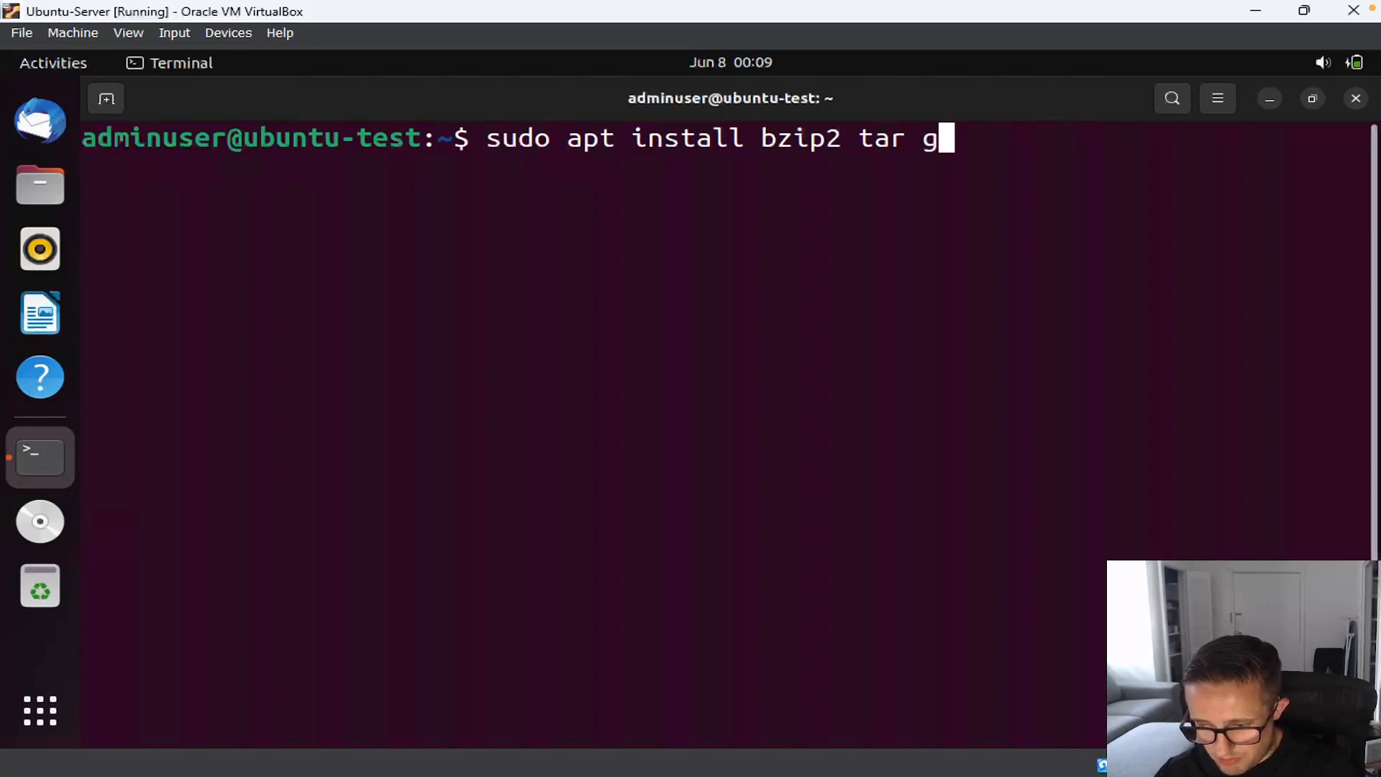
text(cc make perl)
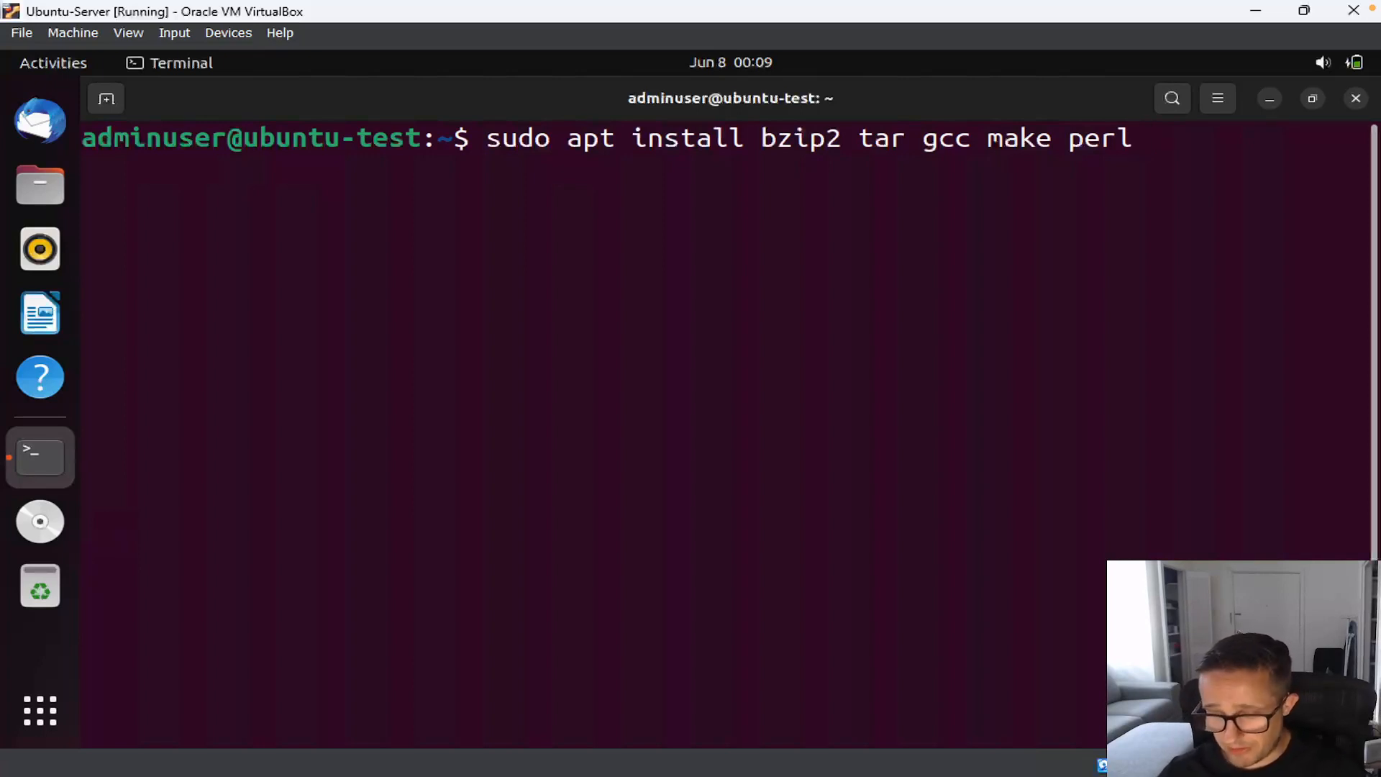
text(-y)
key(Return)
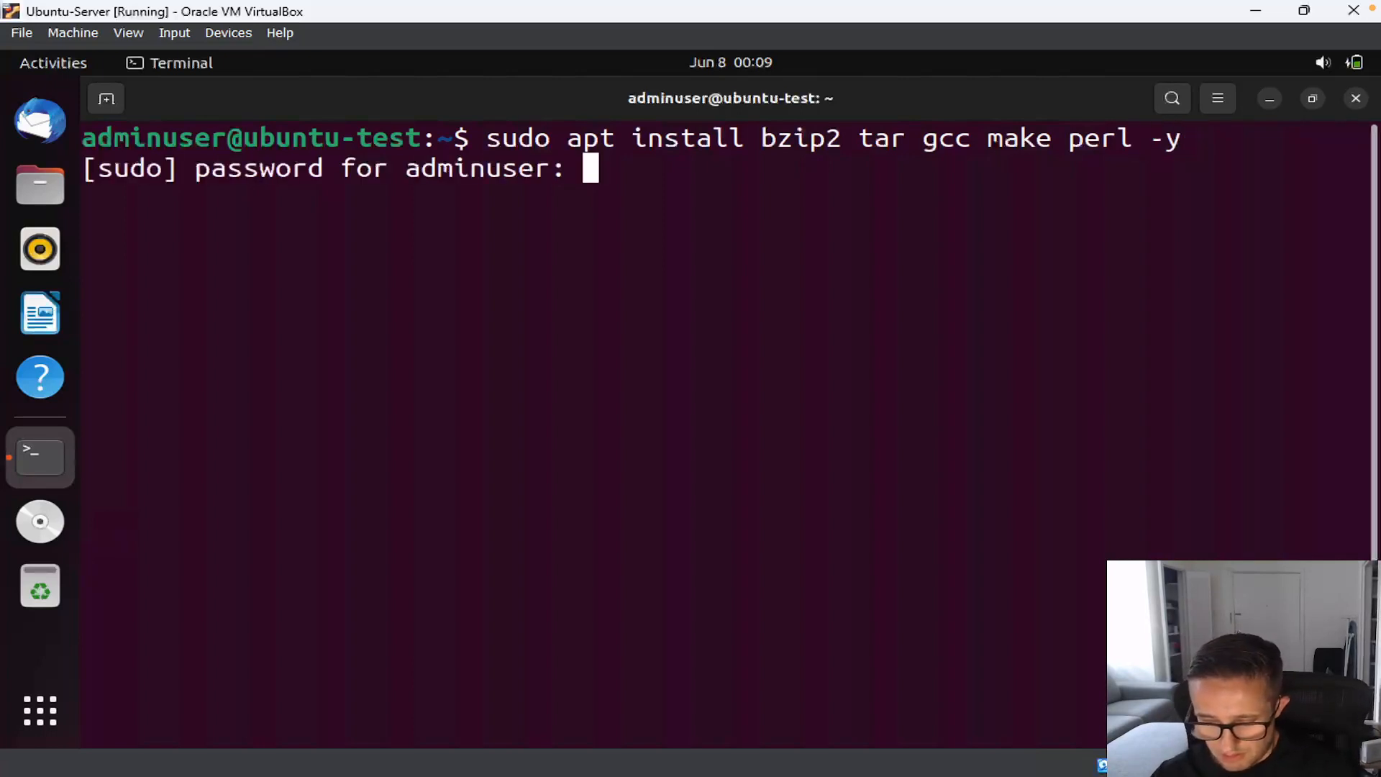
key(Return)
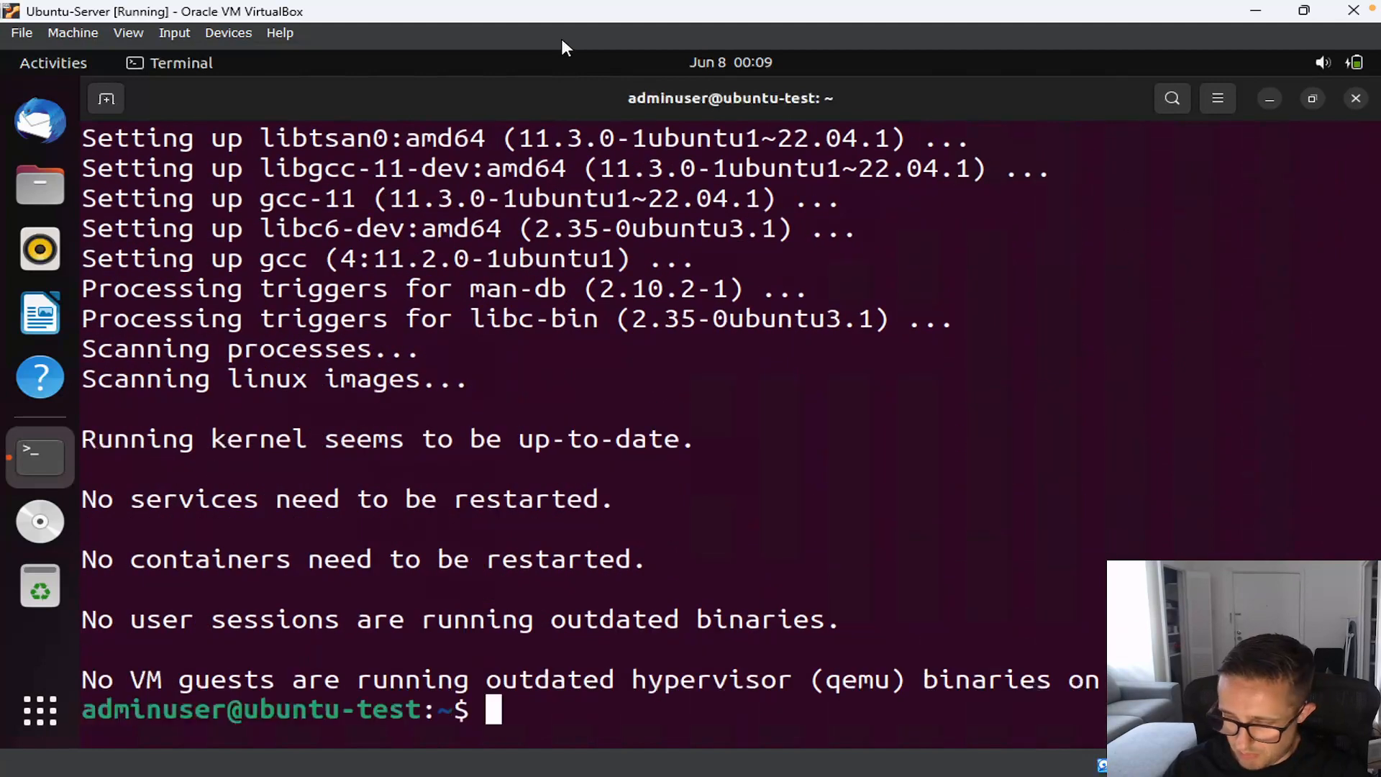
Step: Clear the terminal and change into /media/<user>/VBox_GAs_7.0.8 using Tab completion
text(clear)
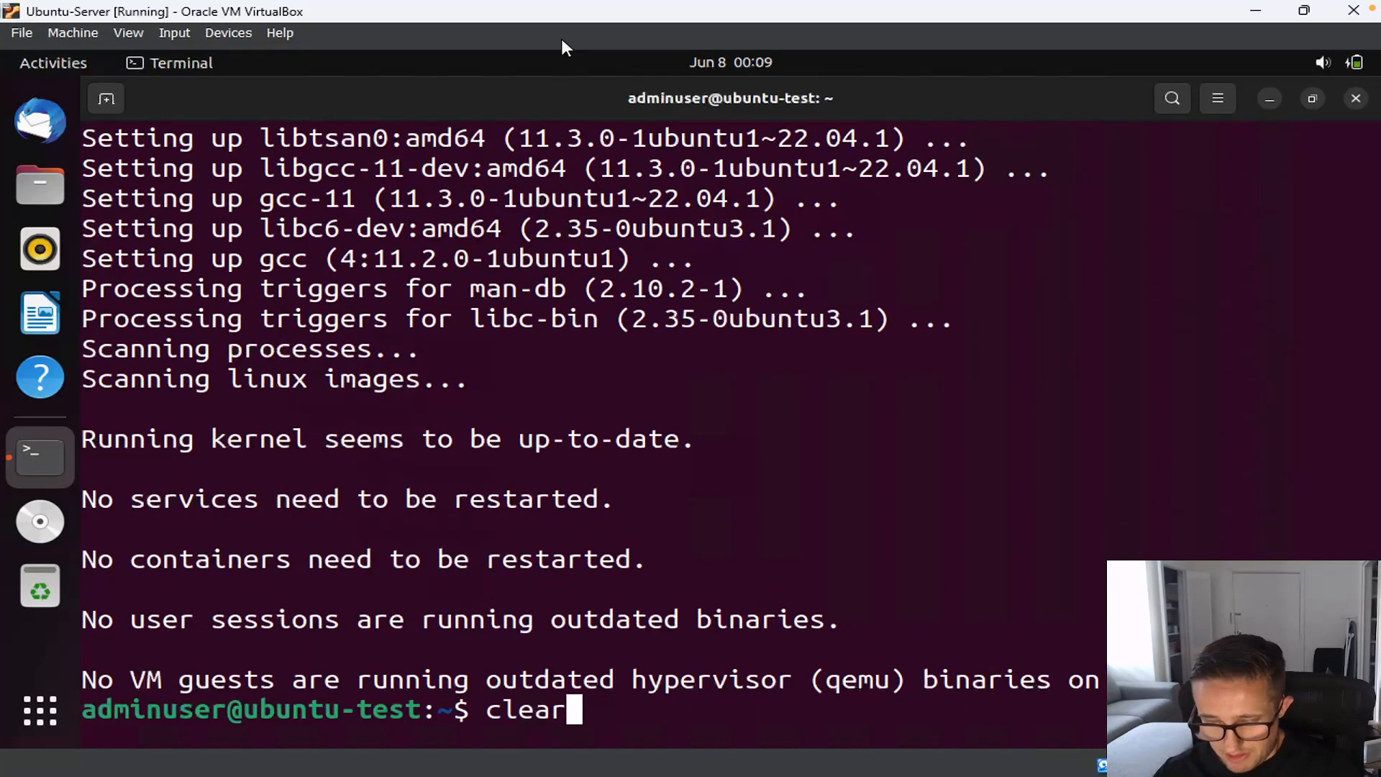
key(Return)
text(cd m)
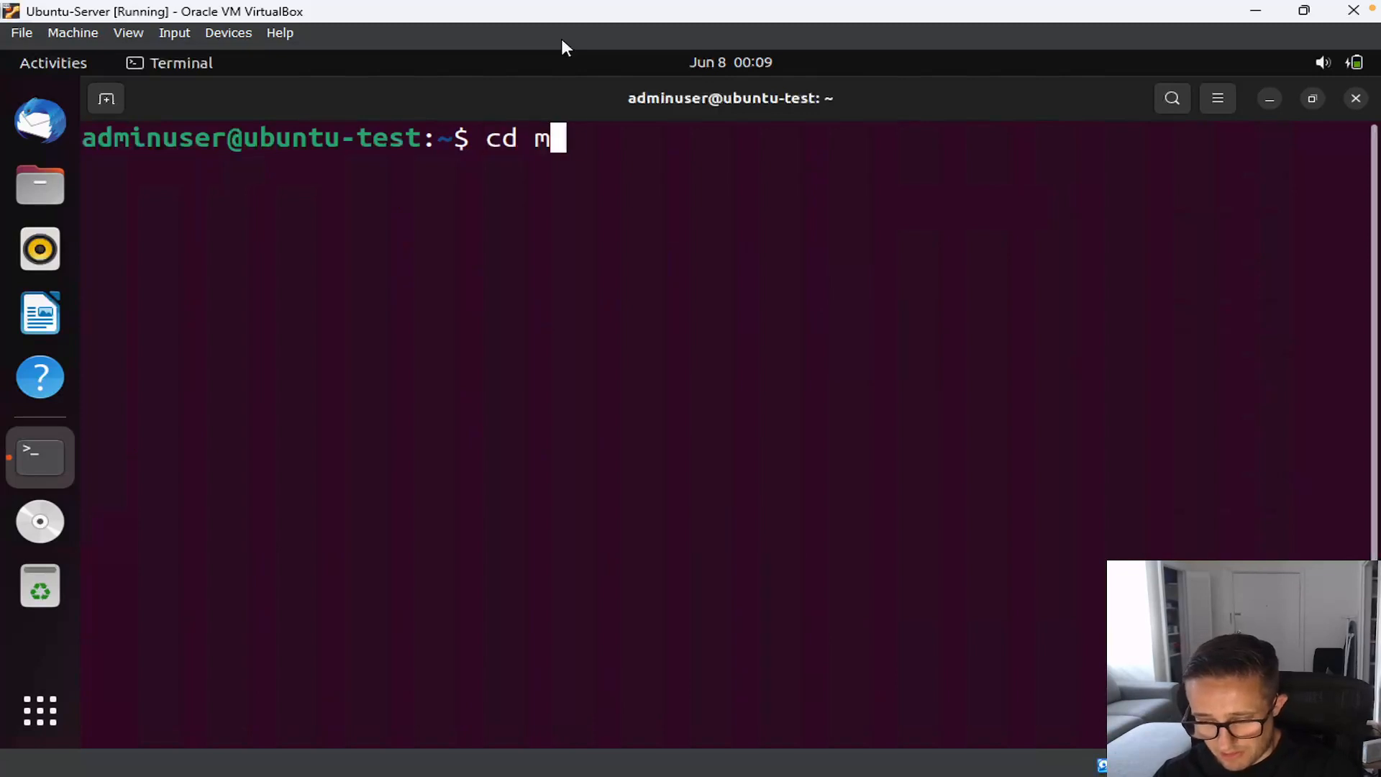
text(edia)
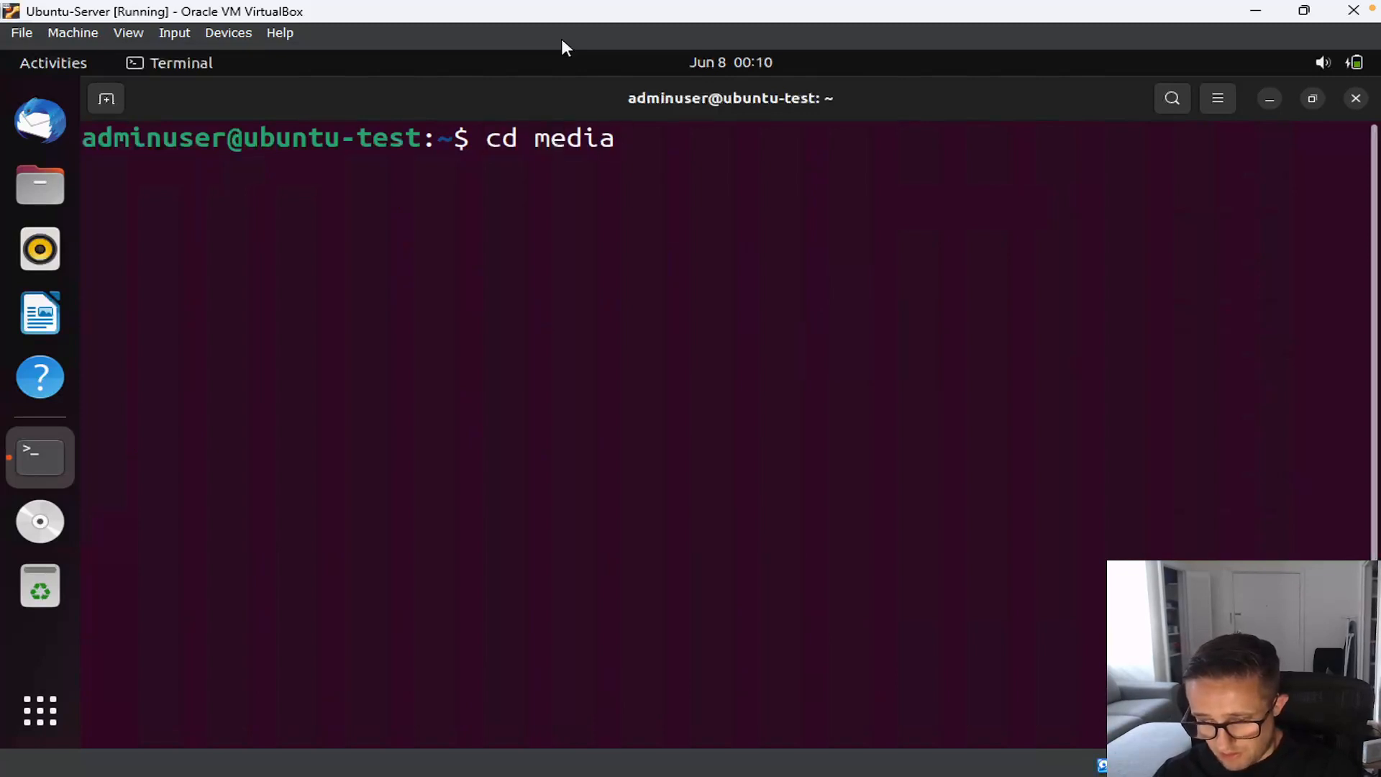
key(BackSpace)
key(BackSpace)
key(BackSpace)
key(BackSpace)
key(BackSpace)
text(/)
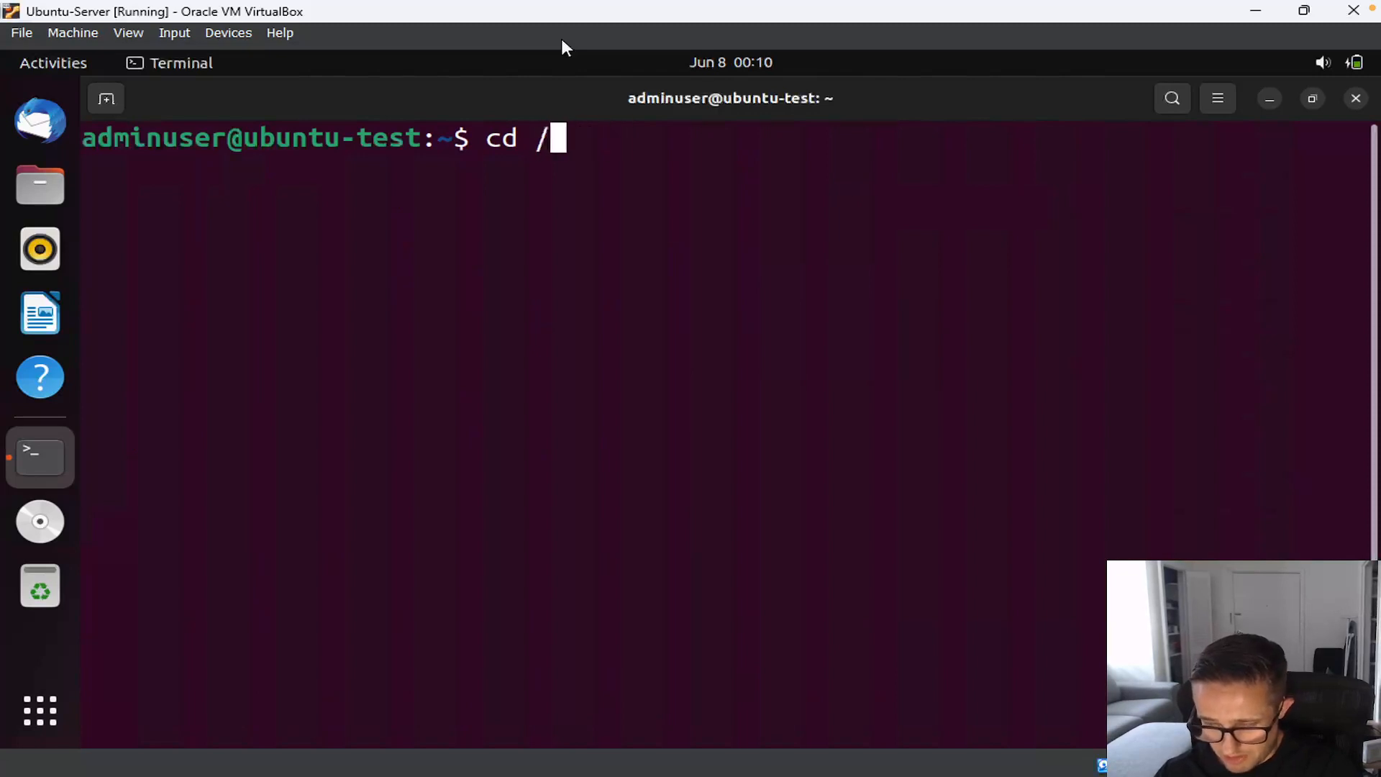
text(media/ad)
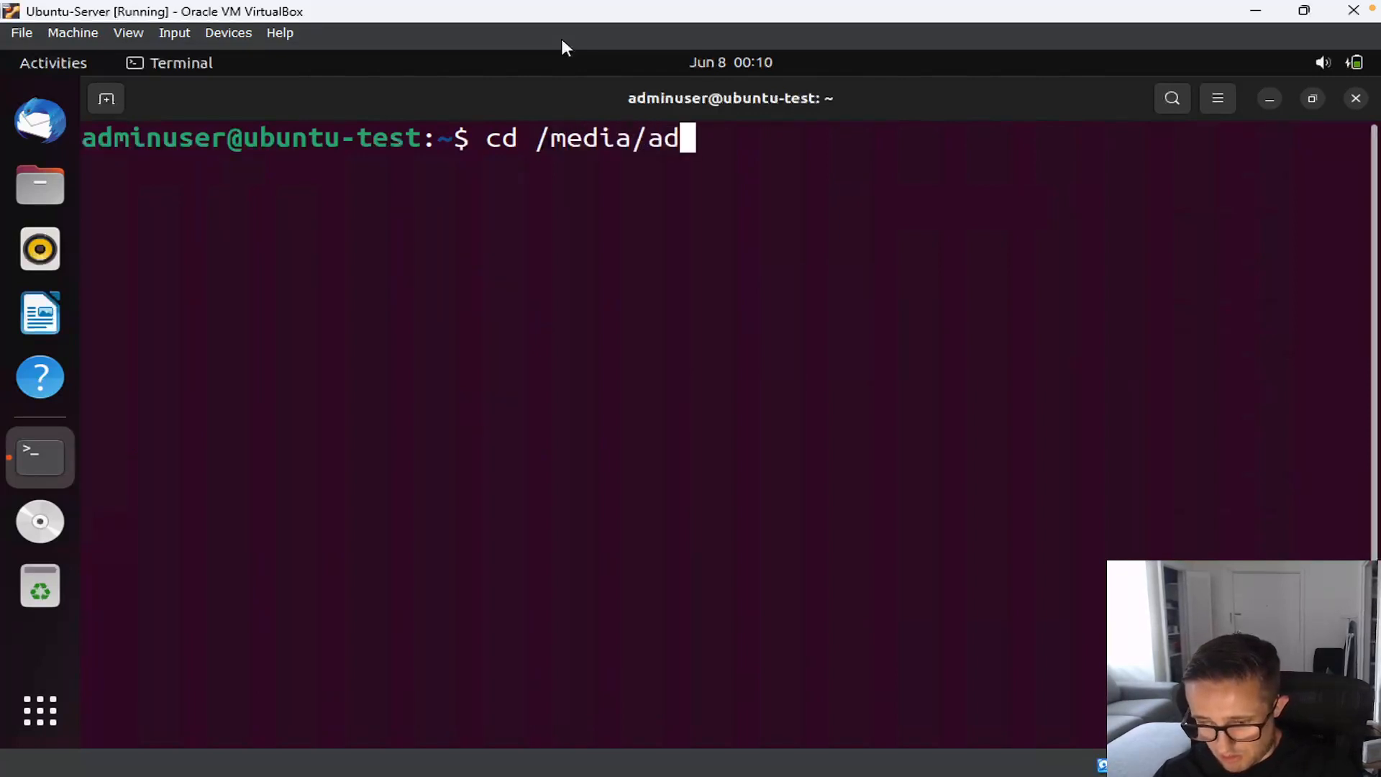
key(Tab)
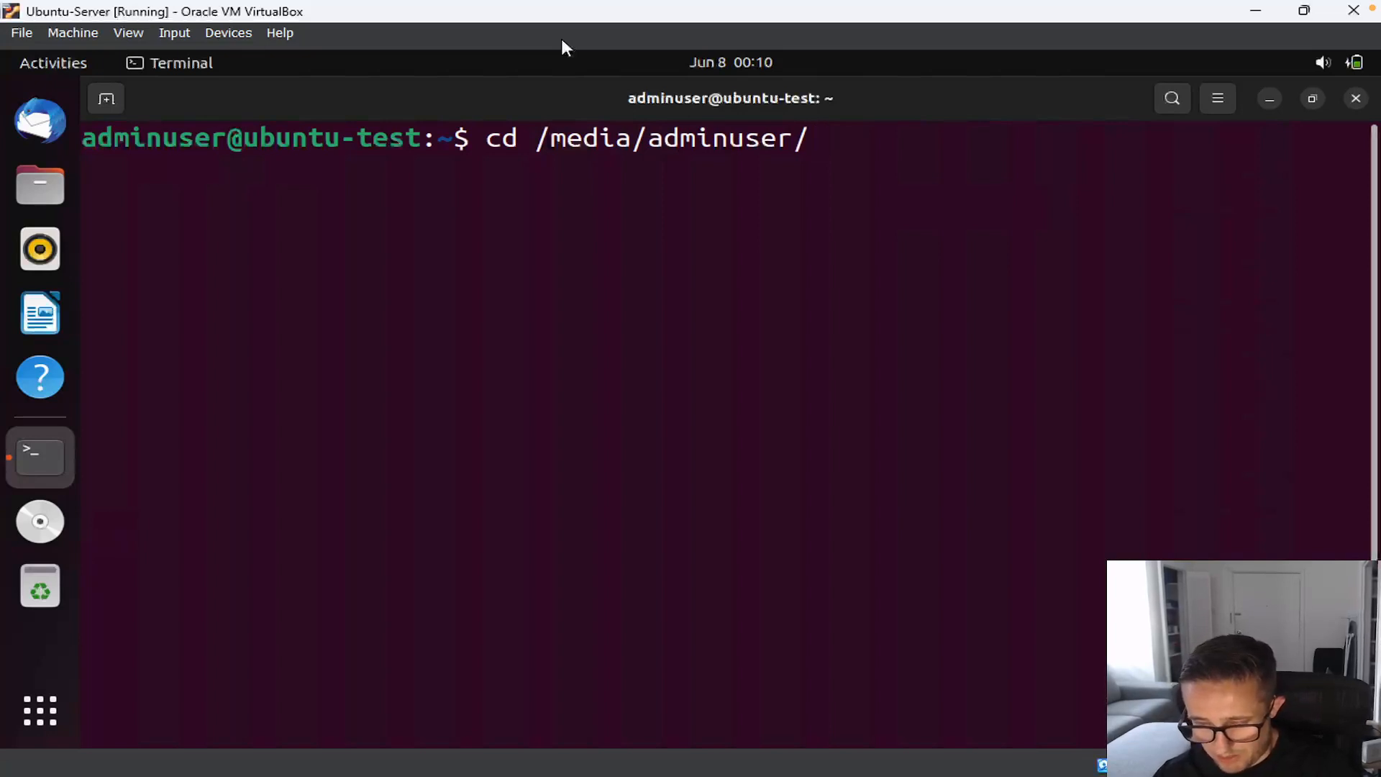
text(V)
key(Tab)
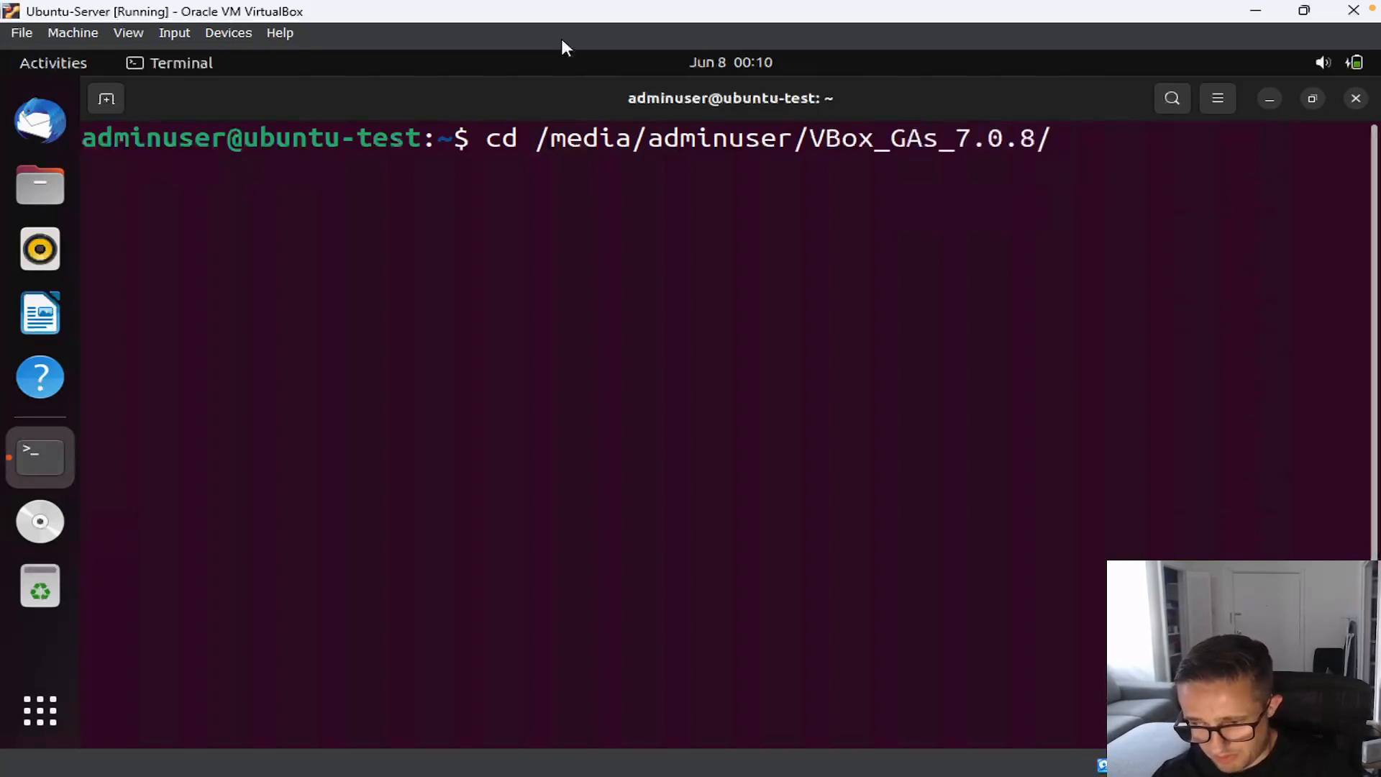
key(Return)
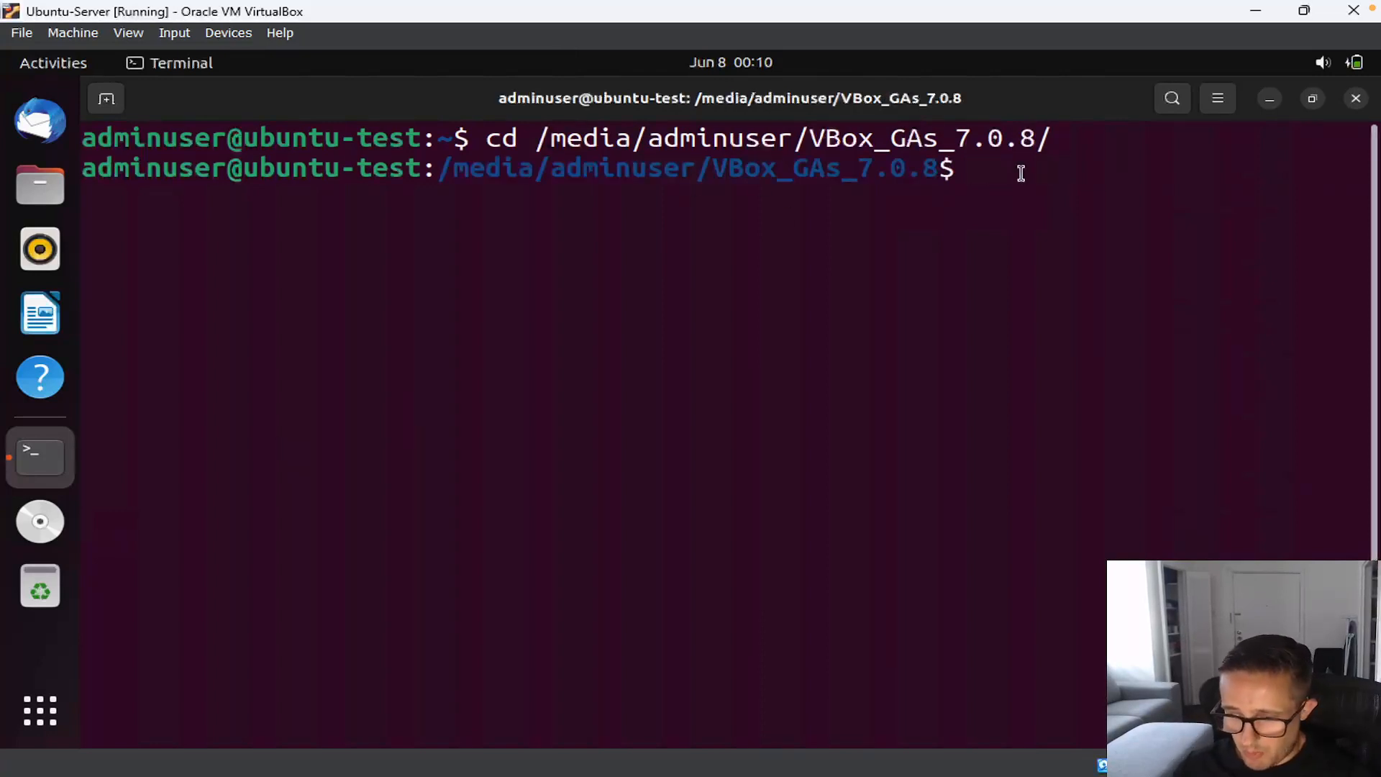
Step: Run df -h to confirm the disc is mounted from /dev/sr0, then clear the screen
text(df -h)
key(Return)
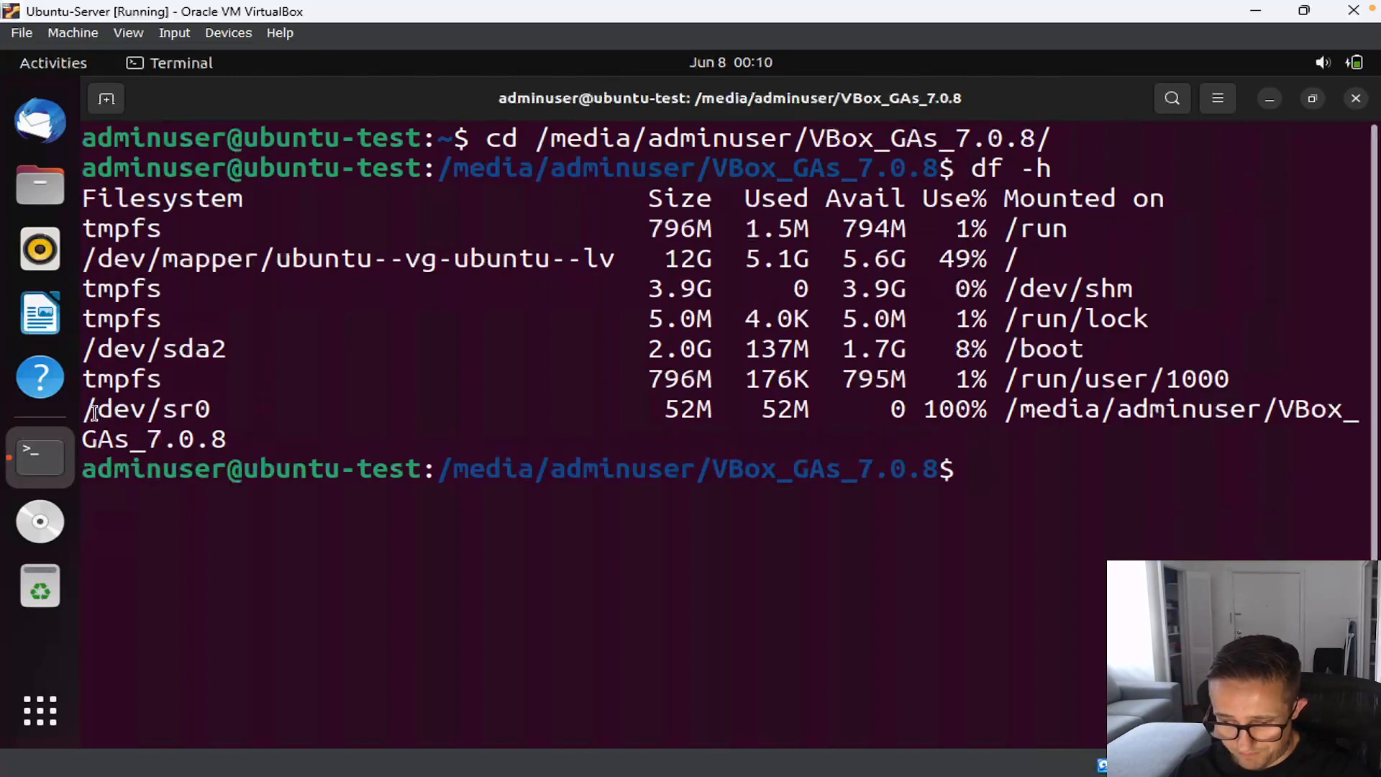
drag(88, 408, 213, 408)
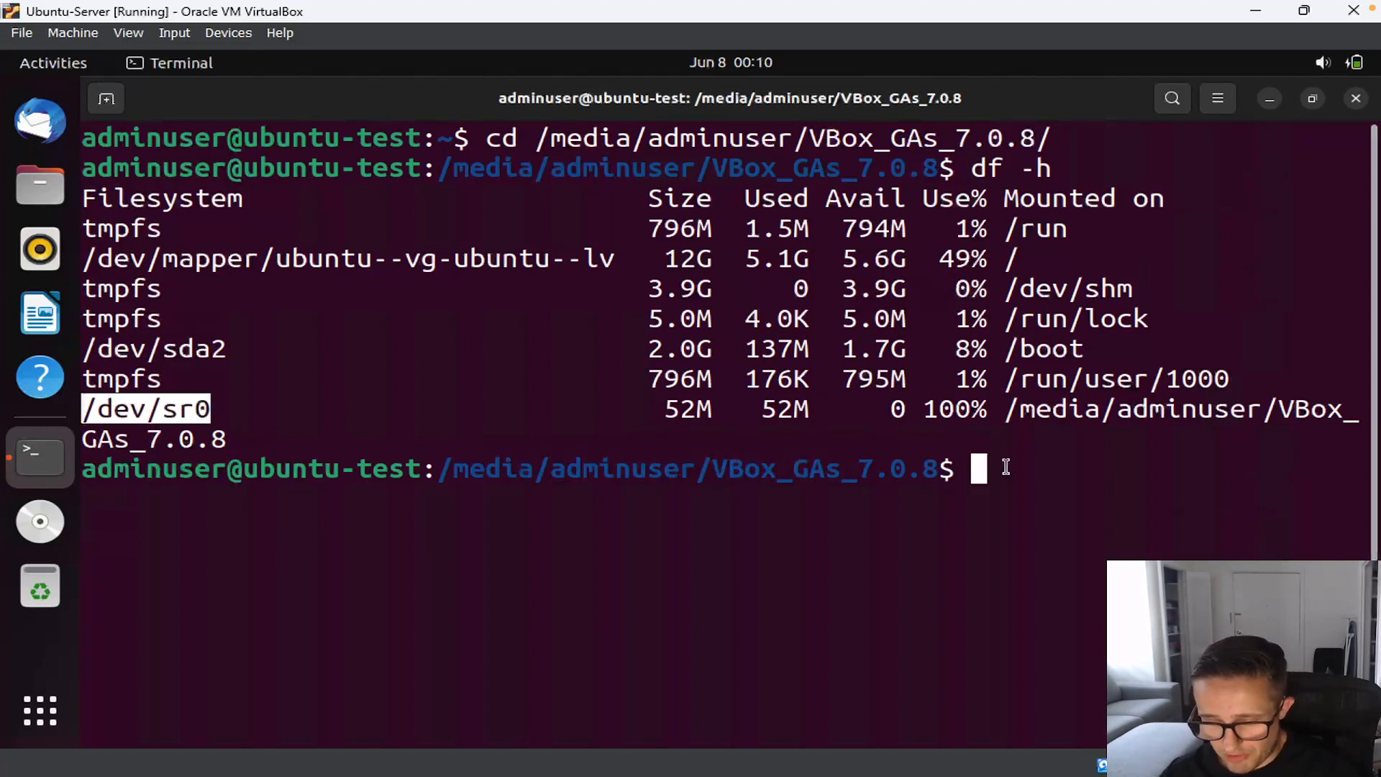
click(1100, 459)
text(clear)
key(Return)
Step: List the disc files and run sudo ./VBoxLinuxAdditions.run to install Guest Additions 7.0.8
text(ls)
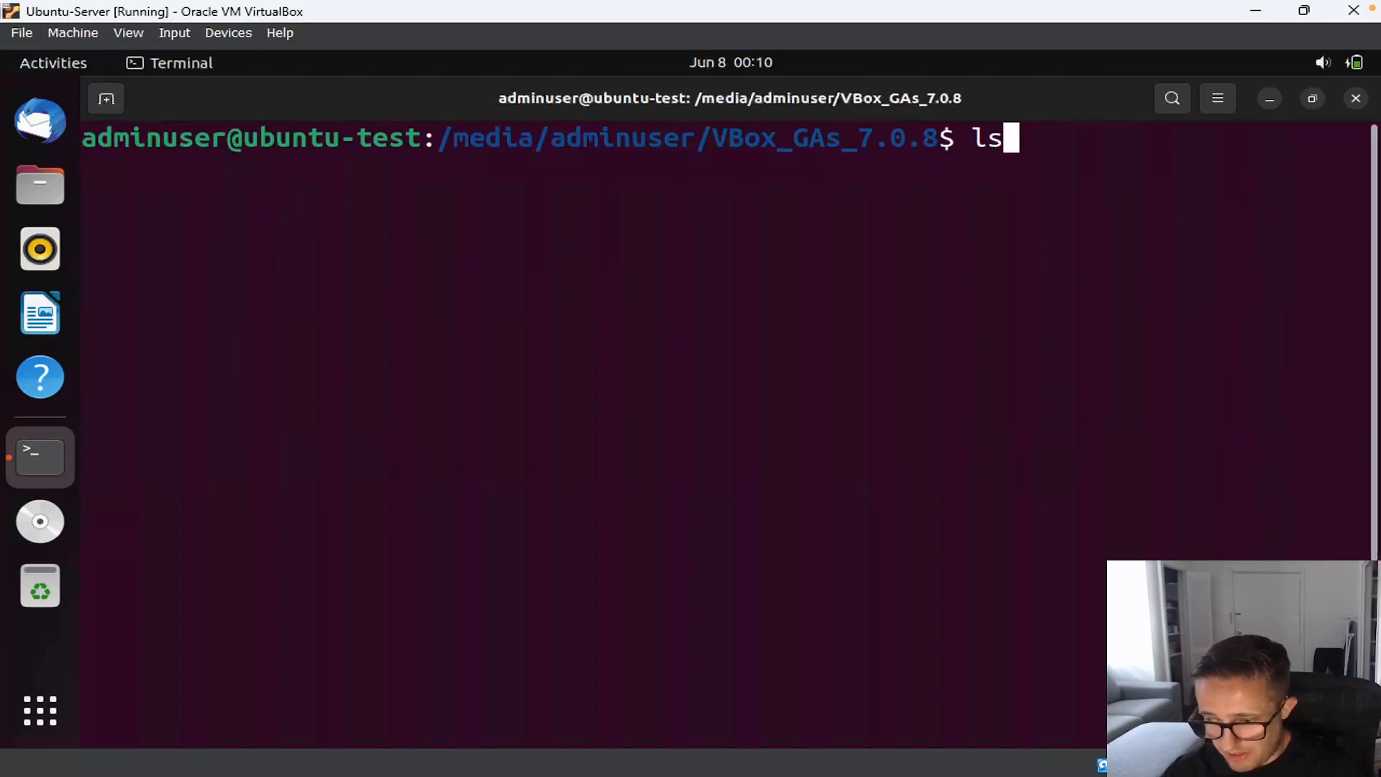
key(Return)
drag(647, 288, 292, 288)
key(ctrl+c)
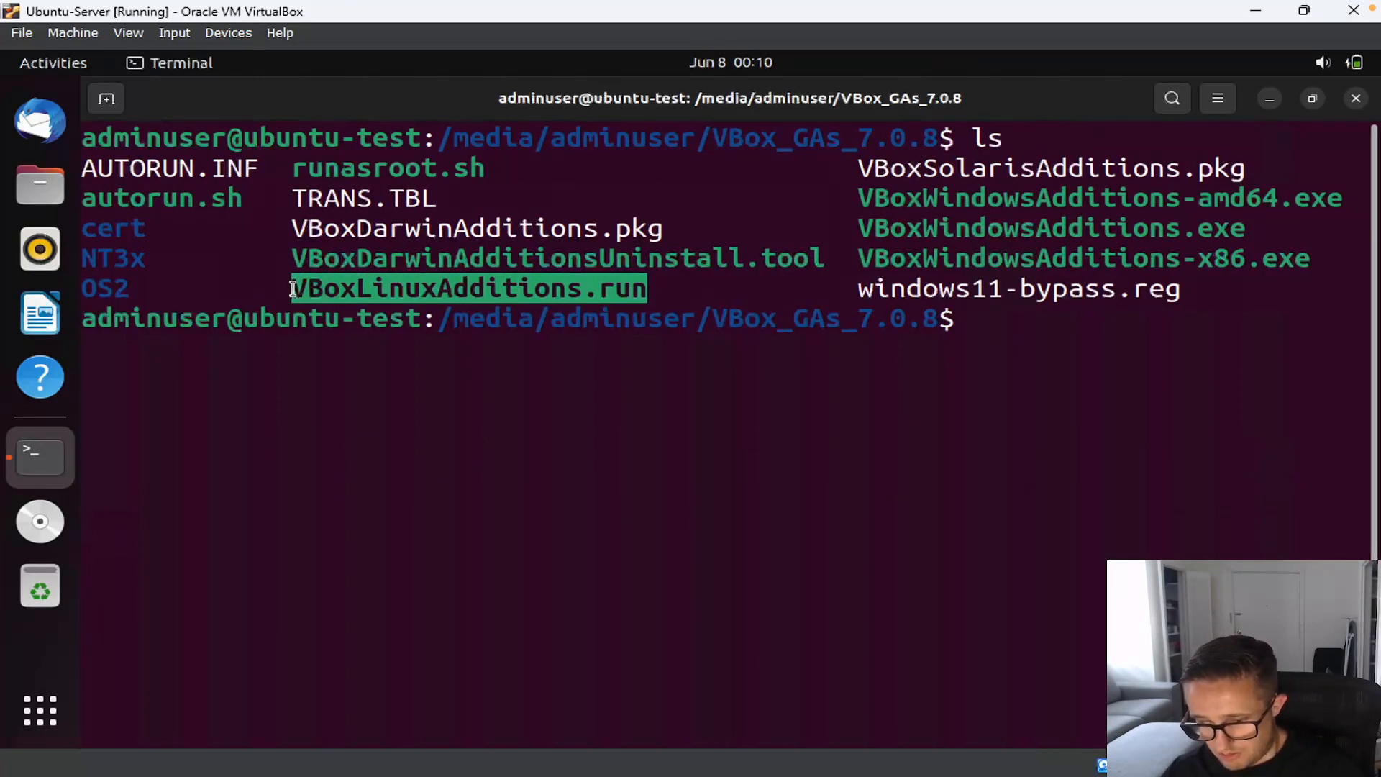
click(1038, 326)
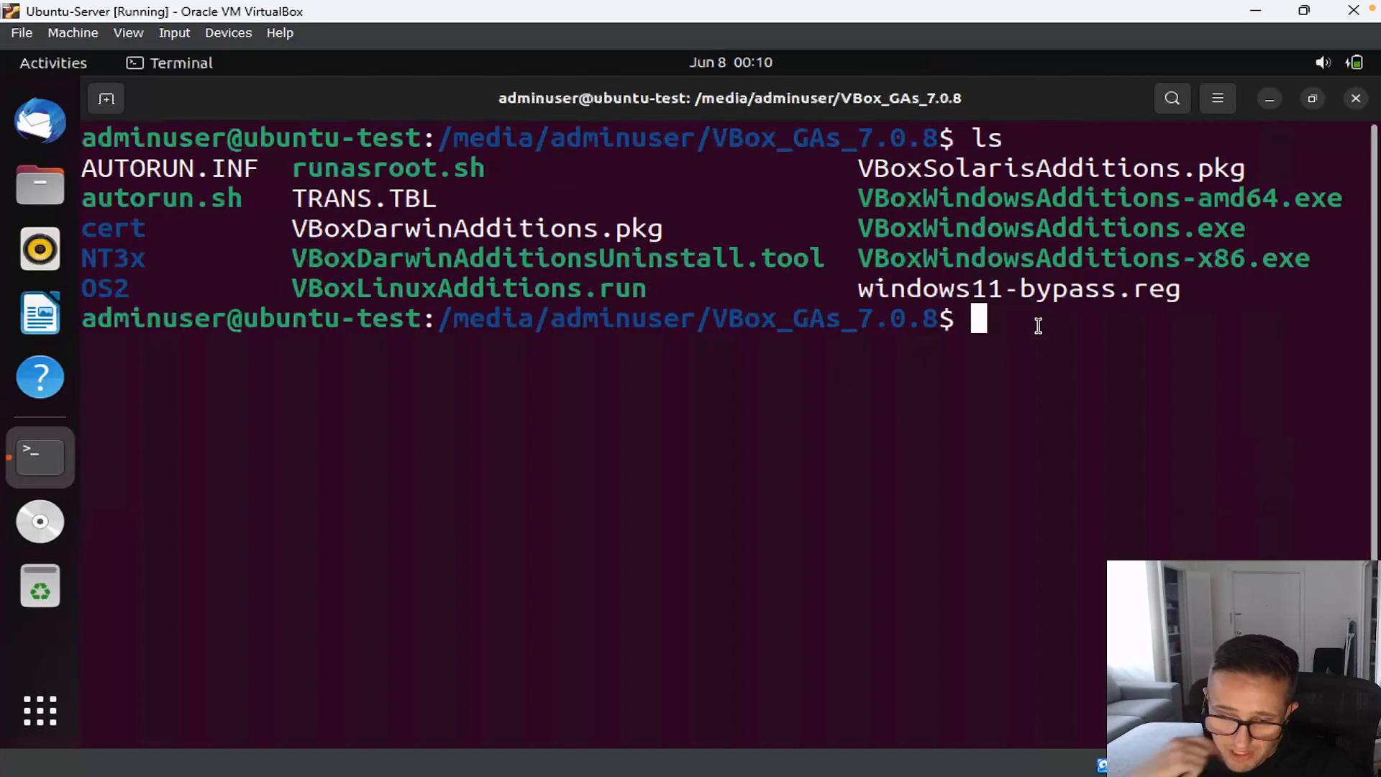
text(sudo ./)
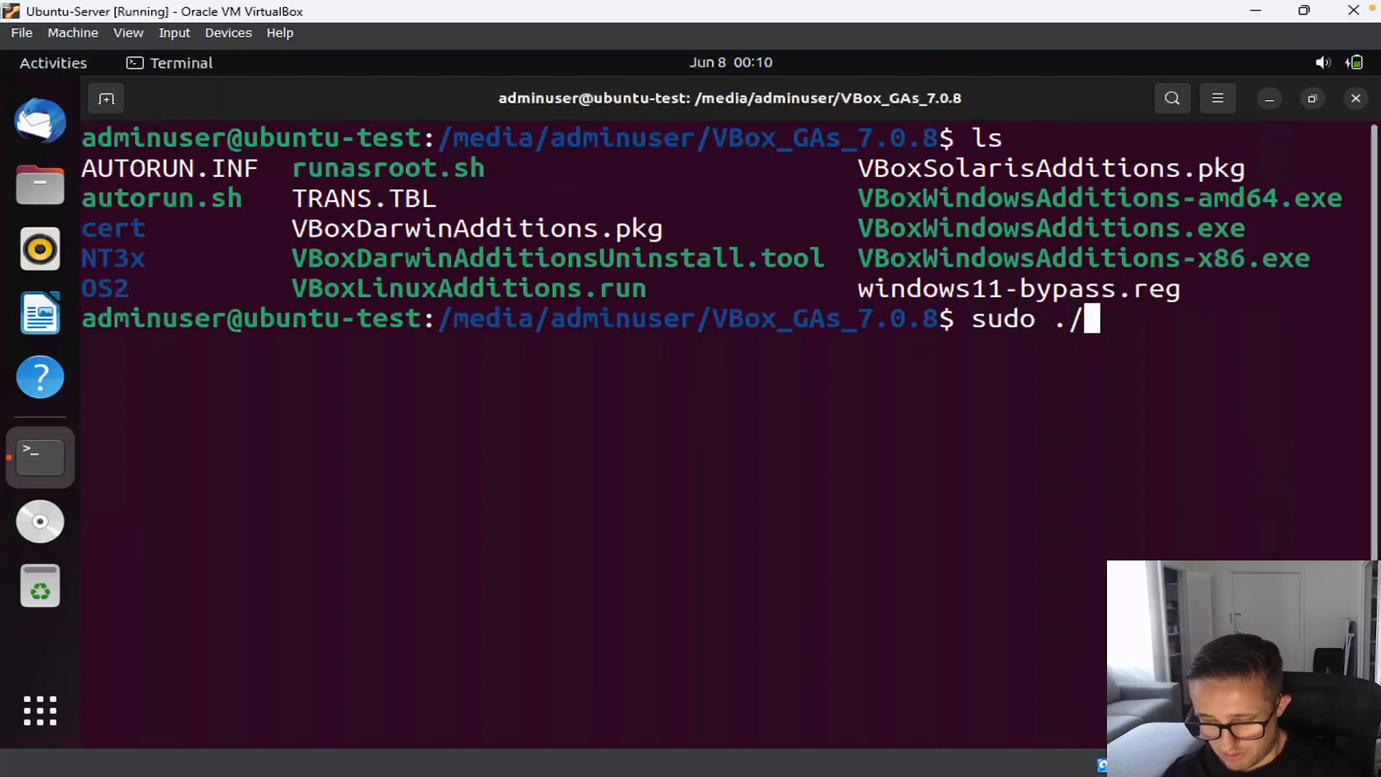
key(ctrl+shift+v)
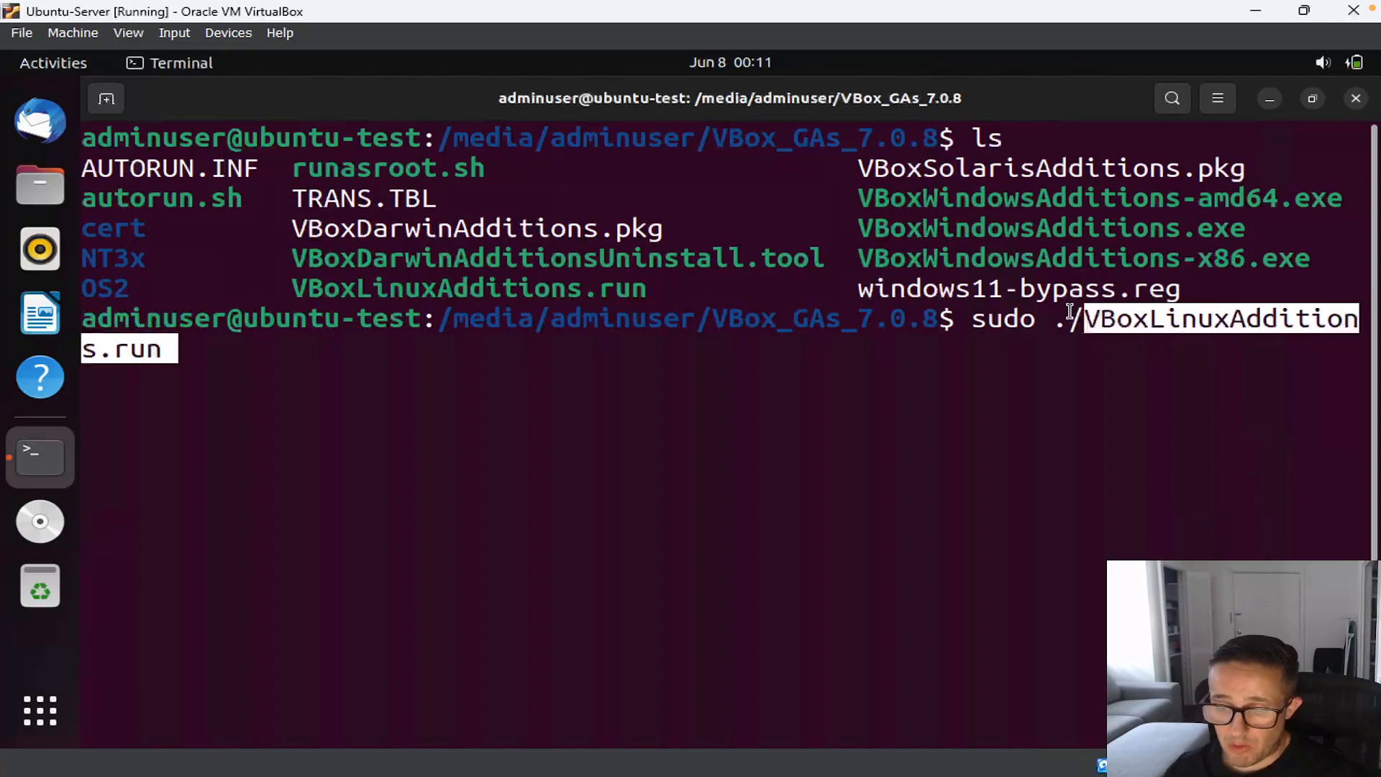
key(Return)
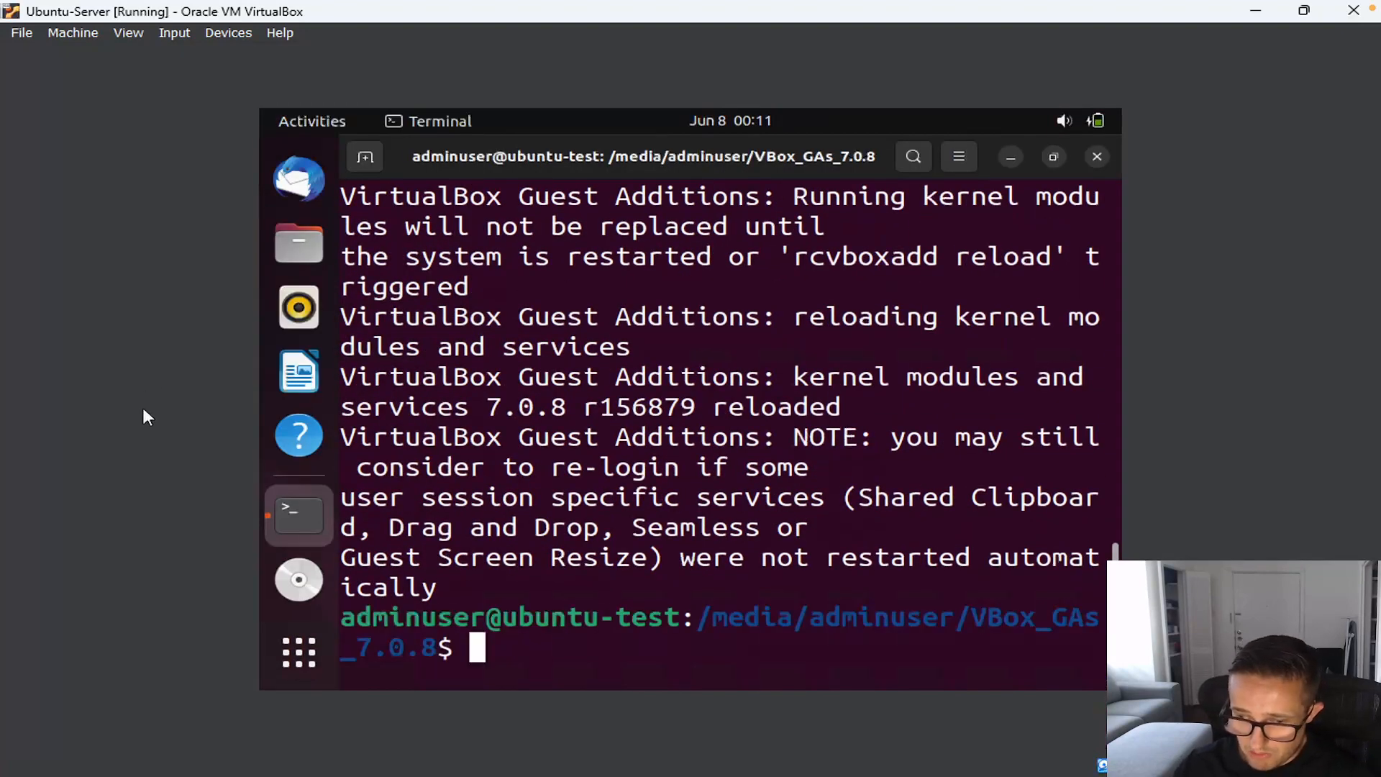
Step: Shrink the guest terminal, then restore, resize, recentre and re-maximize the VM window to check guest rescaling
drag(881, 148, 823, 143)
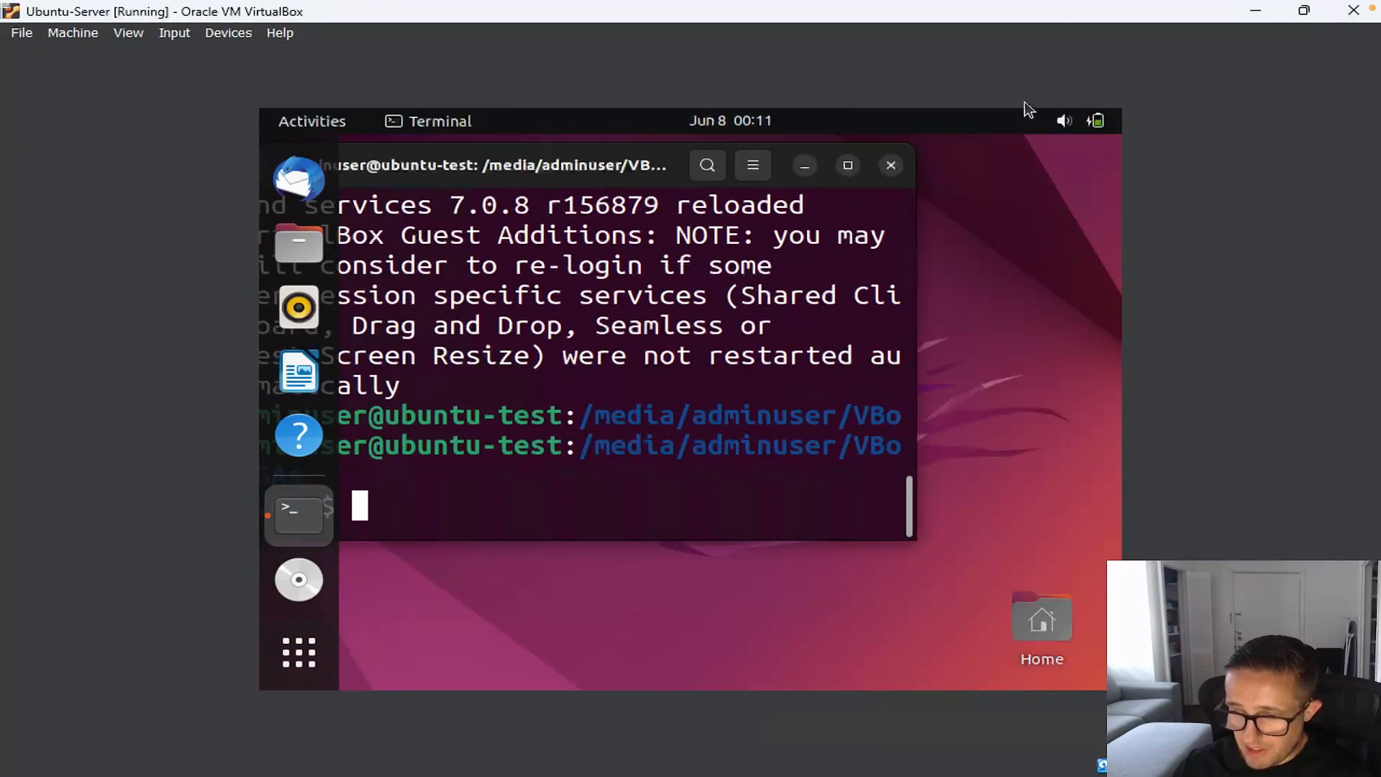
click(1304, 10)
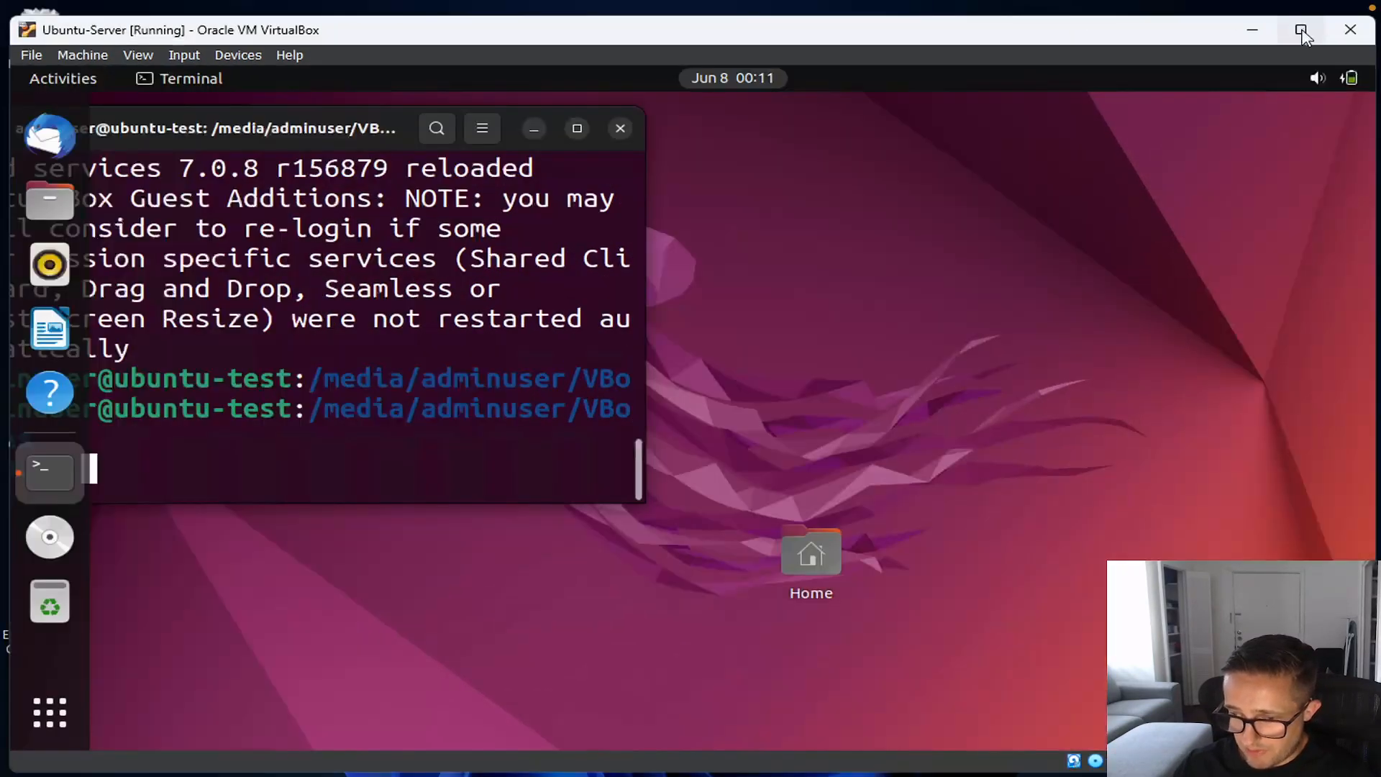
drag(1099, 36, 972, 51)
drag(1249, 32, 816, 181)
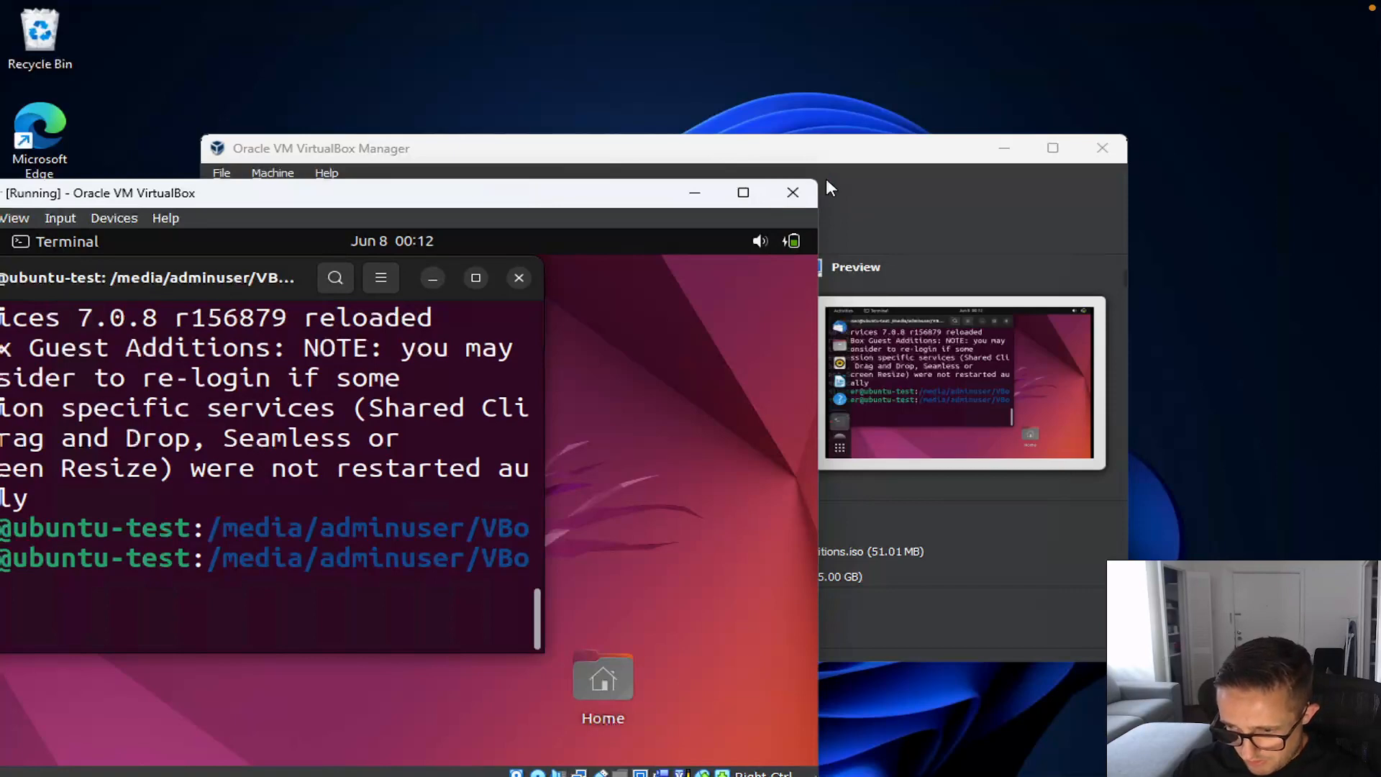
drag(613, 194, 931, 131)
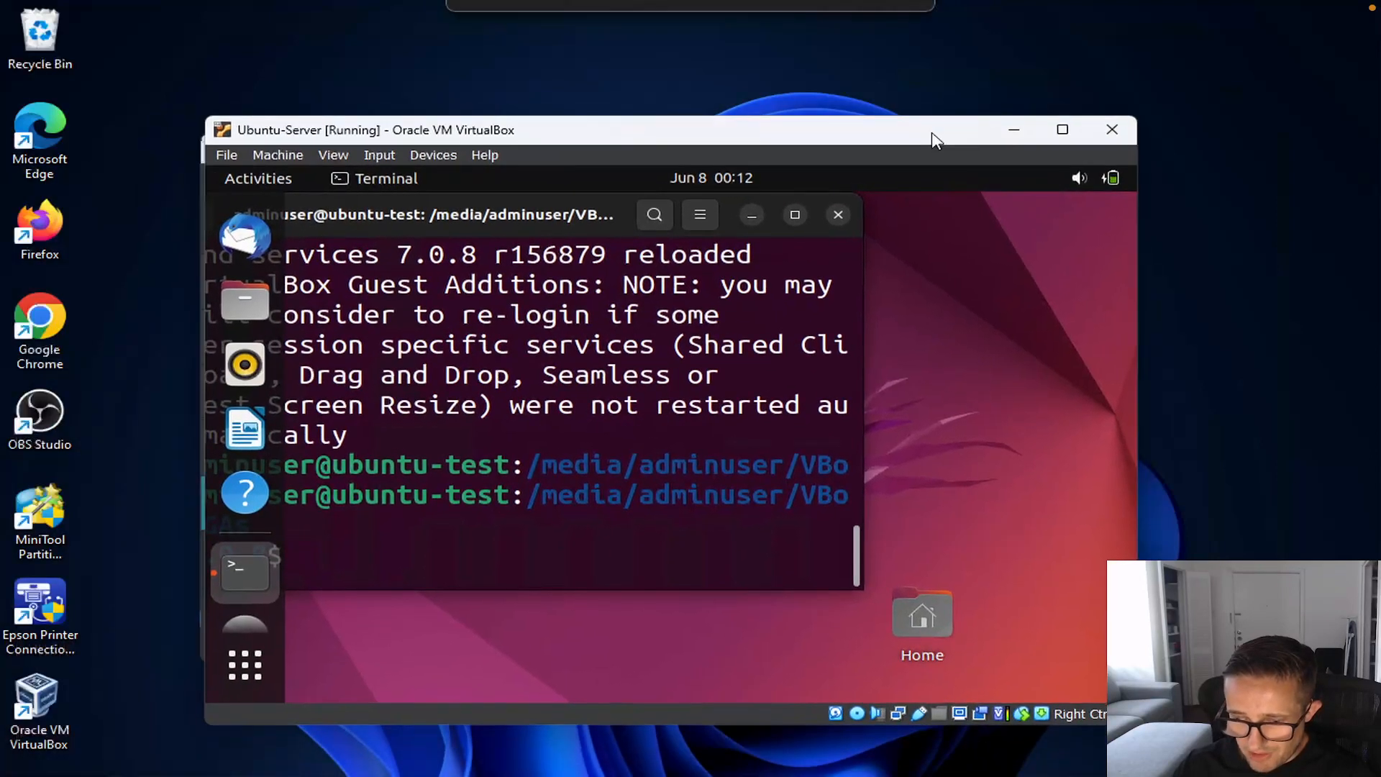
click(1060, 136)
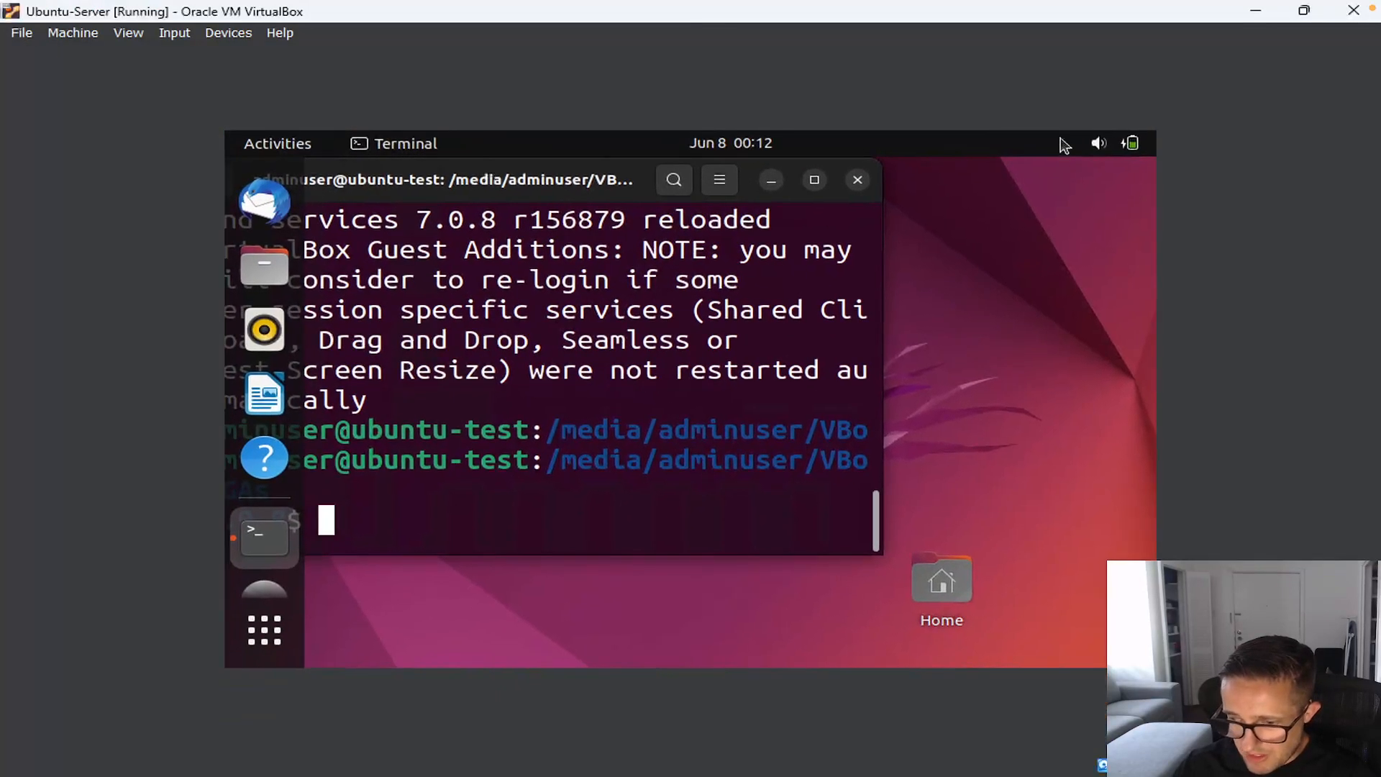